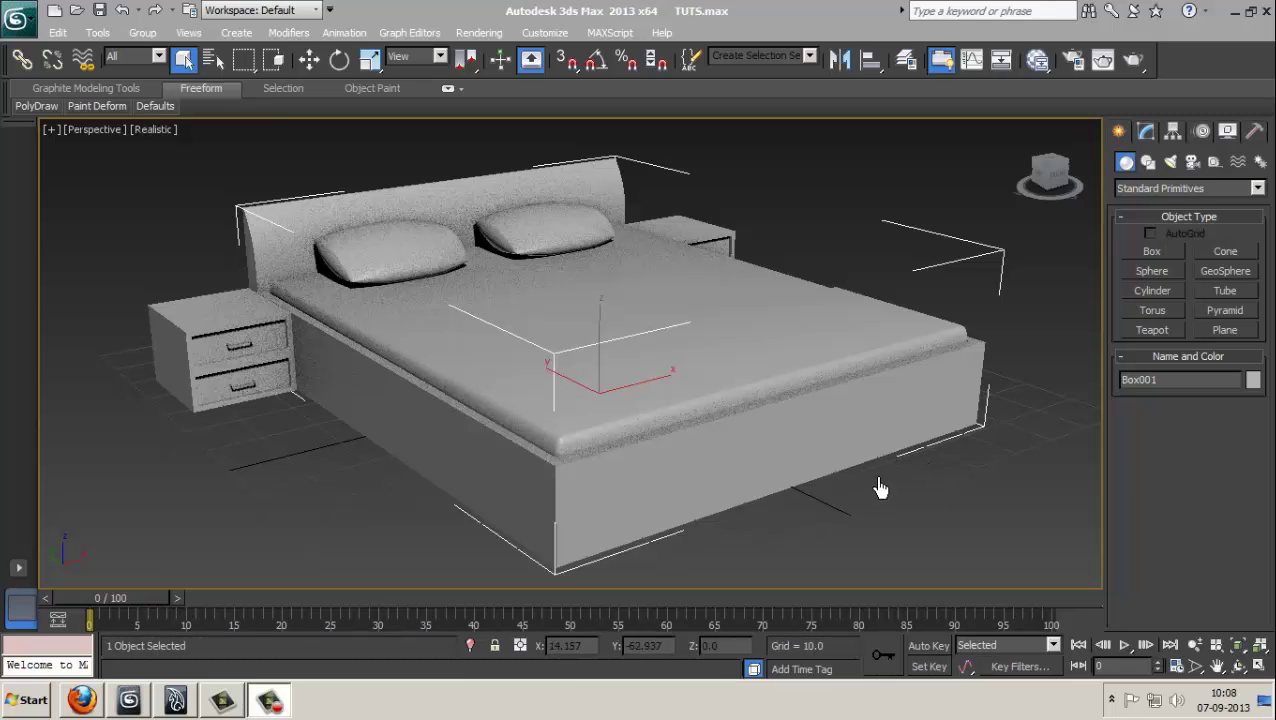
- Orbit the viewport to a frontal view looking down on the grey bed
mouse_move(890, 491)
alt+middle_down()
mouse_move(792, 498)
mouse_move(869, 487)
alt+middle_up()
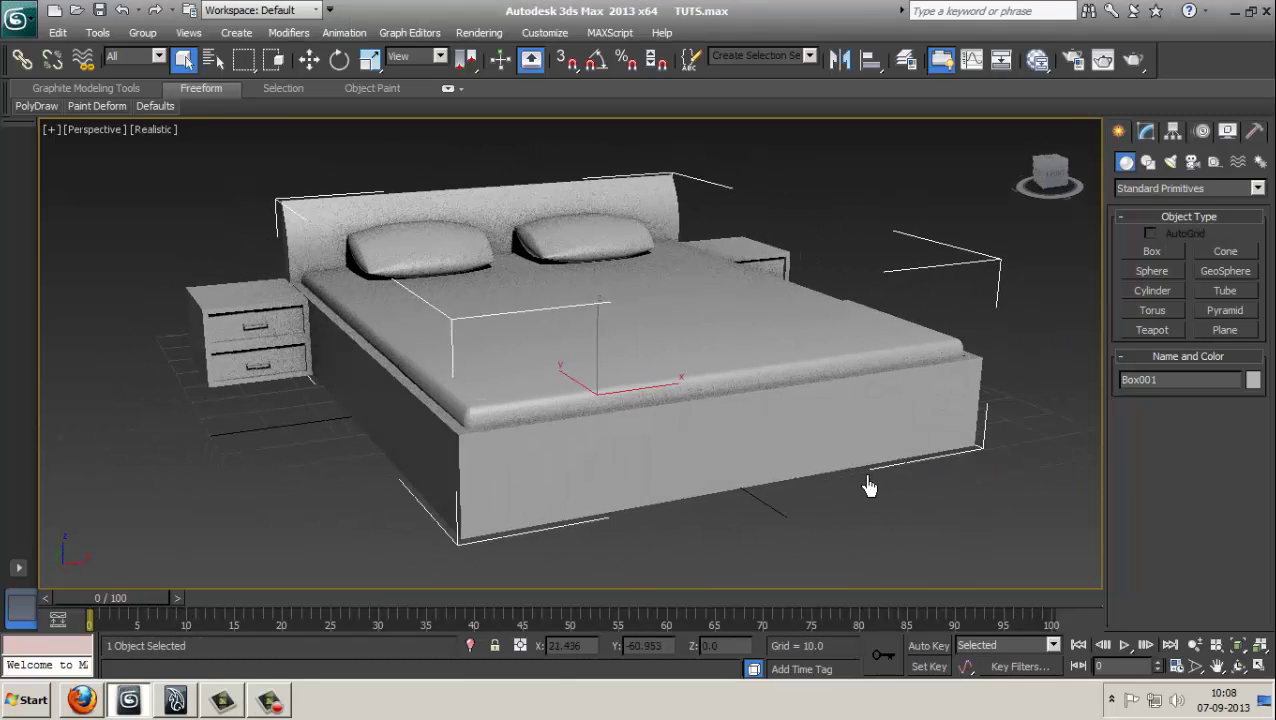
alt+middle_drag(731, 473, 789, 470)
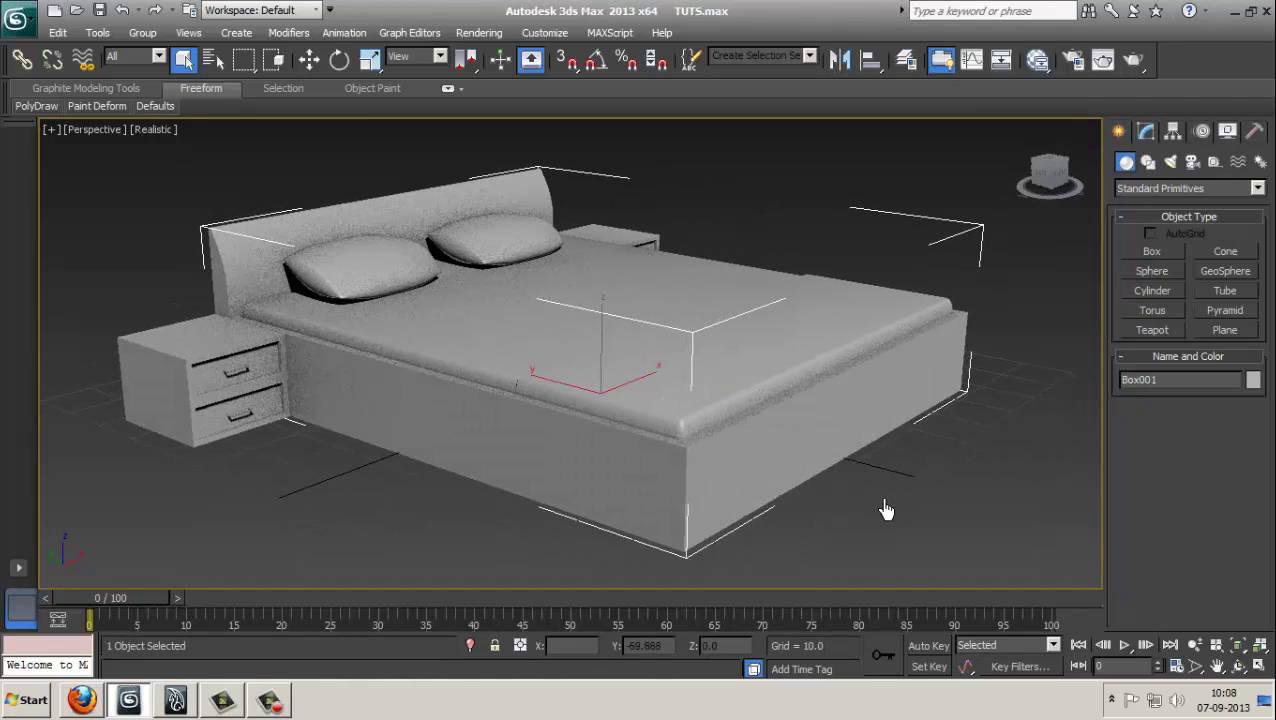
alt+middle_drag(886, 510, 524, 428)
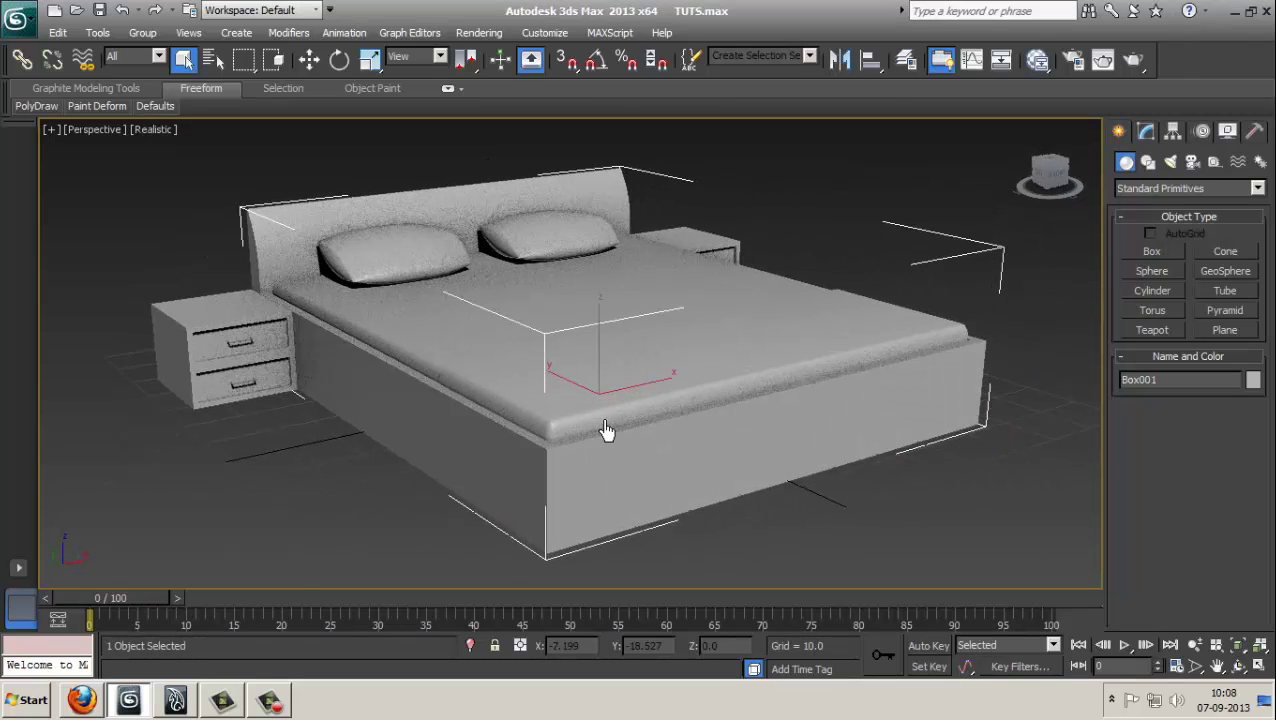
alt+middle_drag(690, 441, 740, 459)
- Minimize Maya, bring the 3ds Max bed scene back to the front, and reorient the view
click(176, 700)
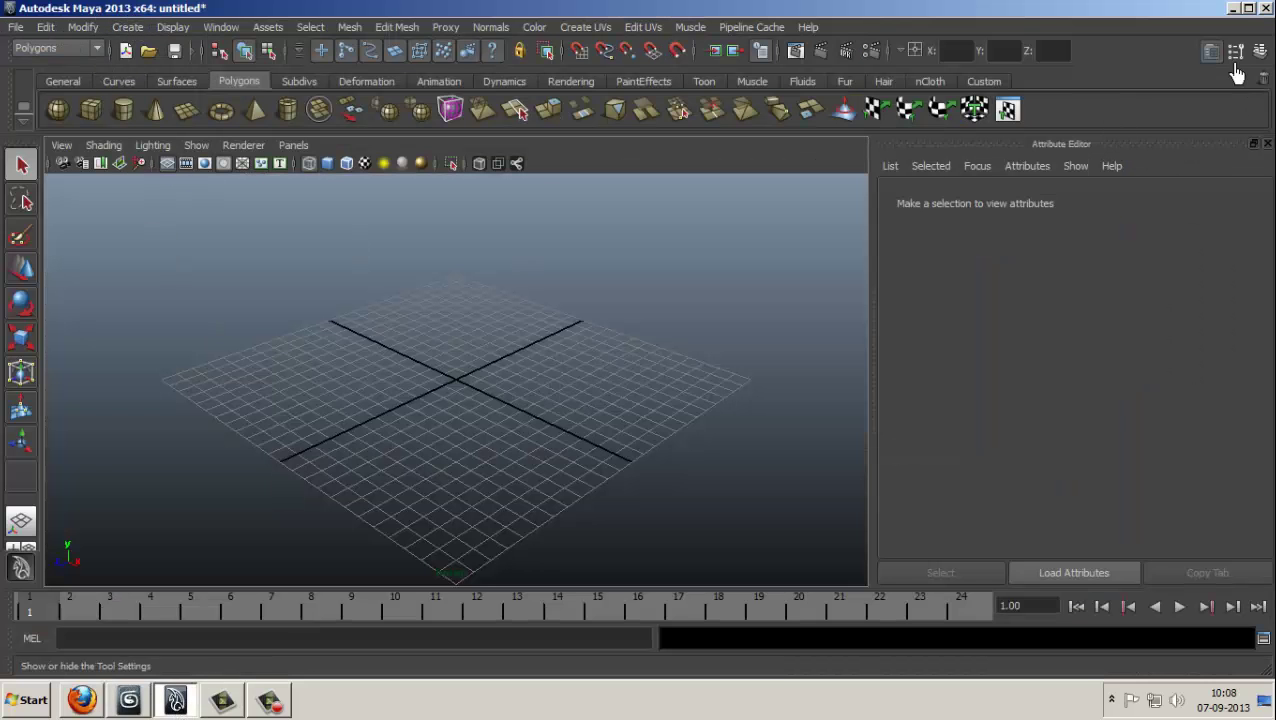
click(1232, 8)
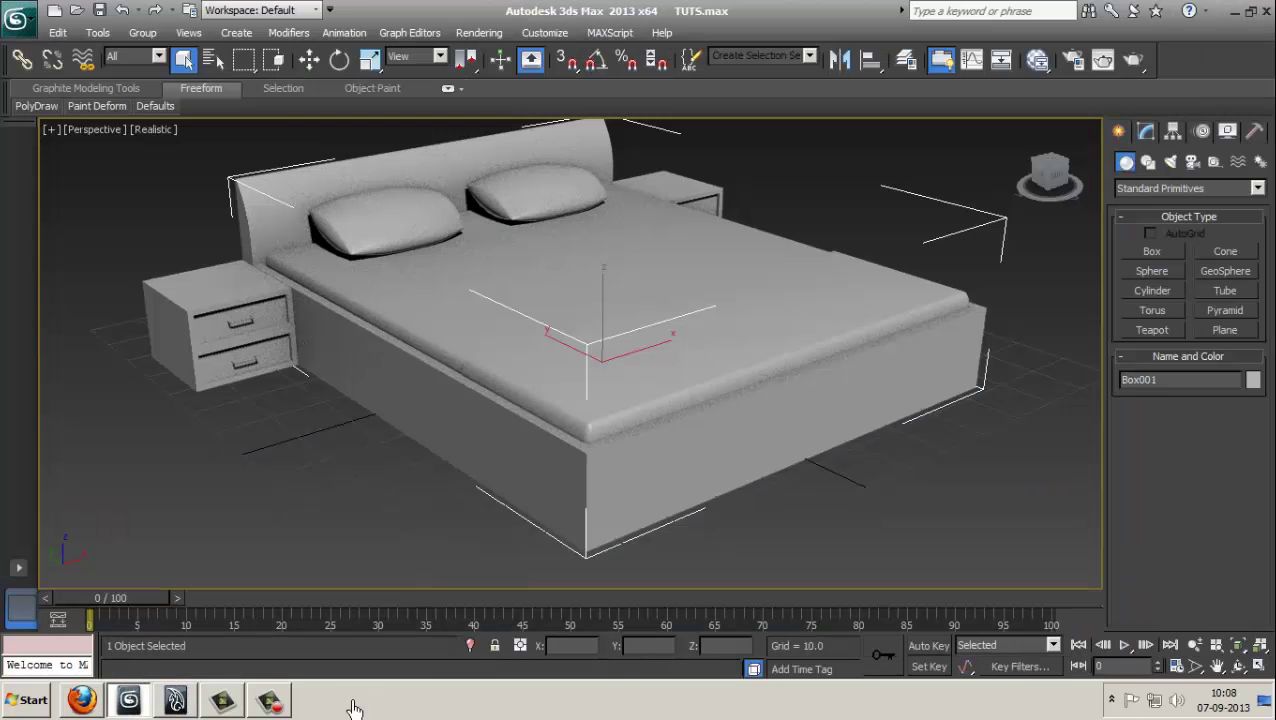
click(128, 700)
click(128, 700)
alt+middle_drag(721, 362, 811, 505)
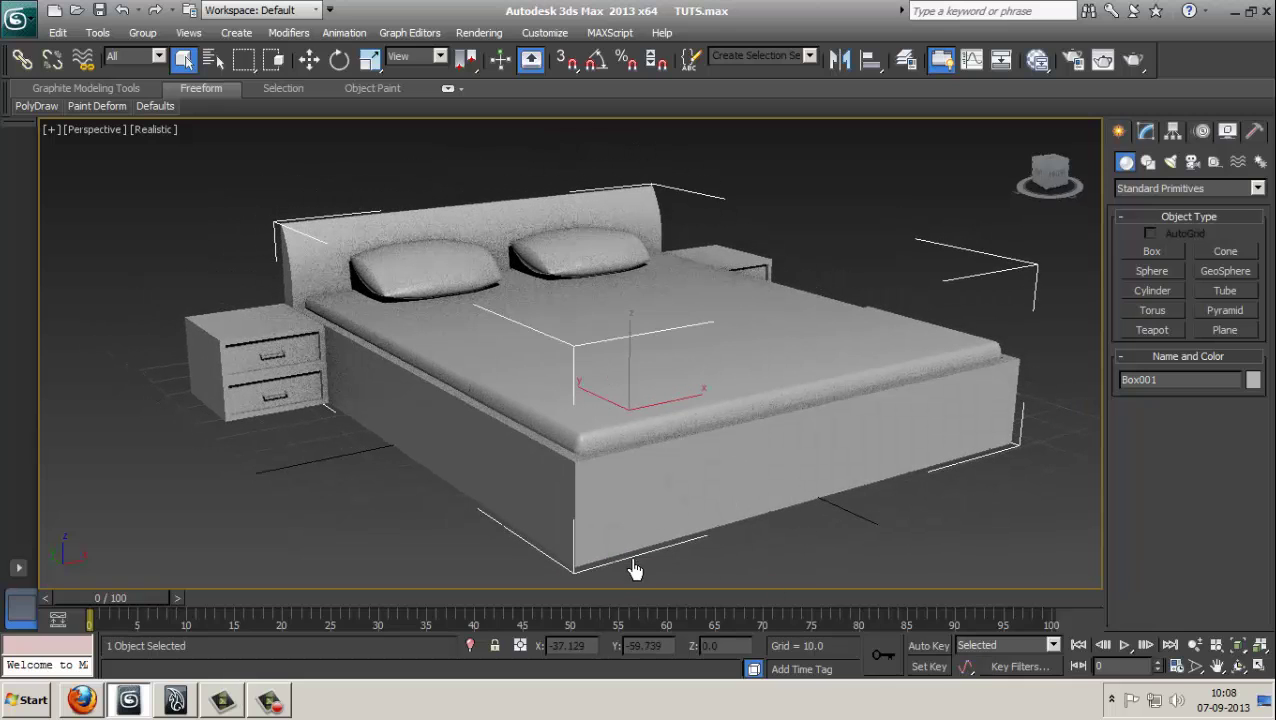
- Add a Standard material, Material #1, in the maximized Slate editor and drag a wire from its Diffuse Color
click(1037, 59)
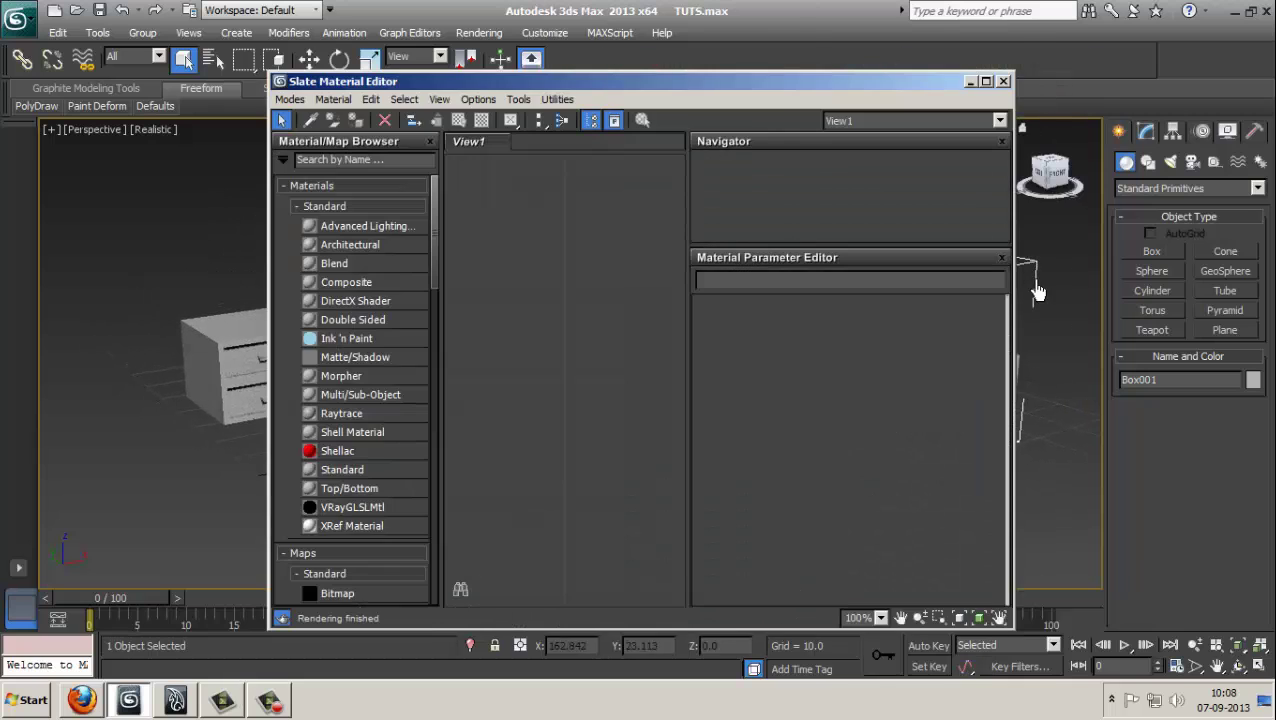
right_click(568, 244)
mouse_move(612, 256)
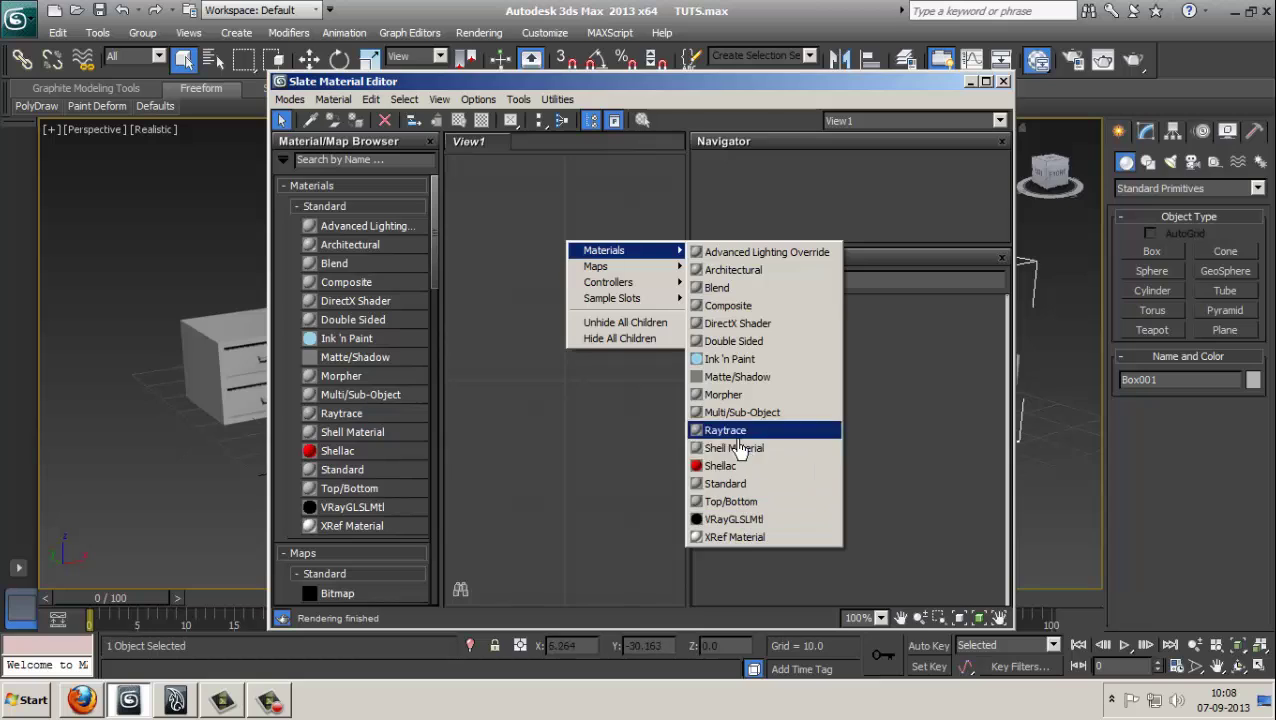
click(725, 483)
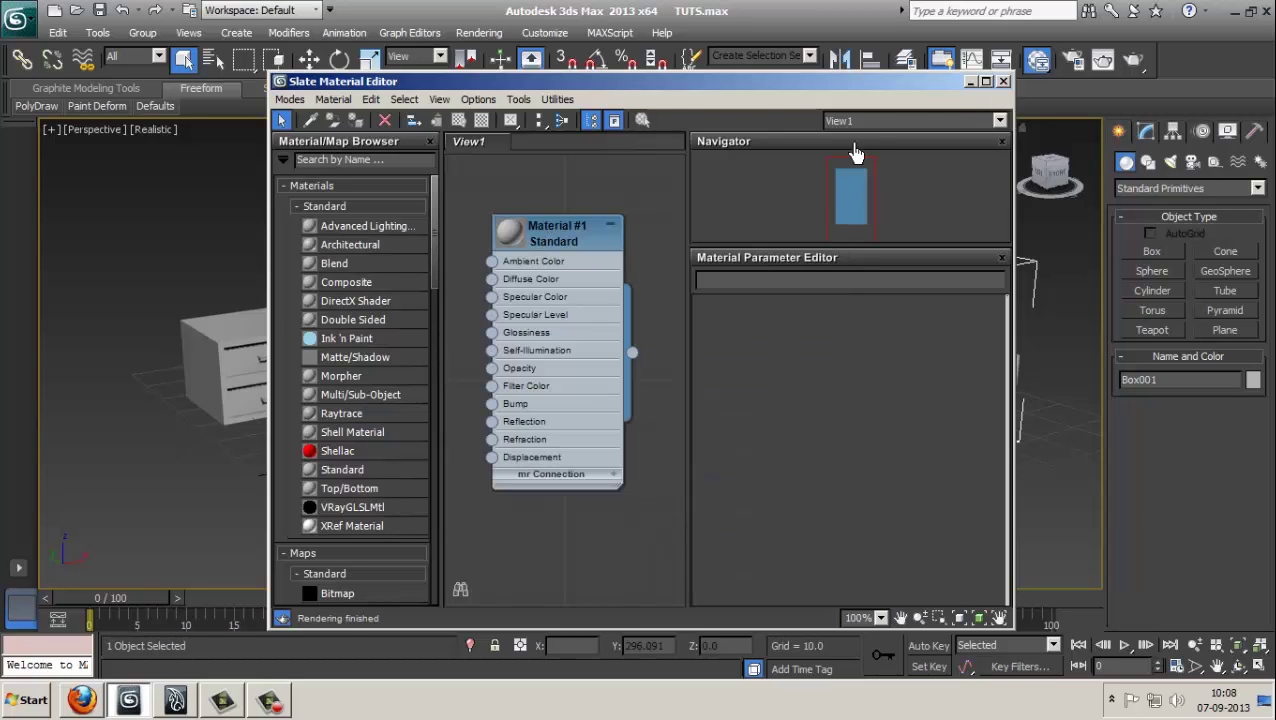
drag(578, 237, 614, 237)
click(986, 82)
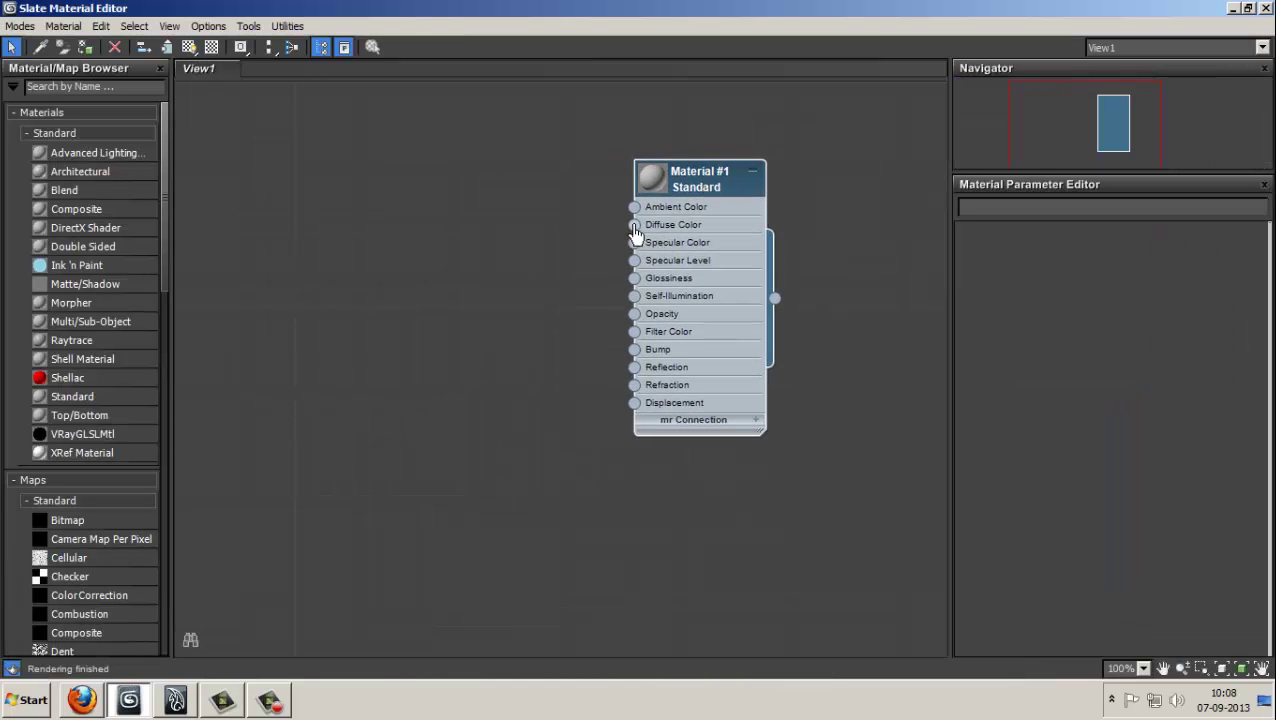
drag(634, 230, 436, 296)
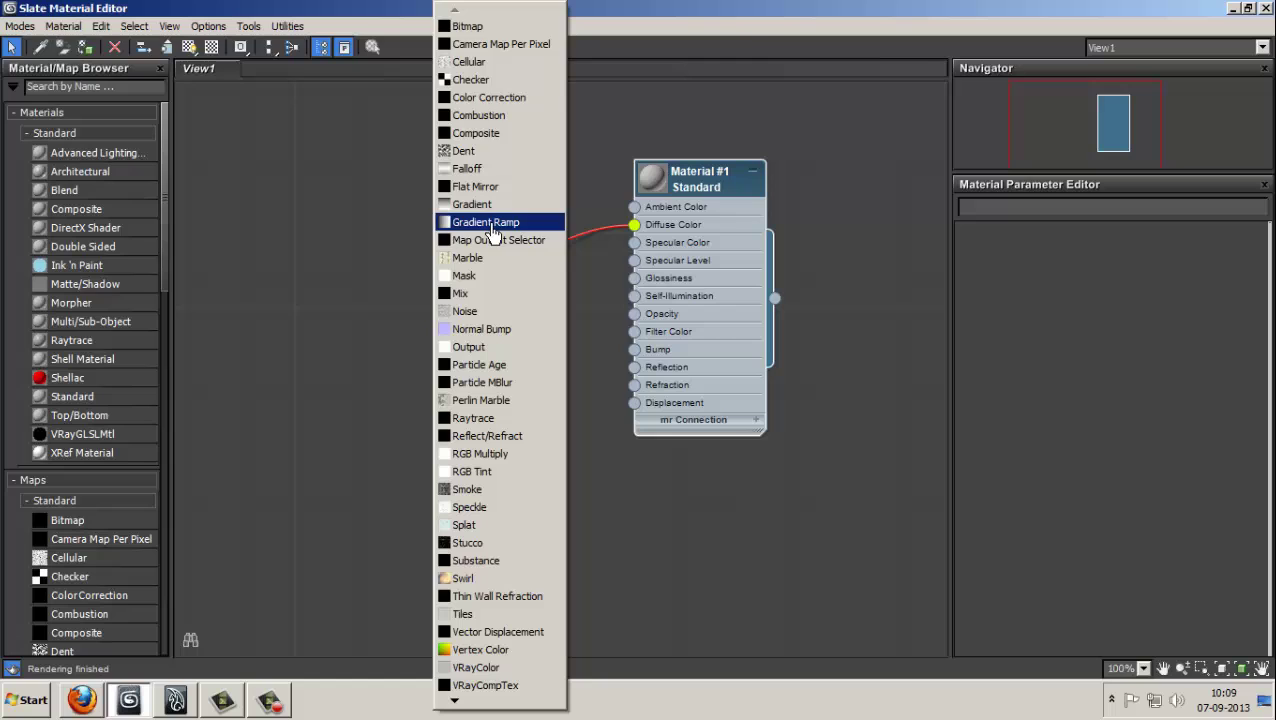
- Load curtaing plywood.jpg from the Desktop as a Bitmap on Material #1's Diffuse Color
click(467, 27)
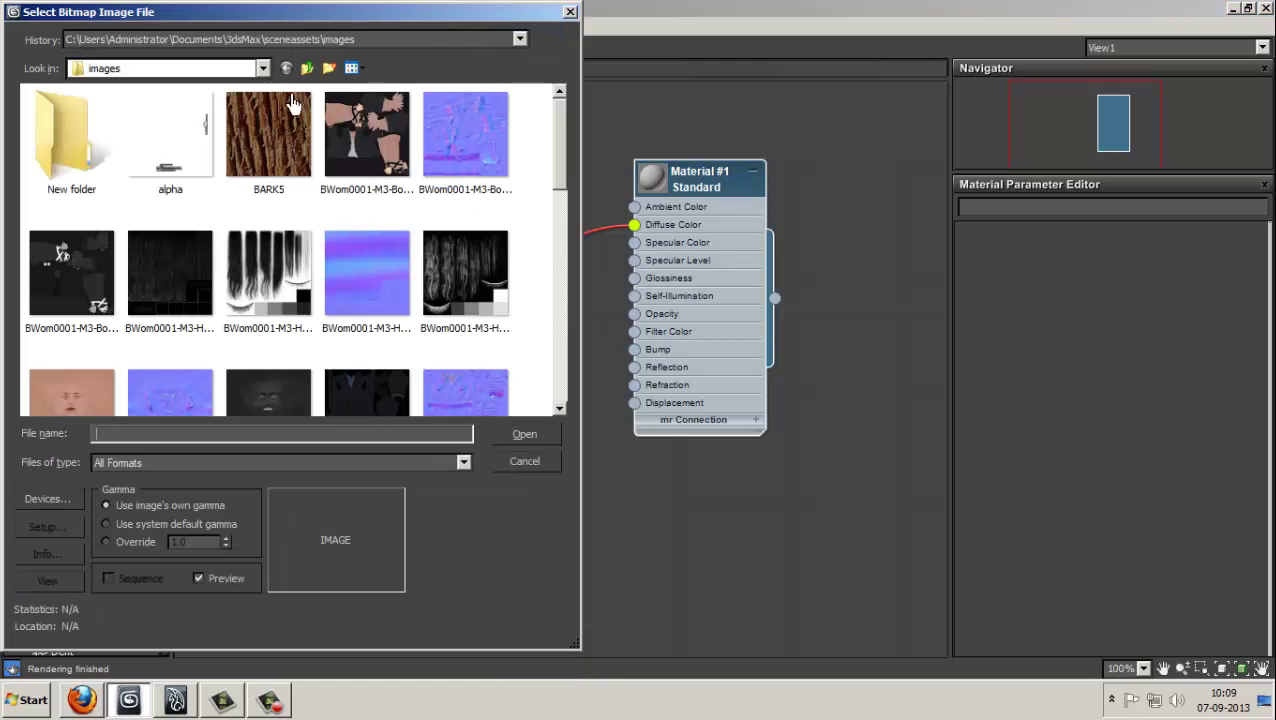
click(127, 70)
click(110, 88)
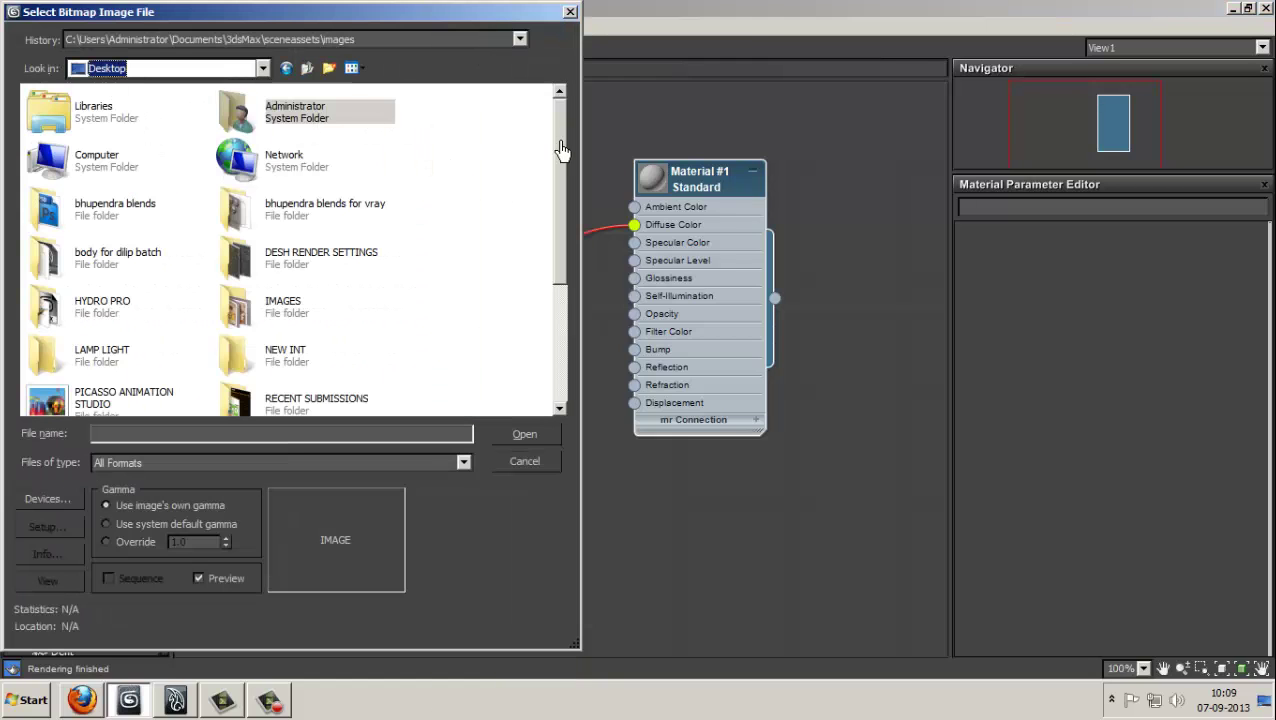
drag(562, 150, 482, 332)
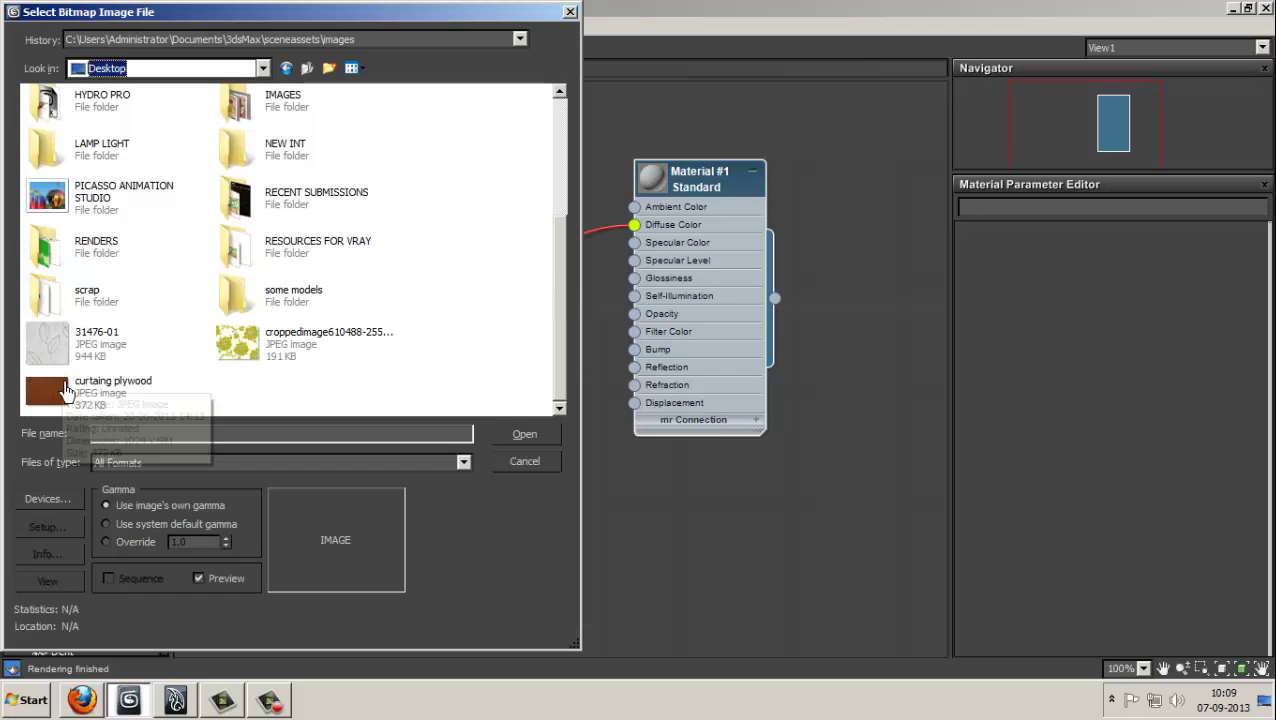
click(97, 390)
click(521, 438)
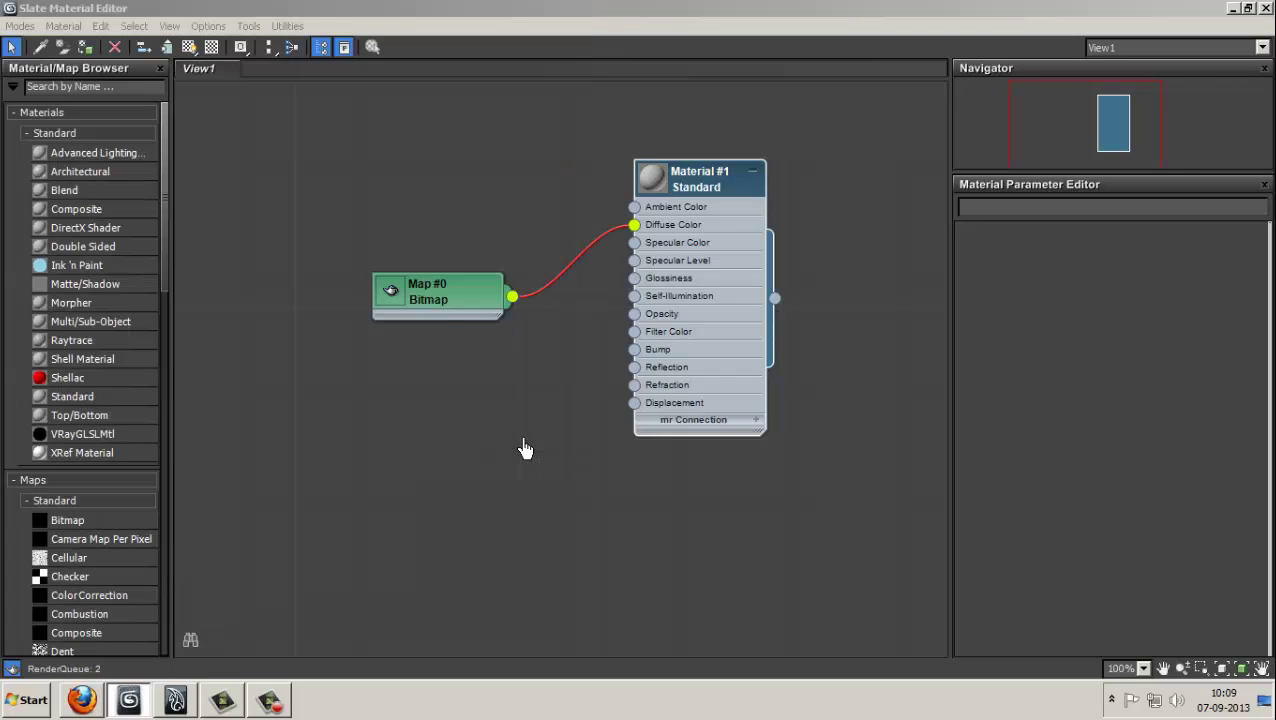
- Assign Material #1 to bed frame Box001 and show its wood texture in the viewport
drag(455, 308, 453, 195)
click(1247, 9)
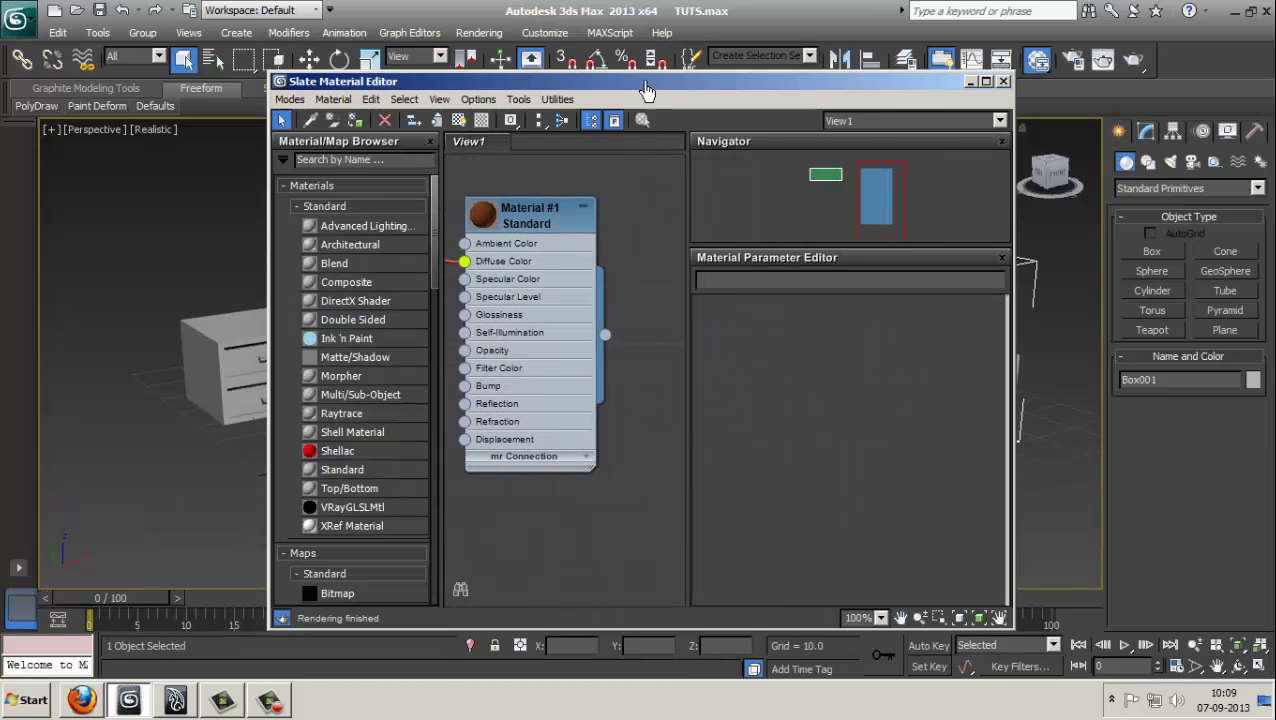
drag(660, 92, 927, 84)
drag(872, 326, 446, 453)
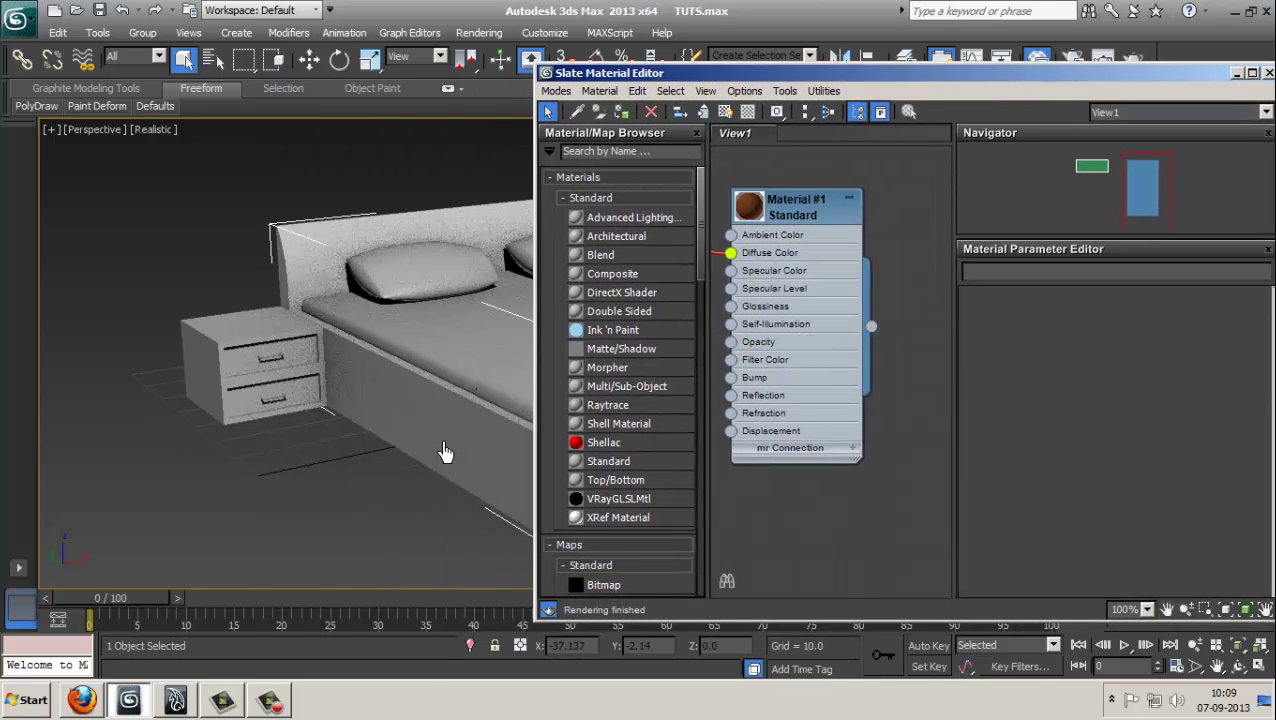
click(726, 113)
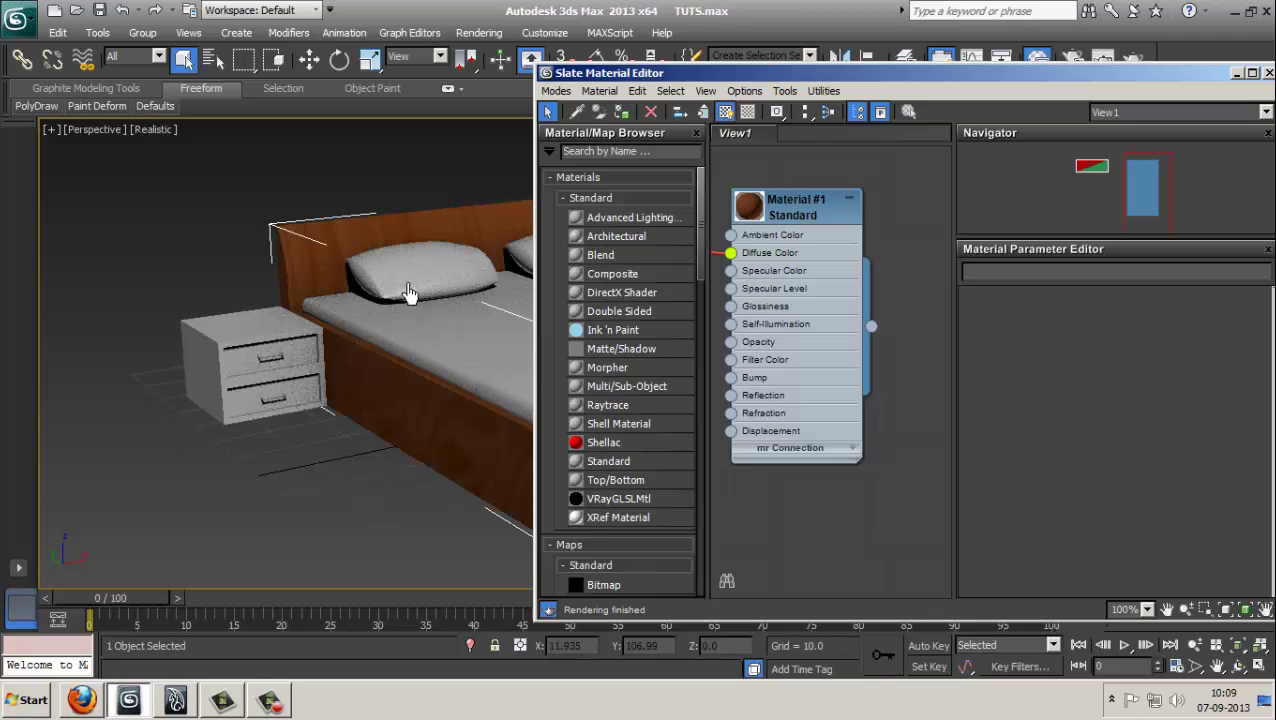
click(1236, 75)
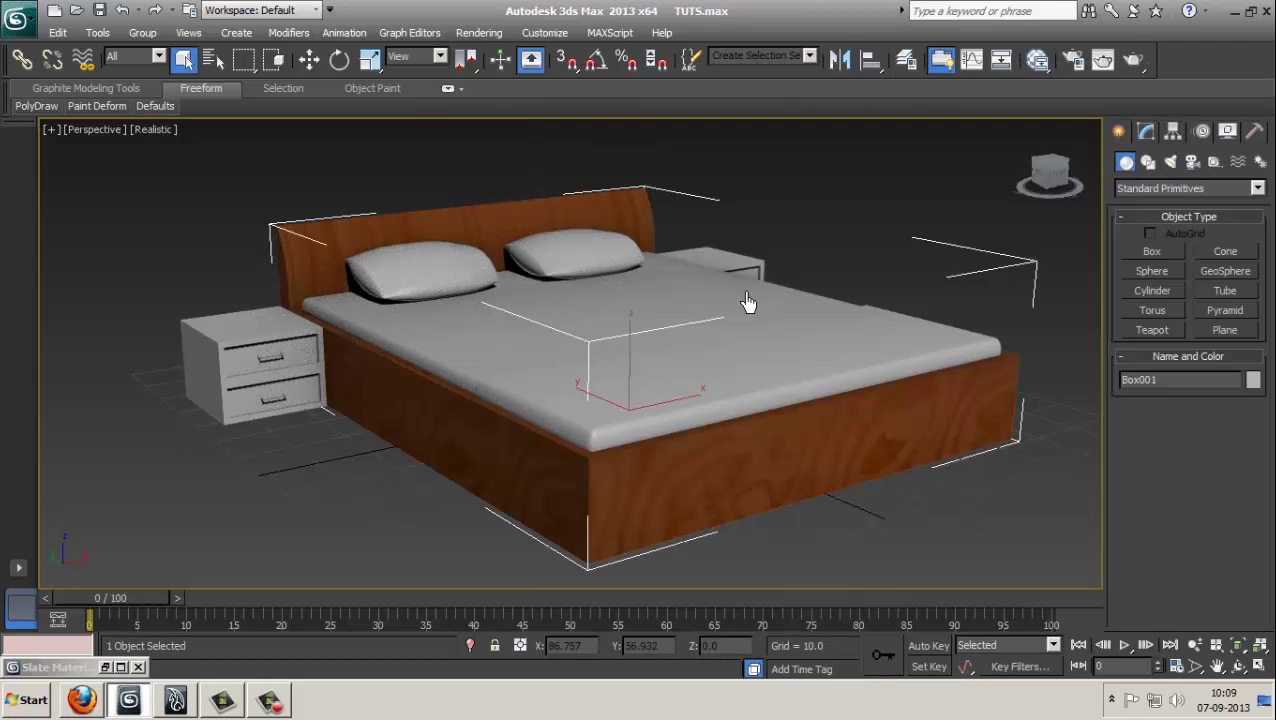
- Add a UVW Map modifier with Box mapping to Box001
click(1146, 134)
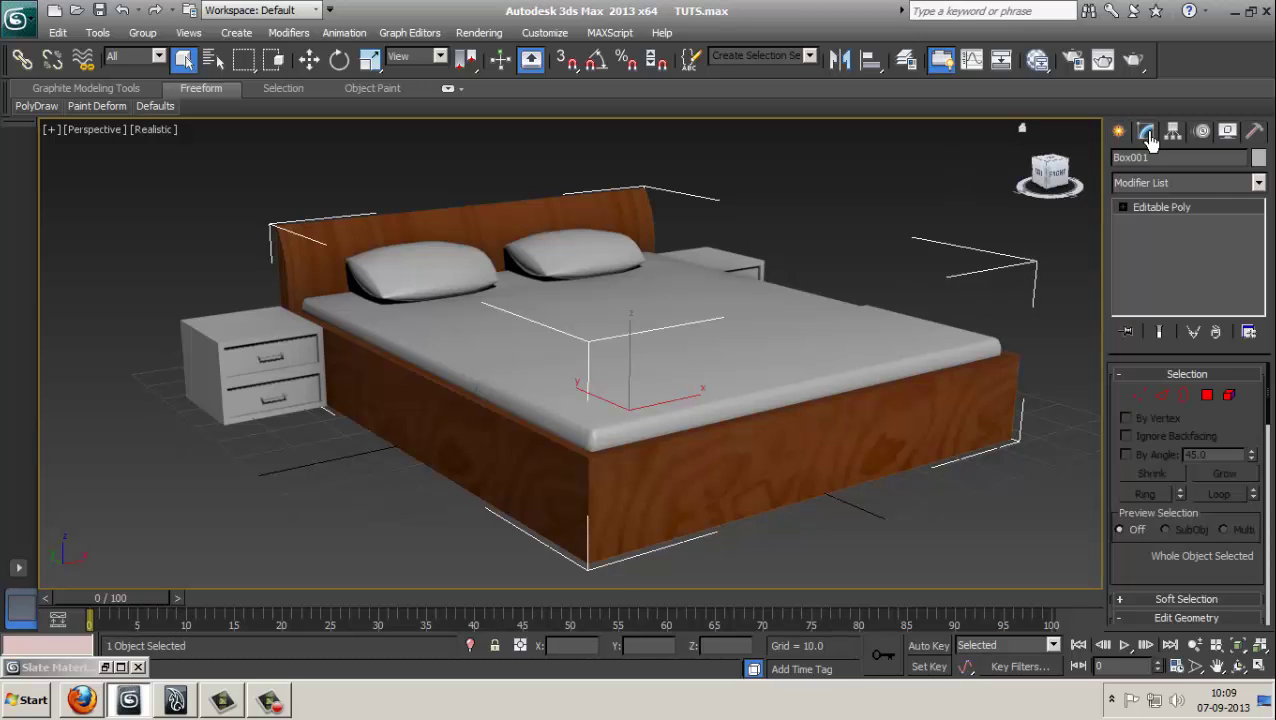
click(1201, 184)
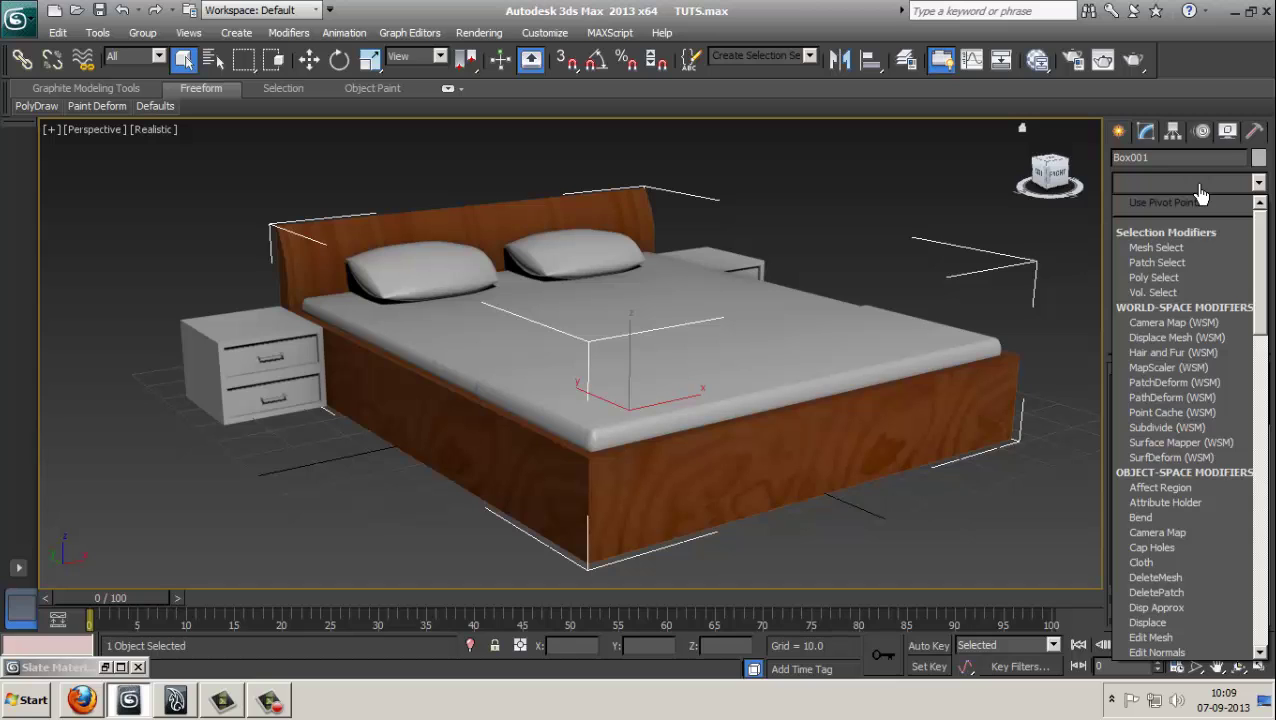
key(u)
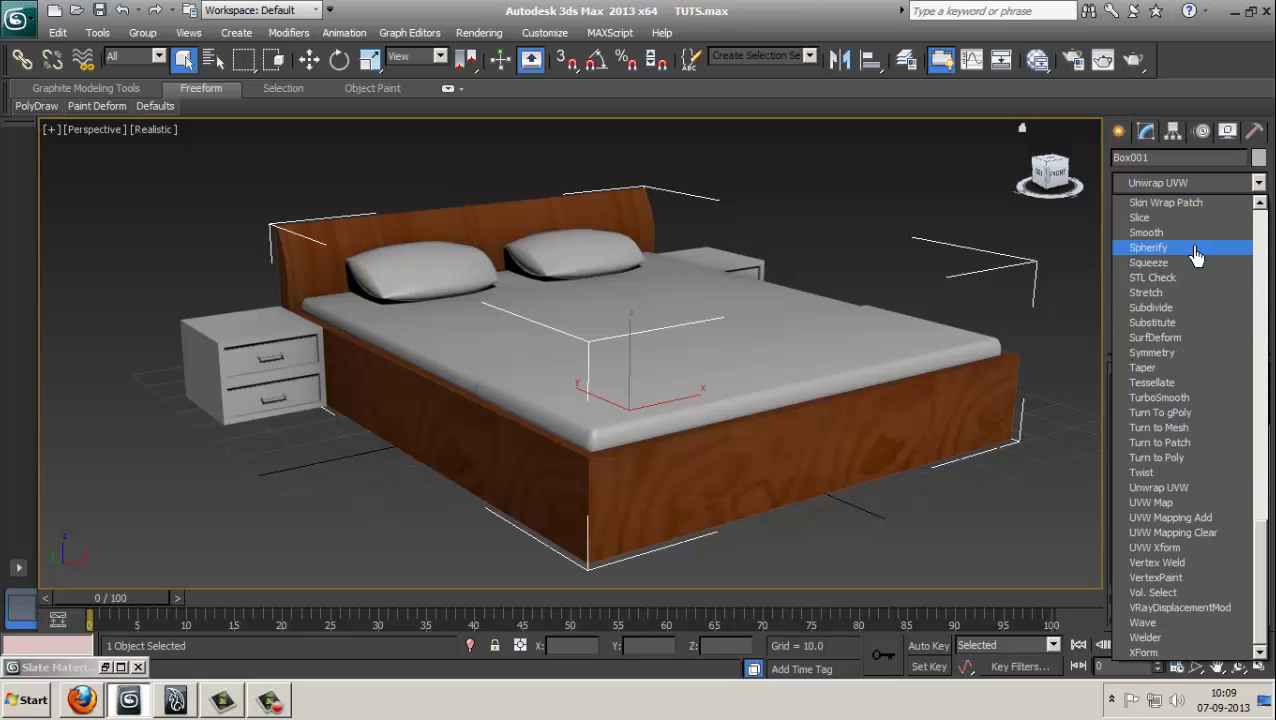
click(1170, 503)
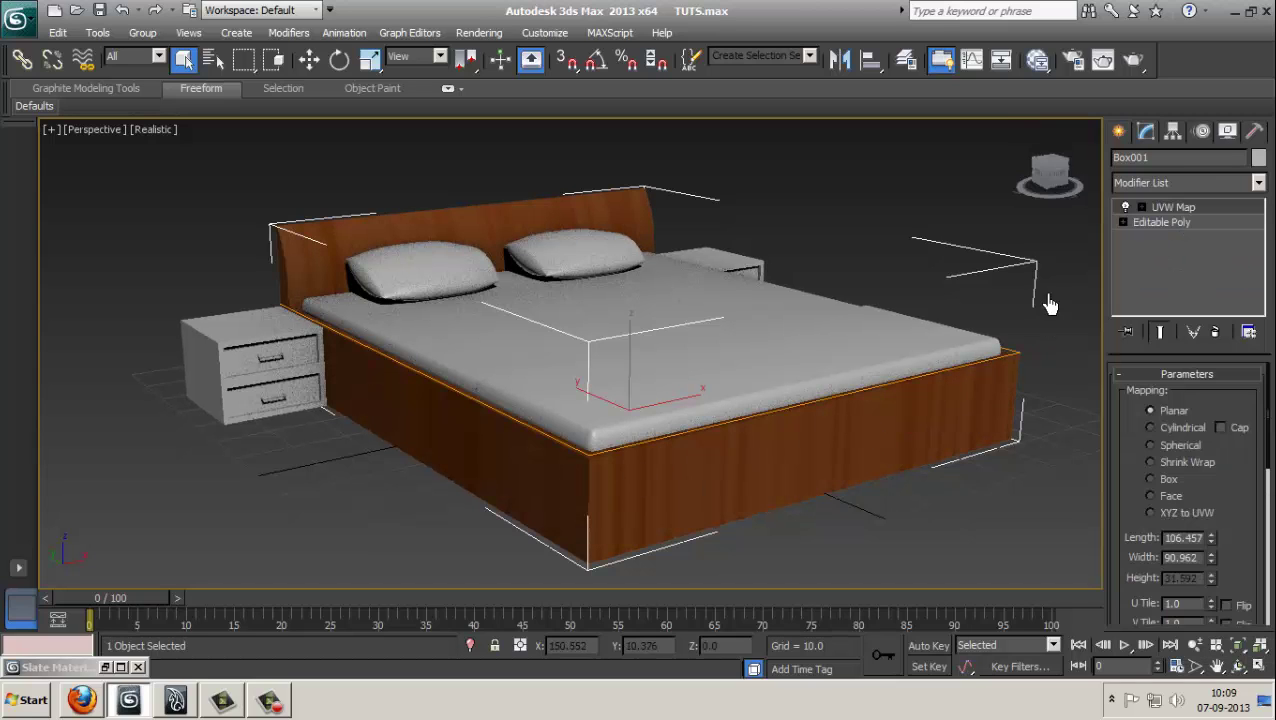
click(1142, 208)
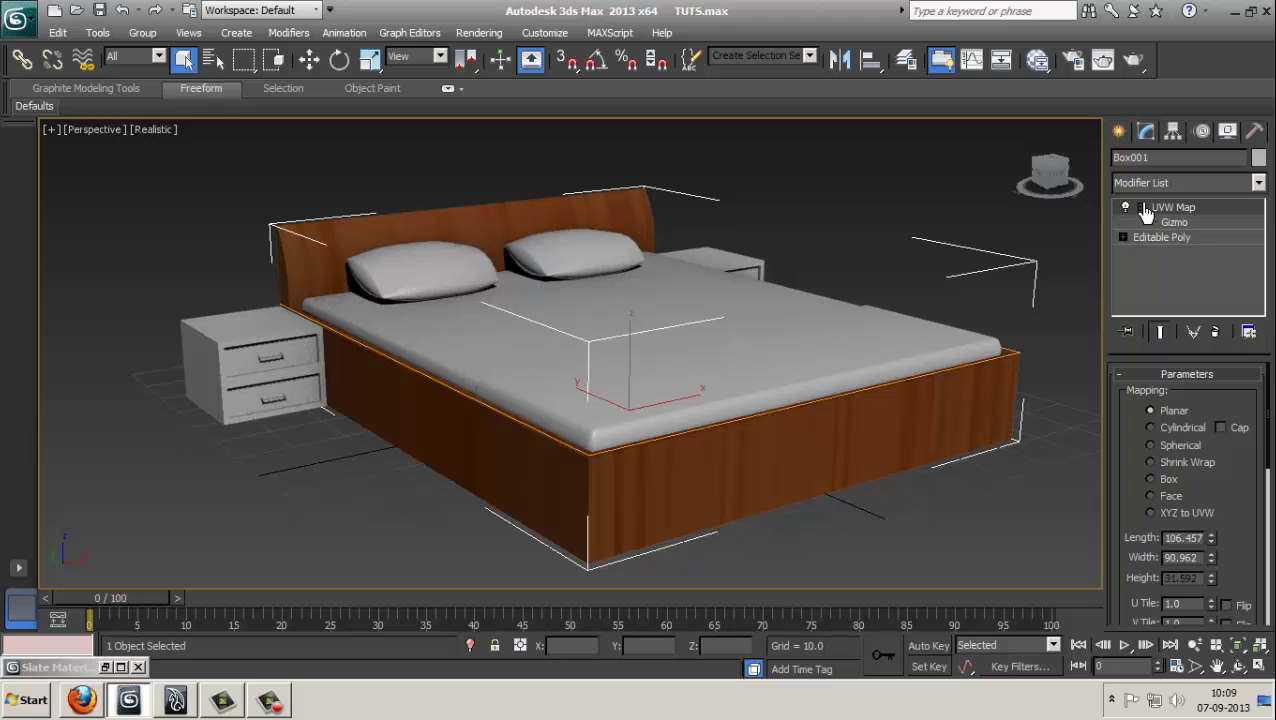
click(1150, 479)
mouse_move(829, 239)
alt+middle_down()
mouse_move(854, 225)
mouse_move(808, 234)
alt+middle_up()
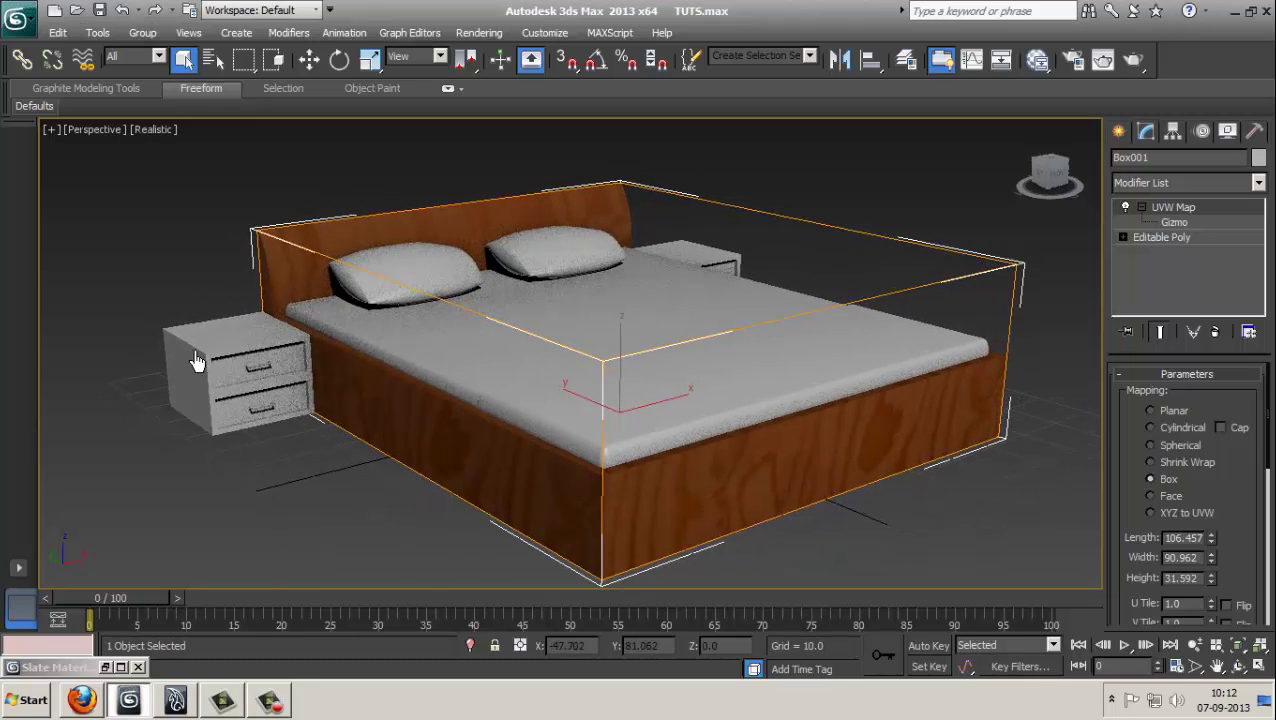
- Assign the wood Material #1 to the left nightstand Box002
click(197, 362)
alt+middle_drag(450, 484, 428, 491)
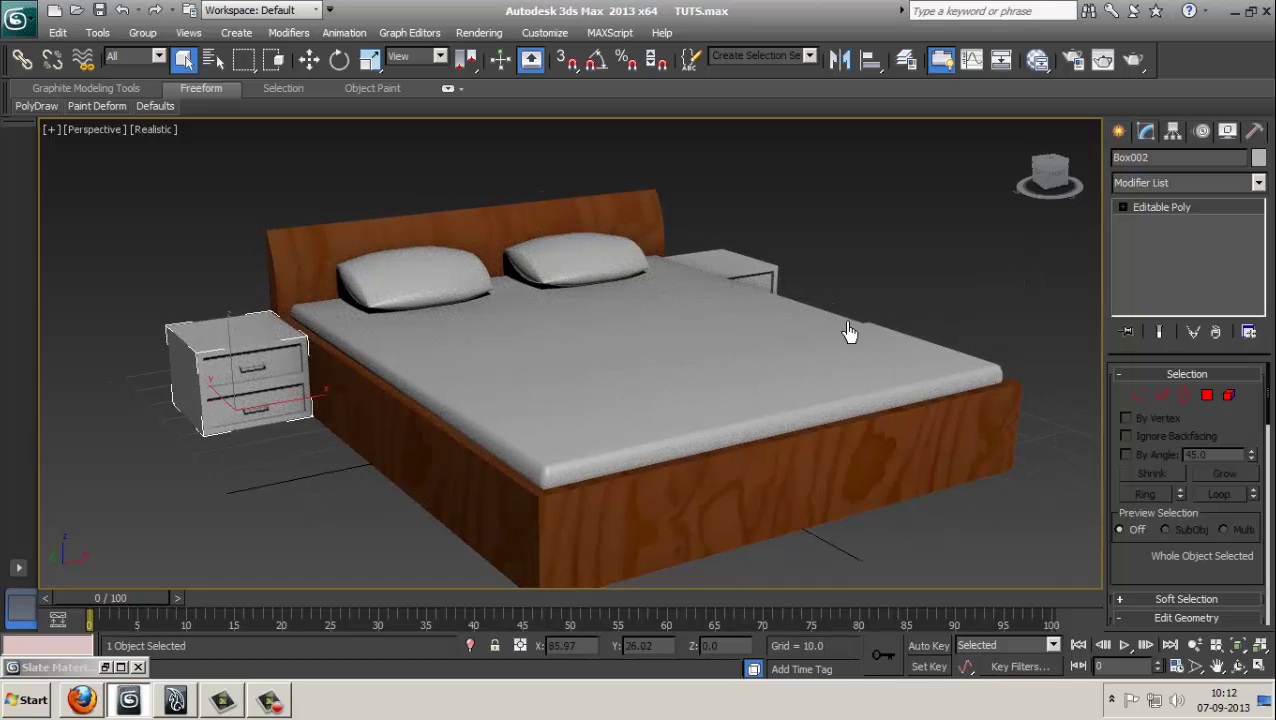
key(m)
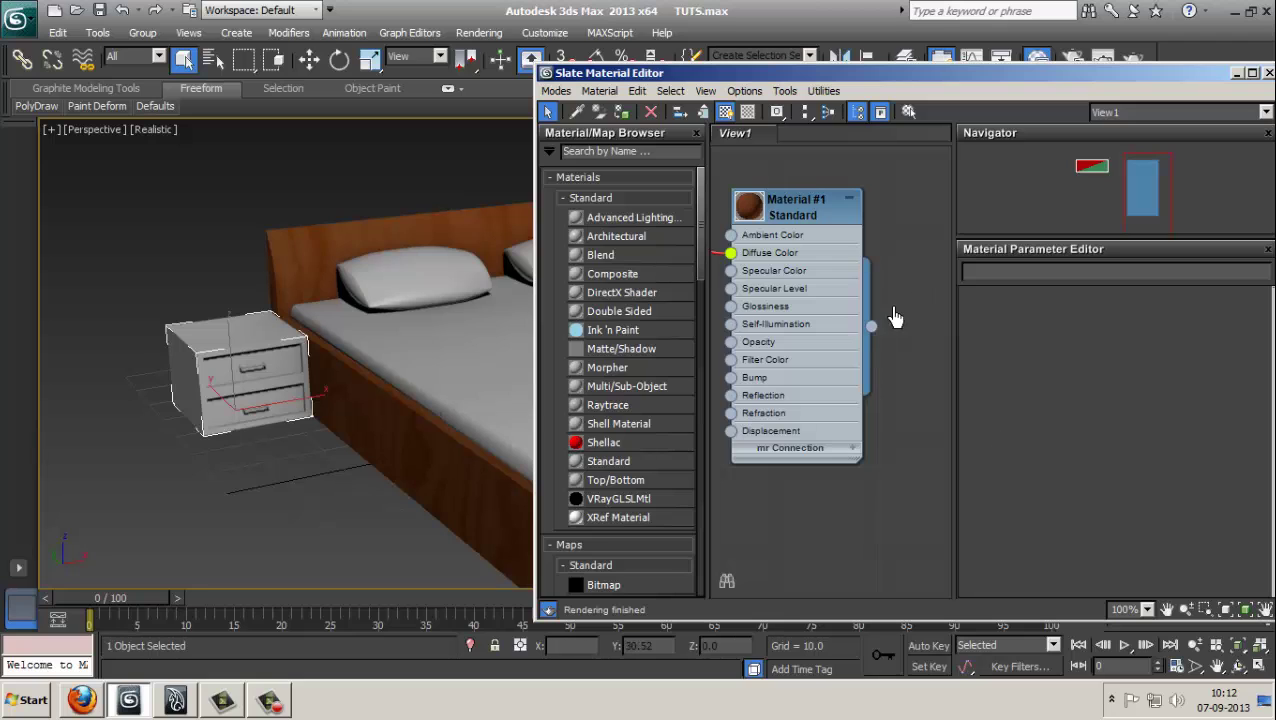
drag(871, 330, 268, 343)
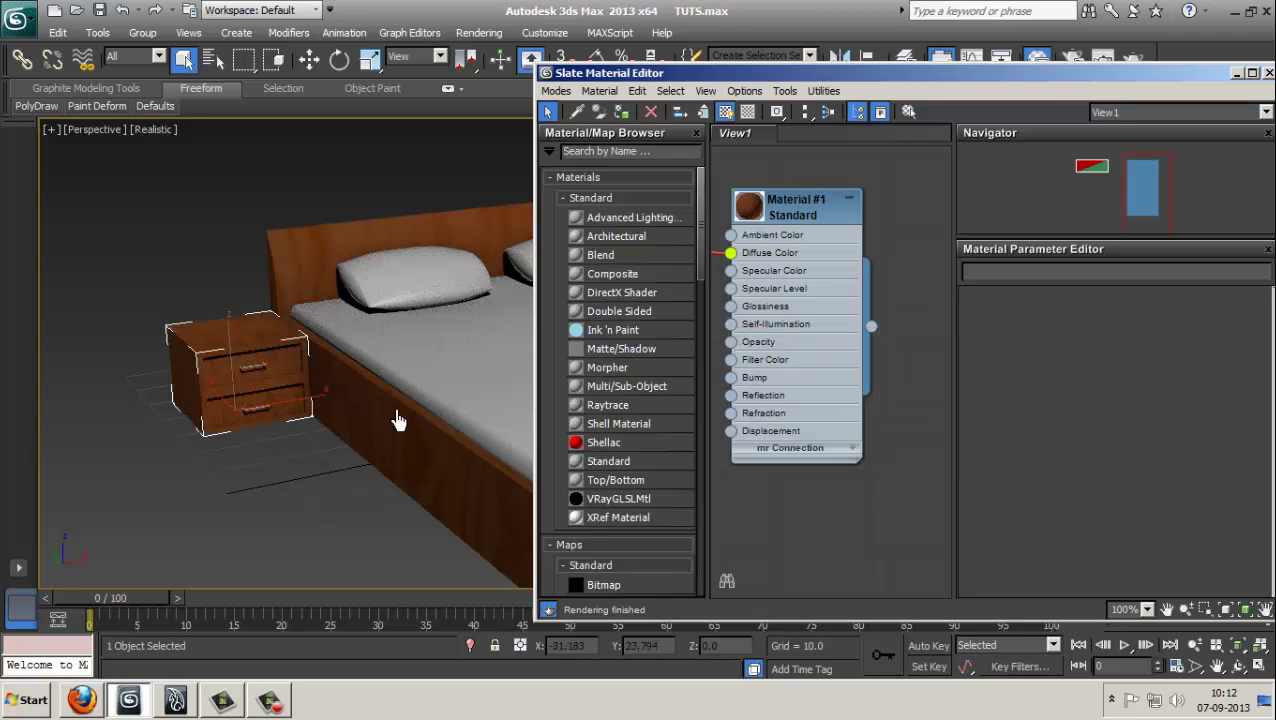
click(1235, 75)
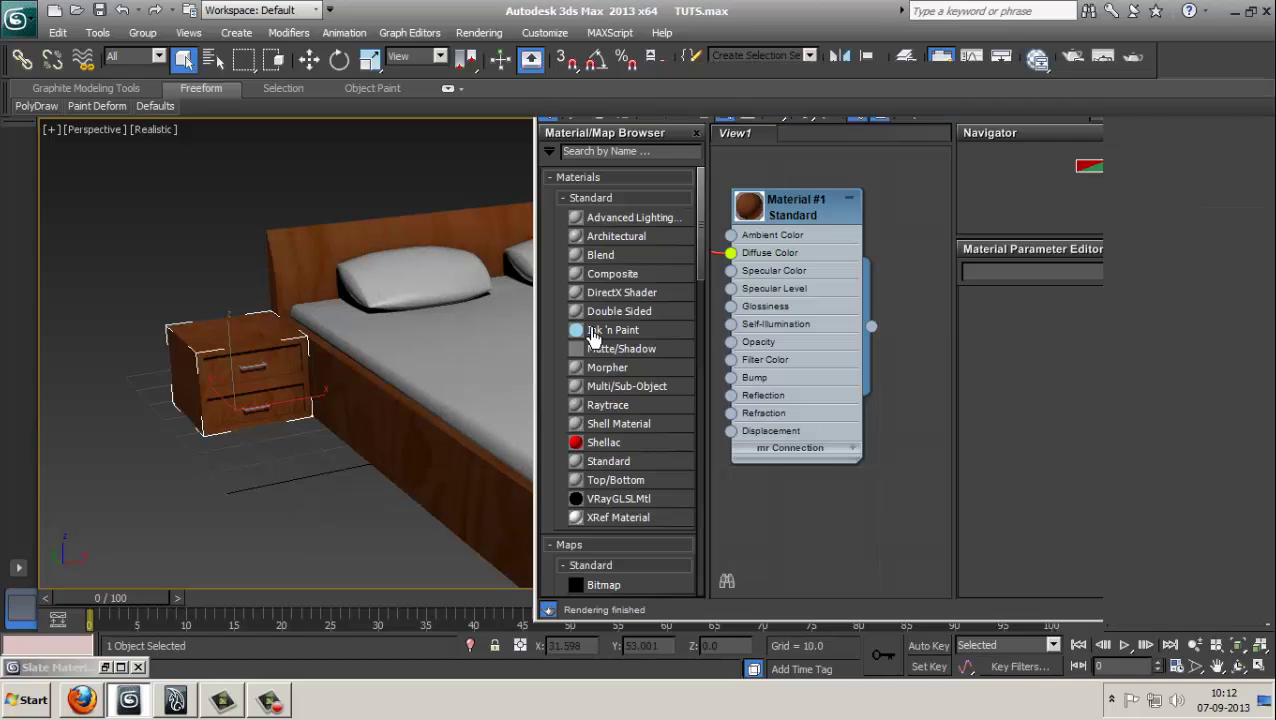
- Orbit and zoom in to face the left nightstand up close
alt+middle_drag(370, 370, 407, 363)
scroll(430, 370, up, 5)
scroll(380, 355, down, 4)
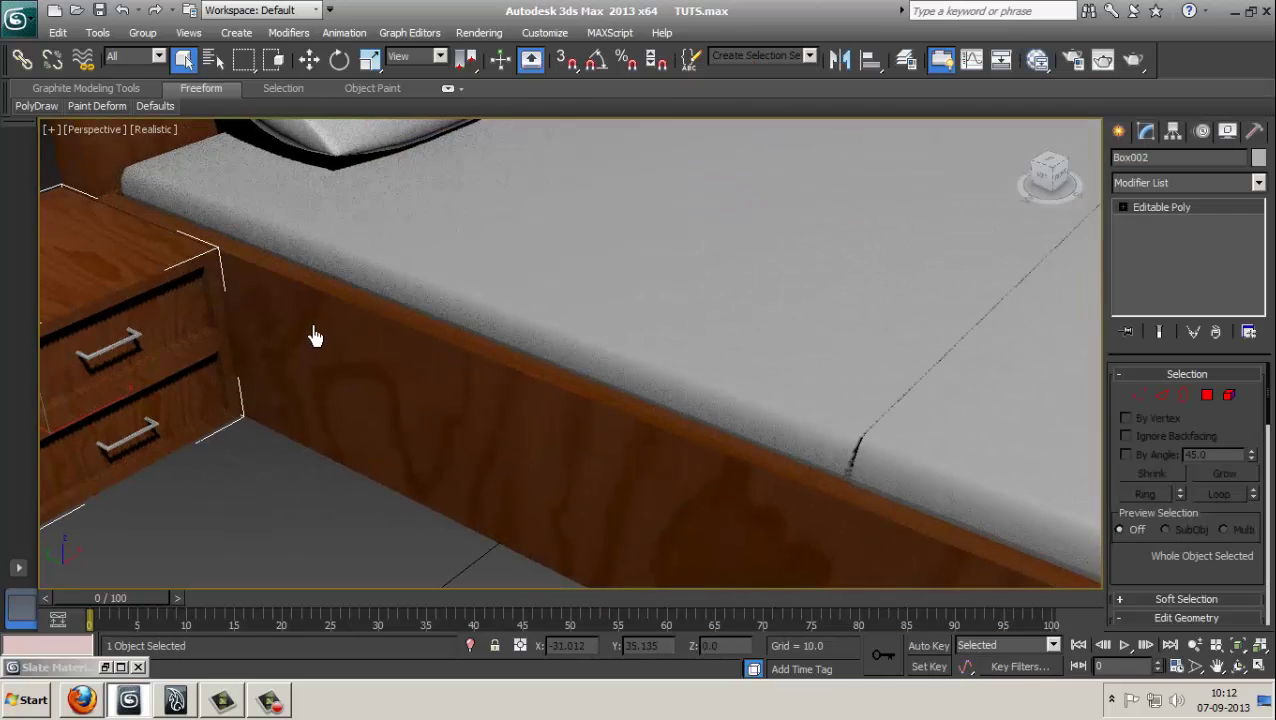
alt+middle_drag(313, 336, 527, 393)
alt+middle_drag(399, 393, 447, 424)
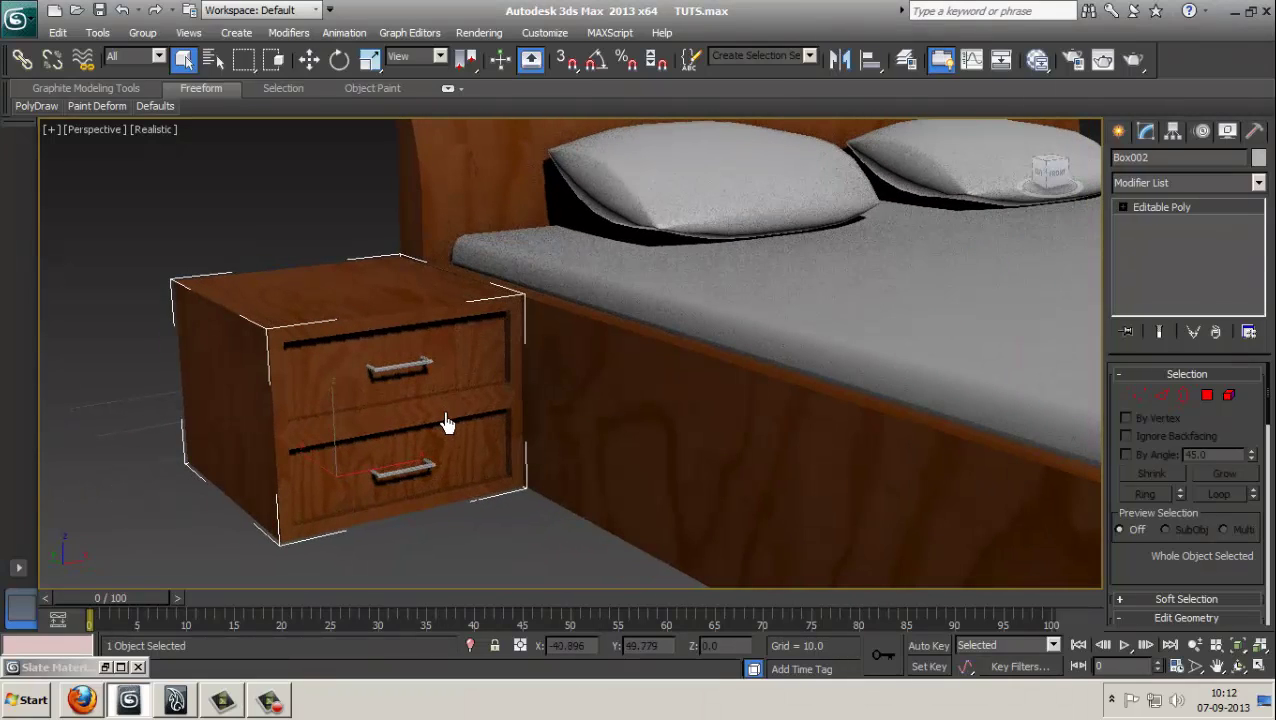
- Add a UVW Map modifier with Box mapping to the left nightstand Box002
click(1188, 184)
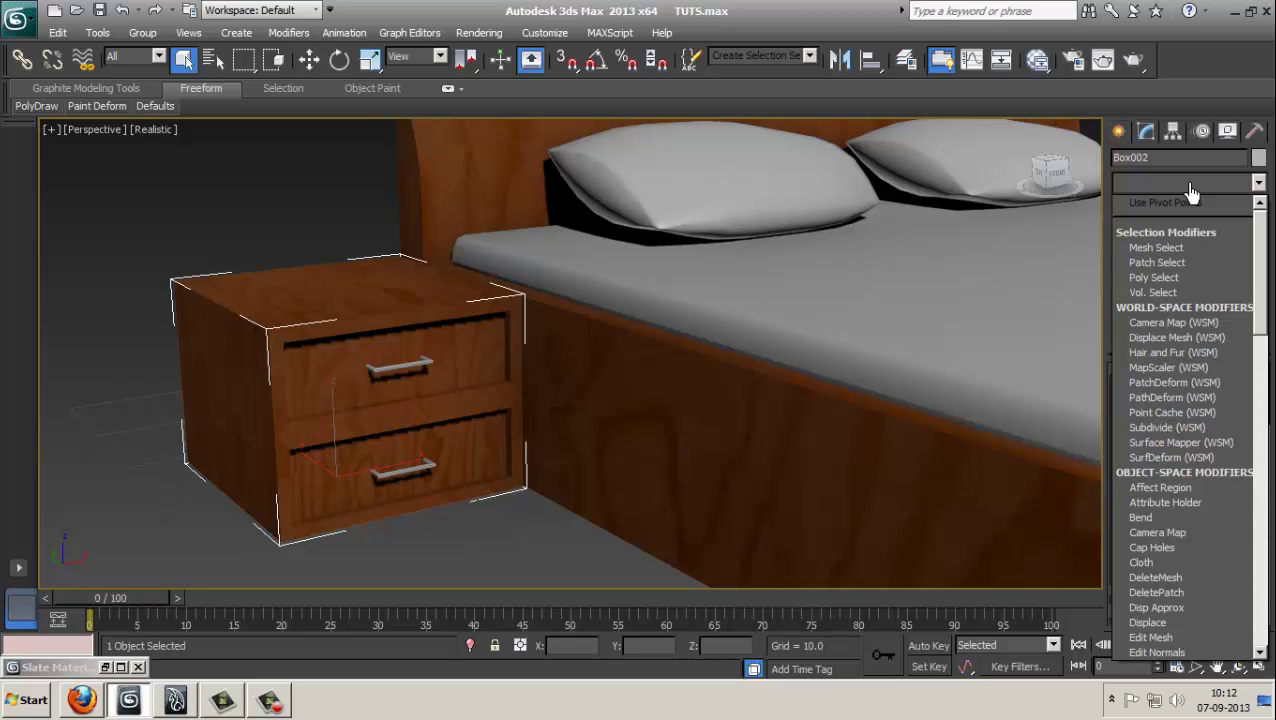
key(u)
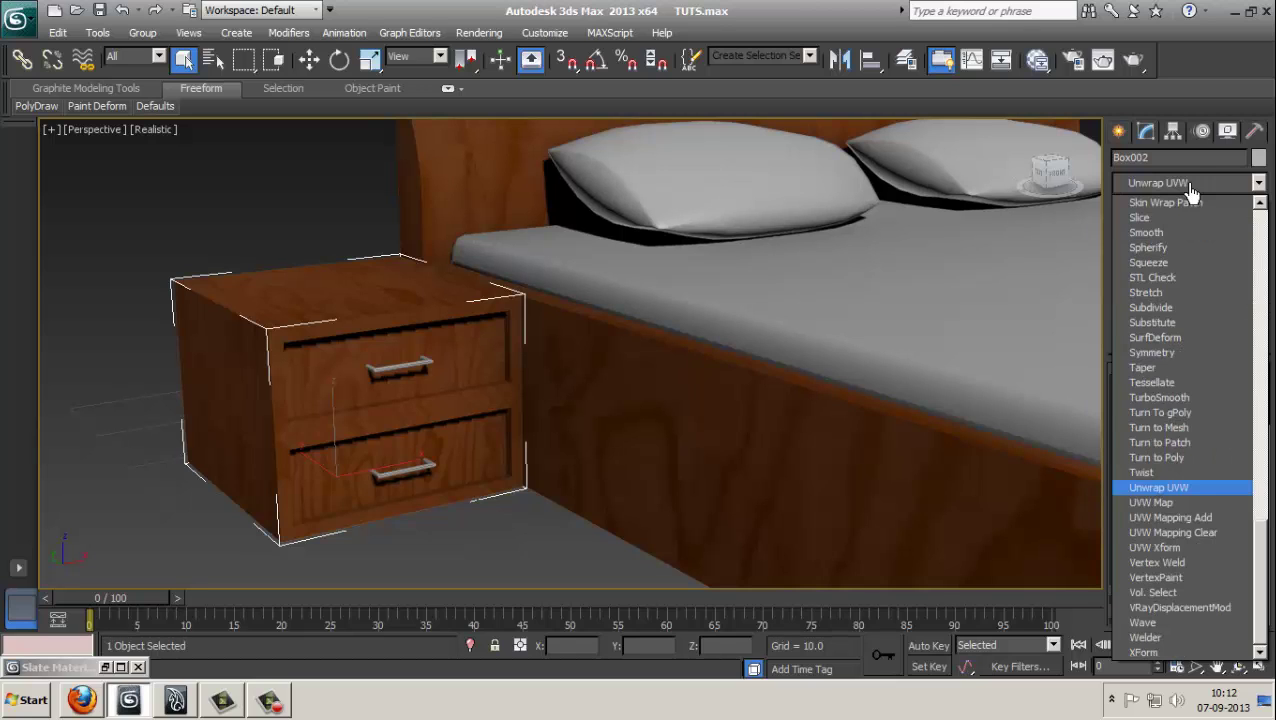
click(1152, 503)
click(1150, 479)
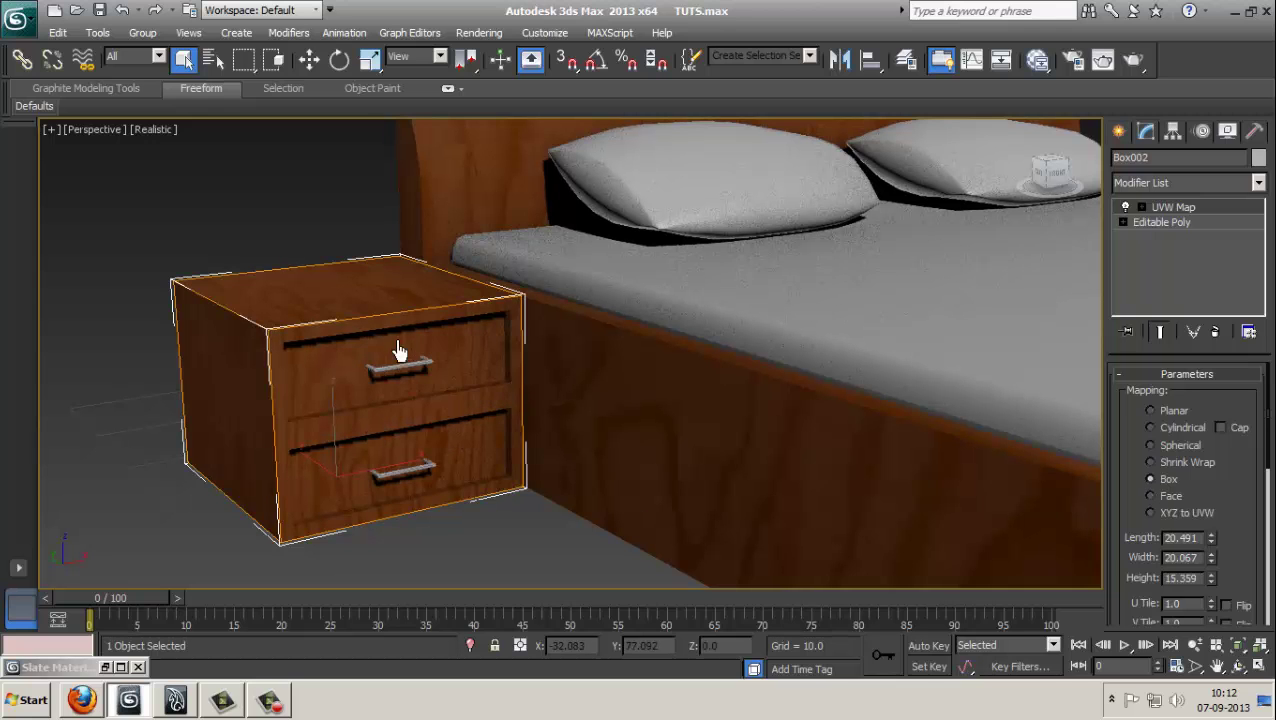
- Orbit out to the bed's right-front and select the right-hand nightstand
alt+middle_drag(398, 350, 439, 339)
scroll(748, 372, down, 5)
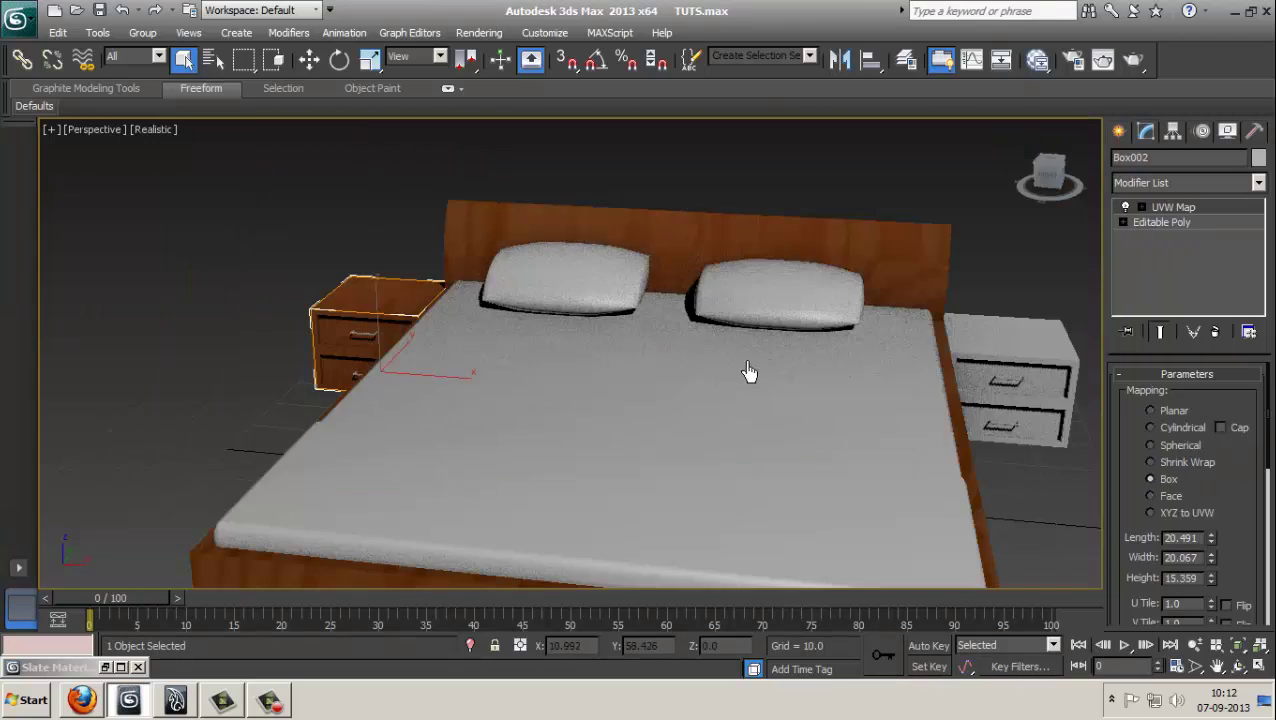
alt+middle_drag(748, 372, 723, 353)
click(720, 340)
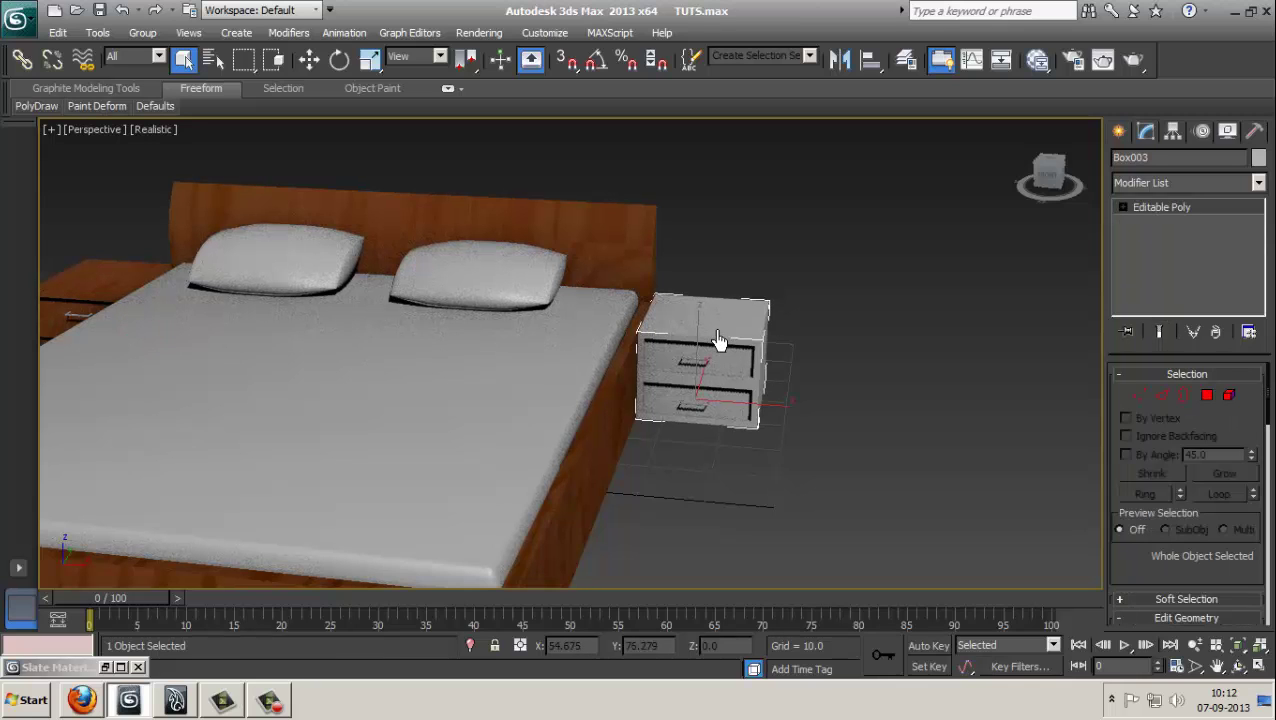
- Assign Material #1 to the right-hand nightstand Box003 and minimize the material editor
key(m)
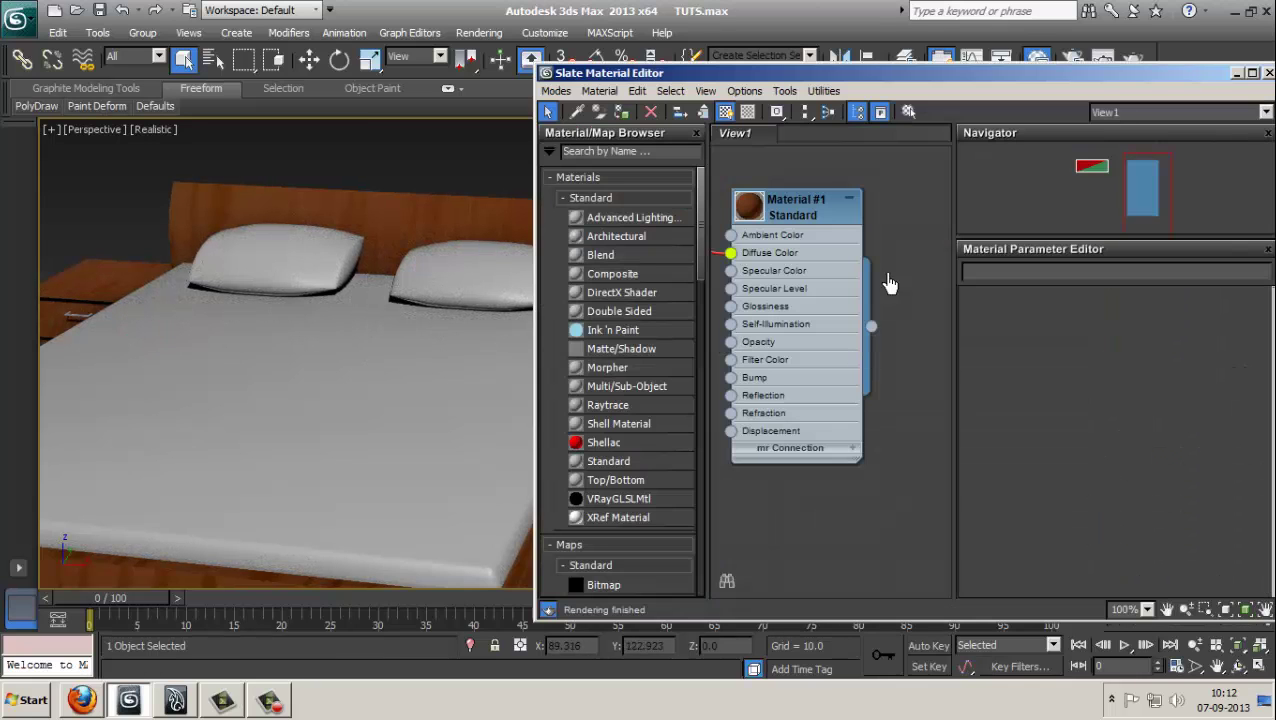
drag(877, 80, 1081, 72)
drag(1077, 319, 652, 352)
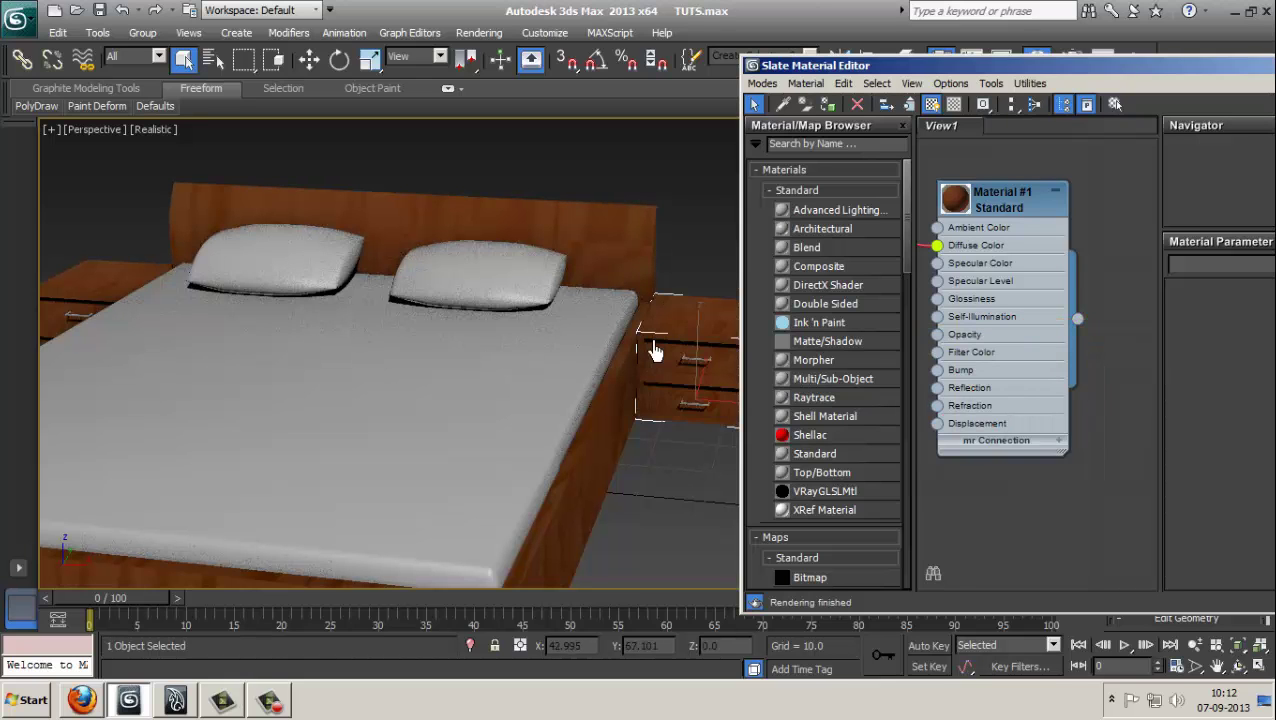
drag(1201, 83, 706, 90)
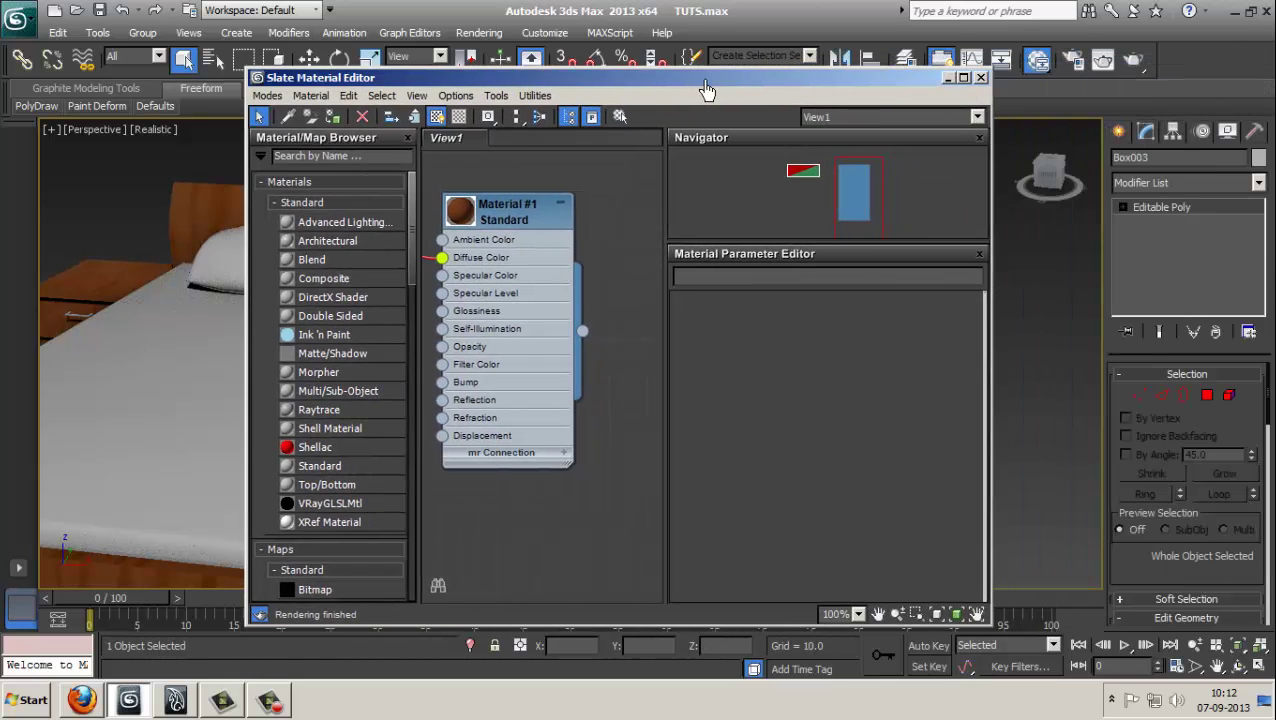
click(947, 79)
scroll(850, 336, up, 8)
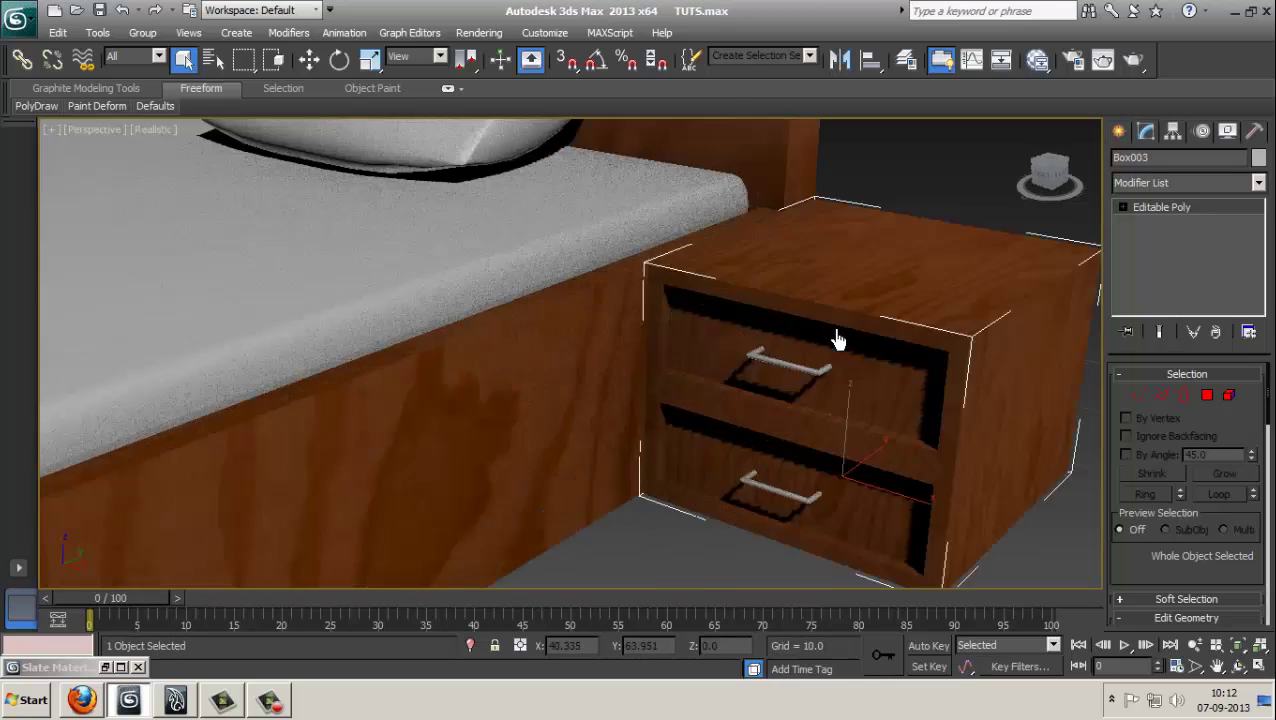
scroll(700, 320, down, 3)
- Add a UVW Map modifier with Box mapping to the right nightstand Box003
click(1168, 184)
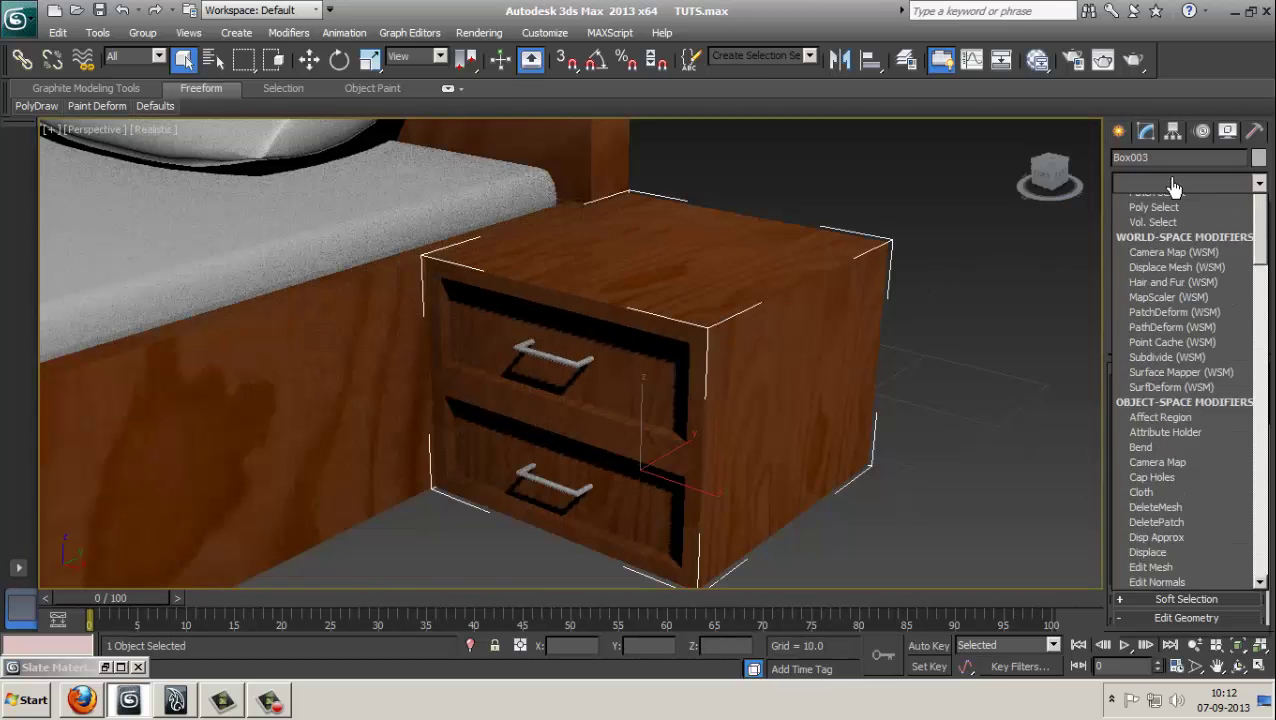
key(u)
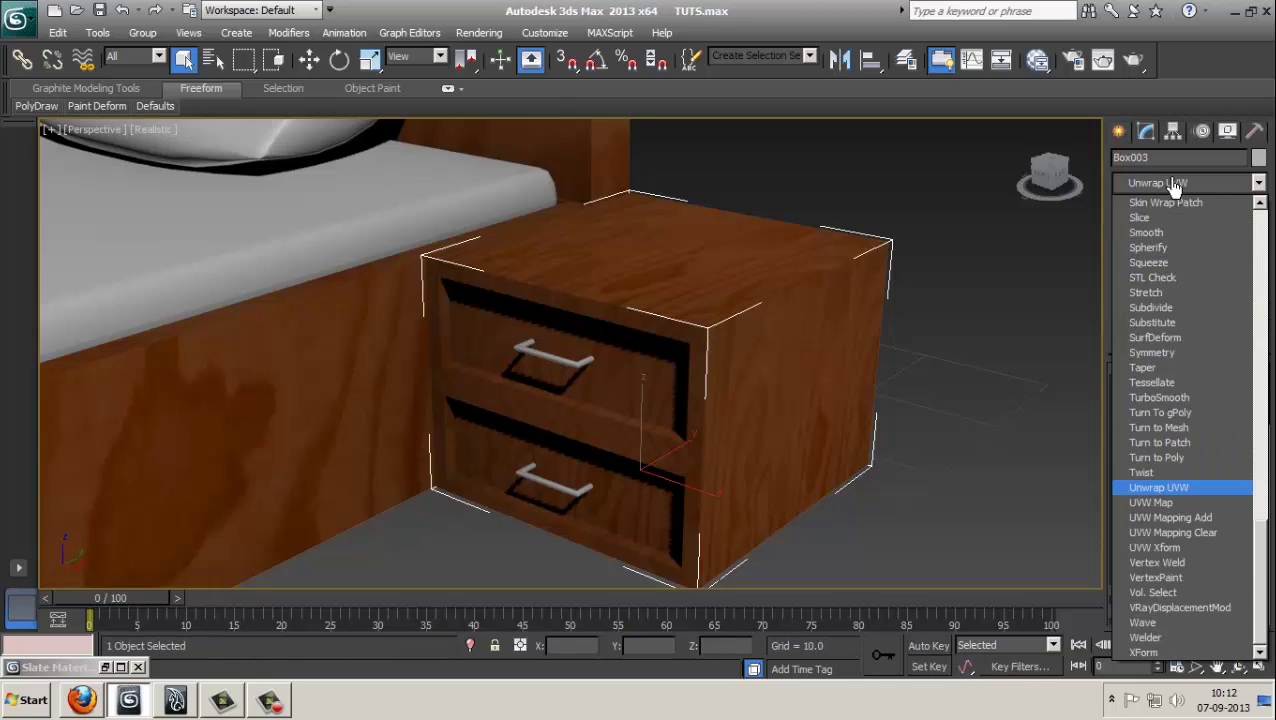
click(1160, 503)
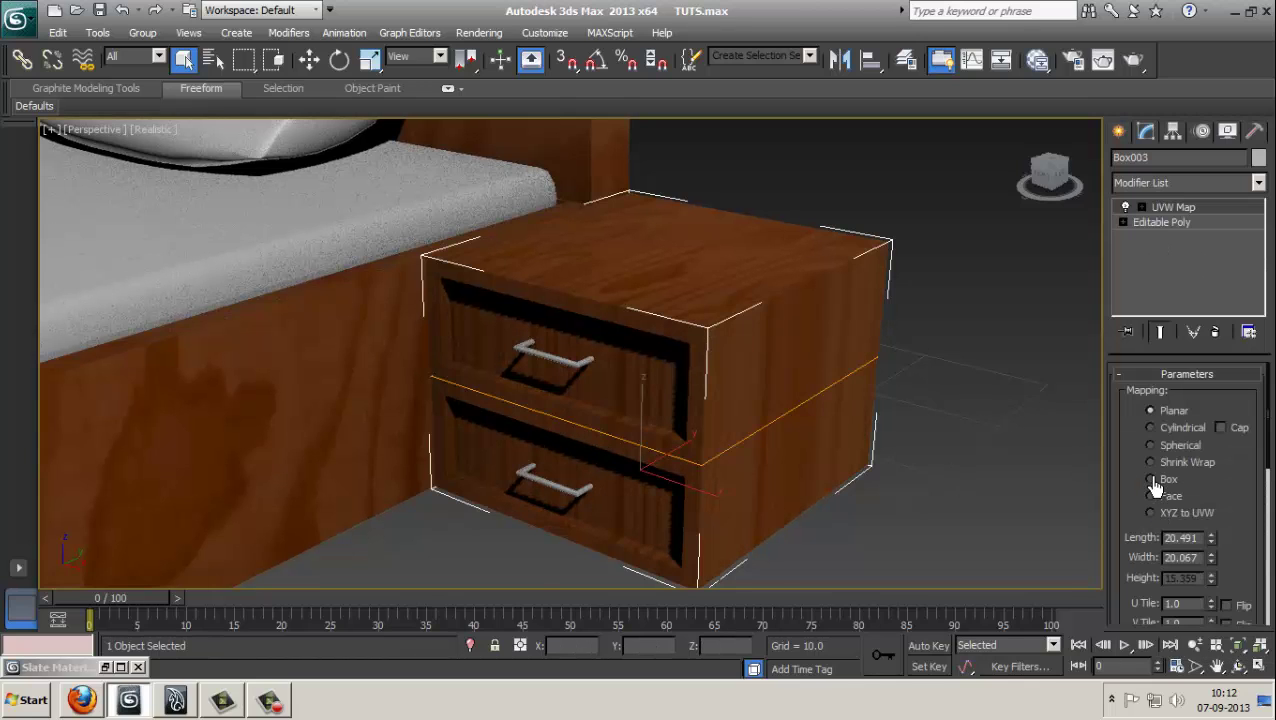
click(1155, 482)
- Zoom out to the whole bed and select the mattress
alt+middle_drag(648, 305, 725, 290)
scroll(741, 285, down, 6)
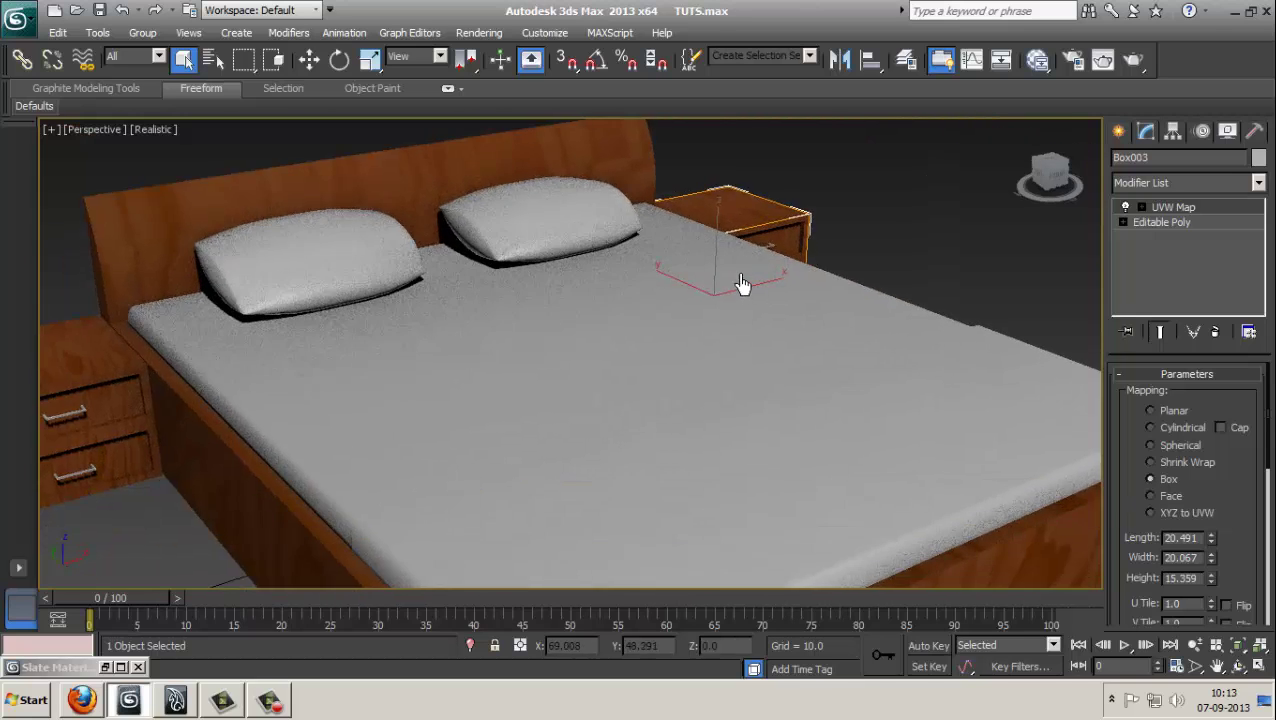
click(528, 325)
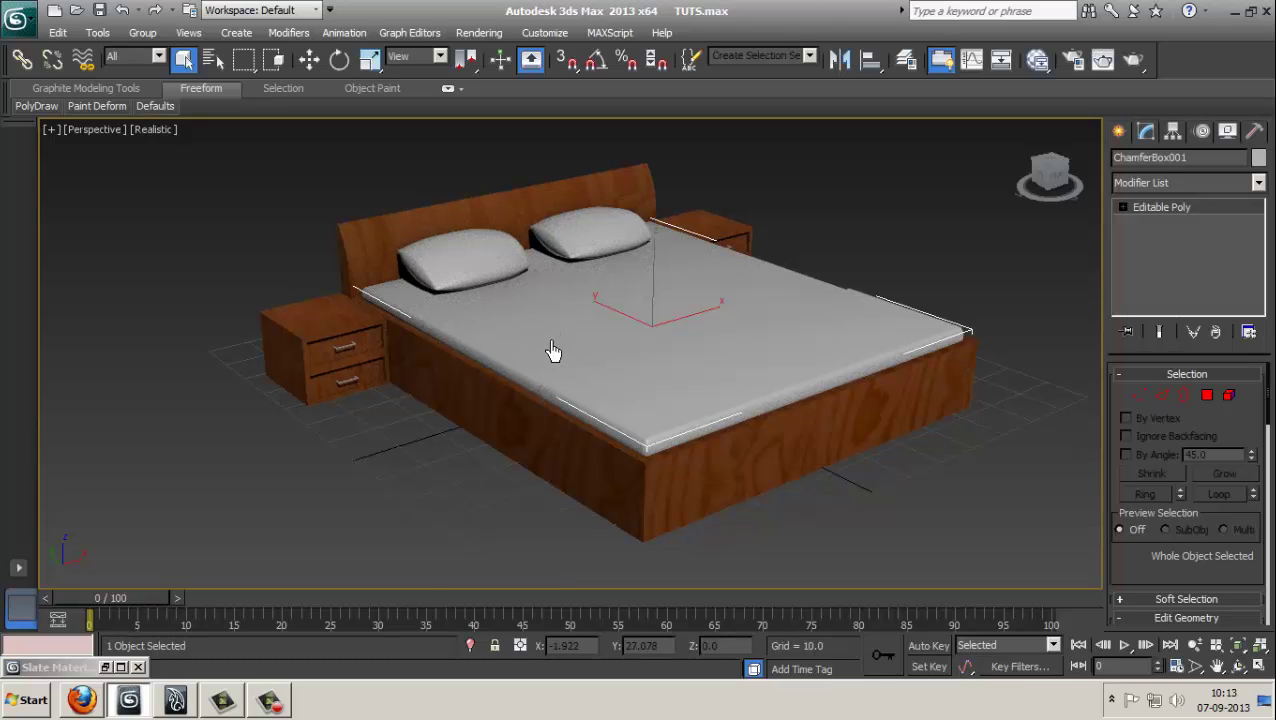
- Create a second Standard material, Material #2, in the widened Slate Material Editor
click(1037, 60)
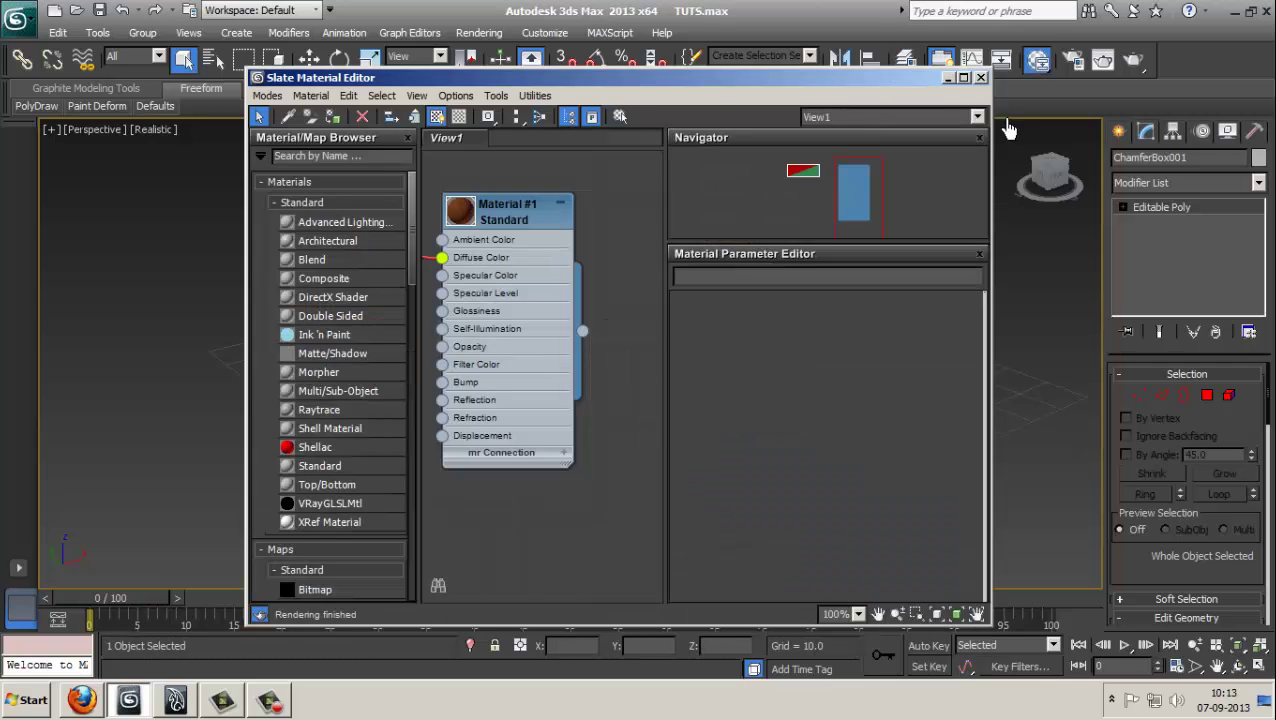
drag(993, 145, 1270, 145)
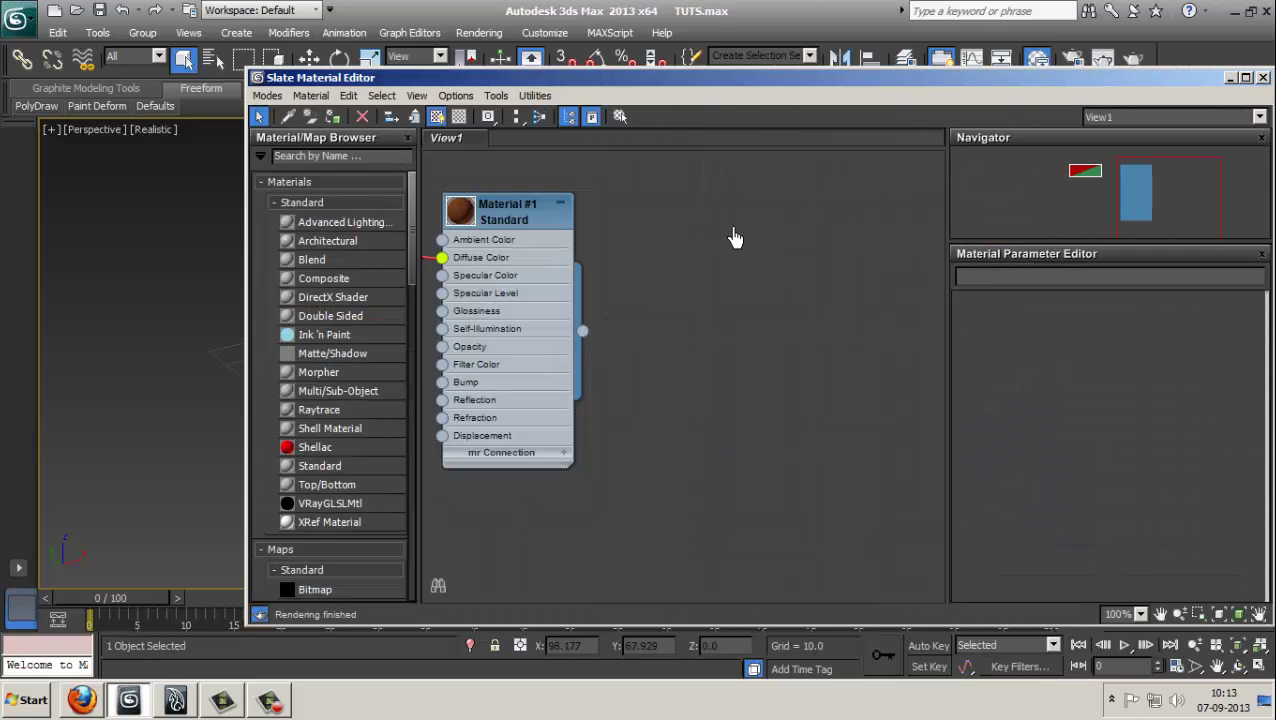
right_click(727, 221)
mouse_move(775, 233)
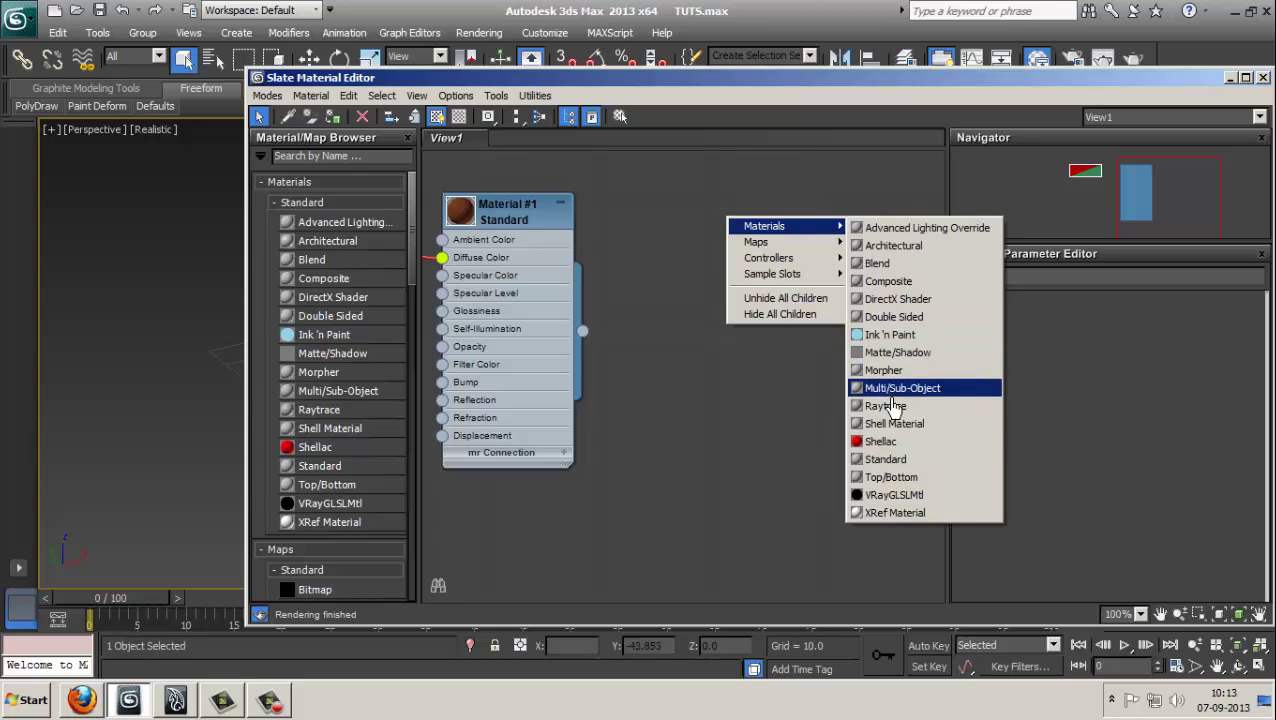
click(885, 460)
drag(667, 268, 655, 295)
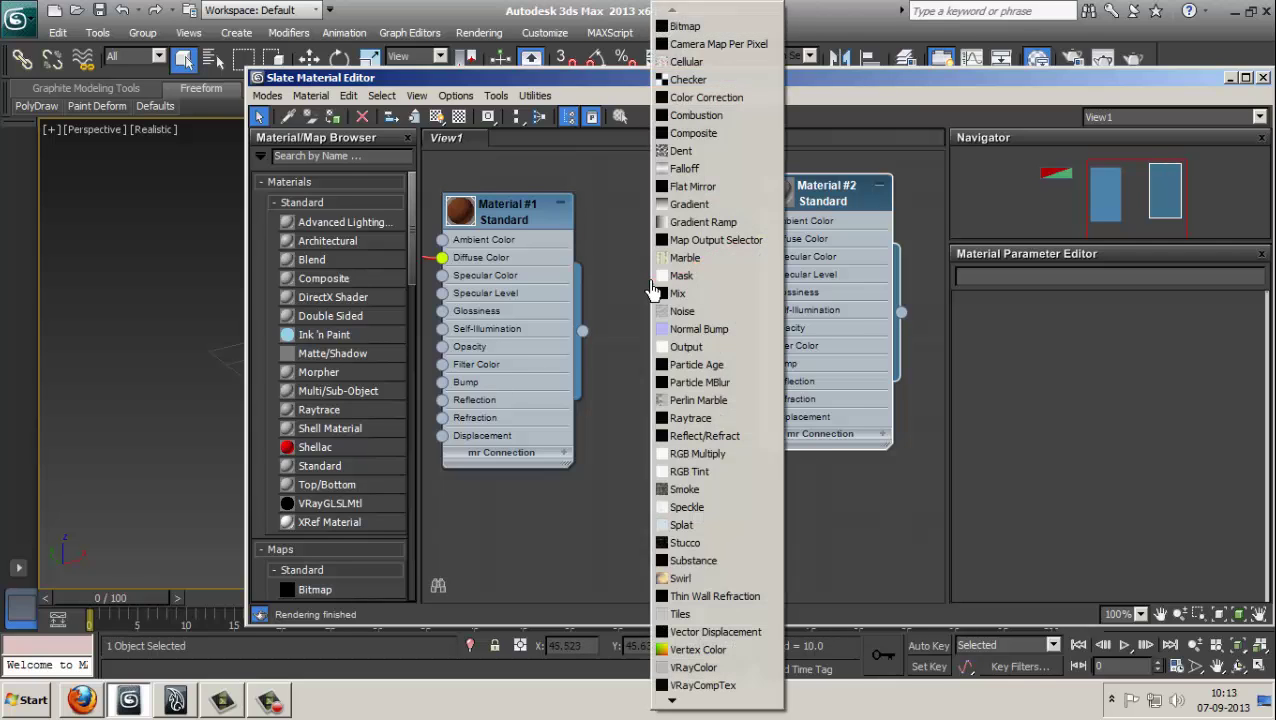
click(688, 26)
scroll(550, 155, down, 4)
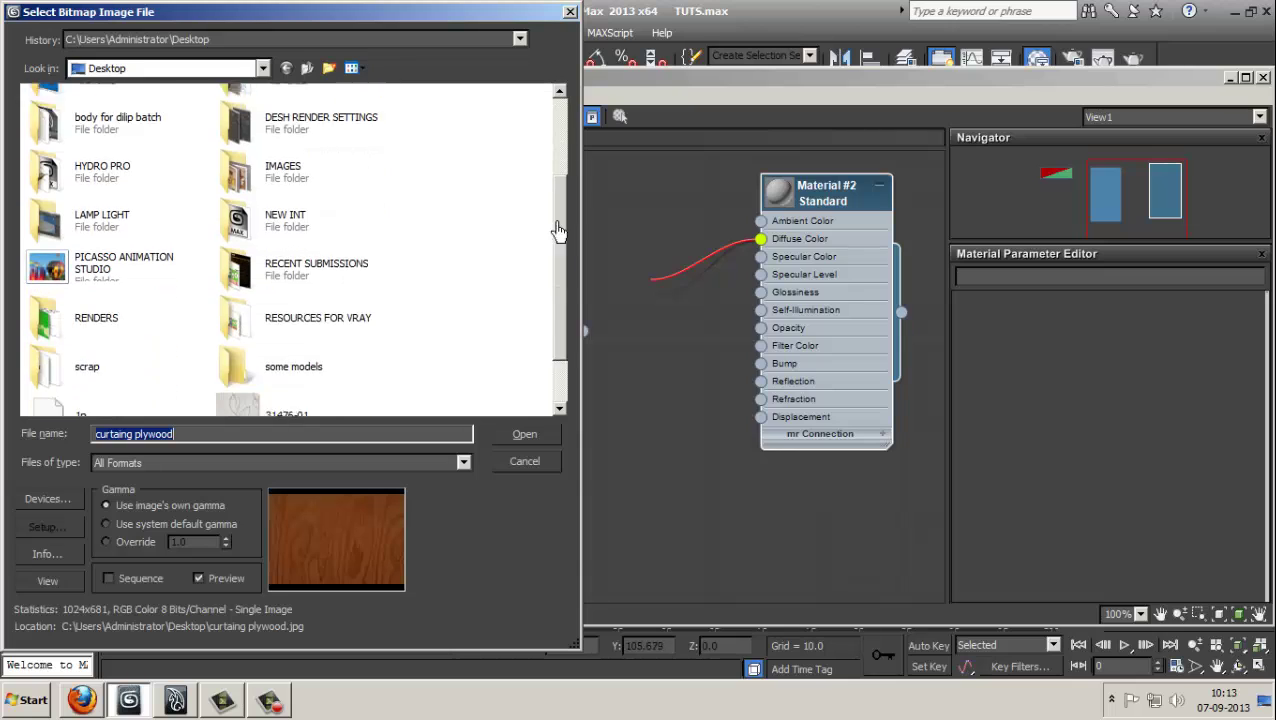
click(92, 393)
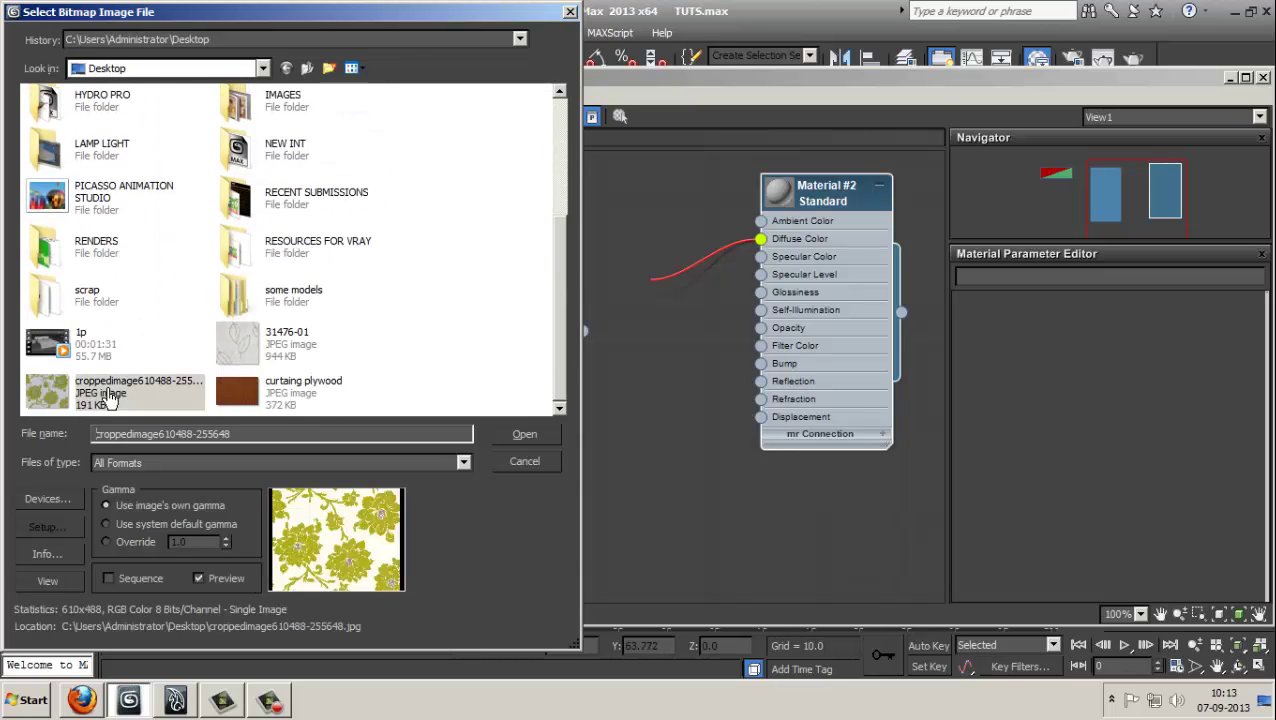
click(524, 434)
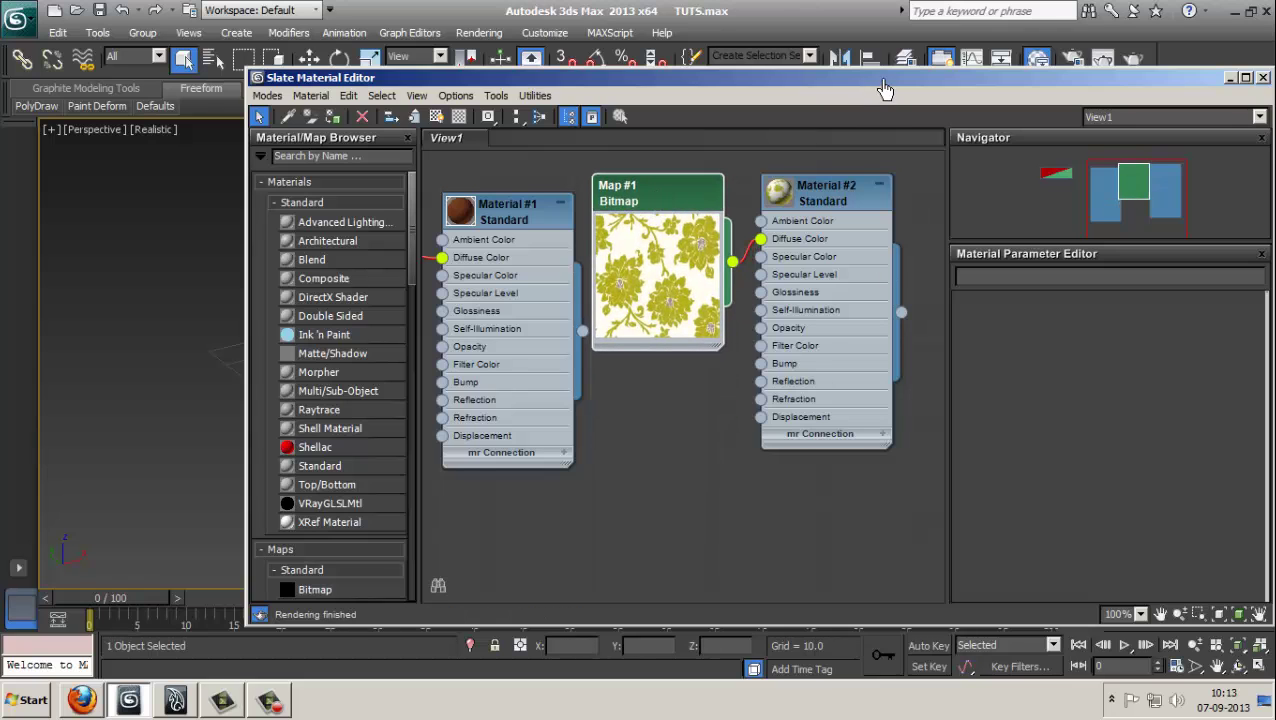
drag(885, 86, 621, 292)
drag(638, 513, 688, 266)
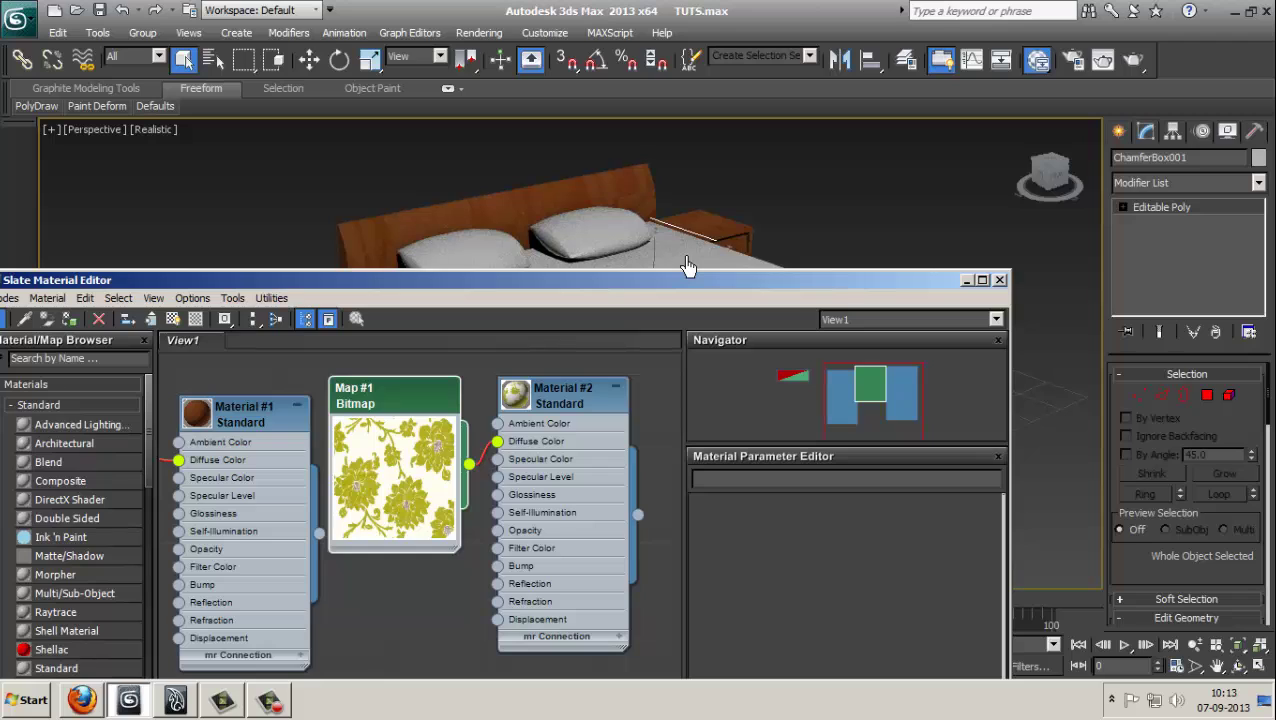
- Display Material #2's green floral pattern on the mattress in the viewport and minimize the Slate editor
click(173, 318)
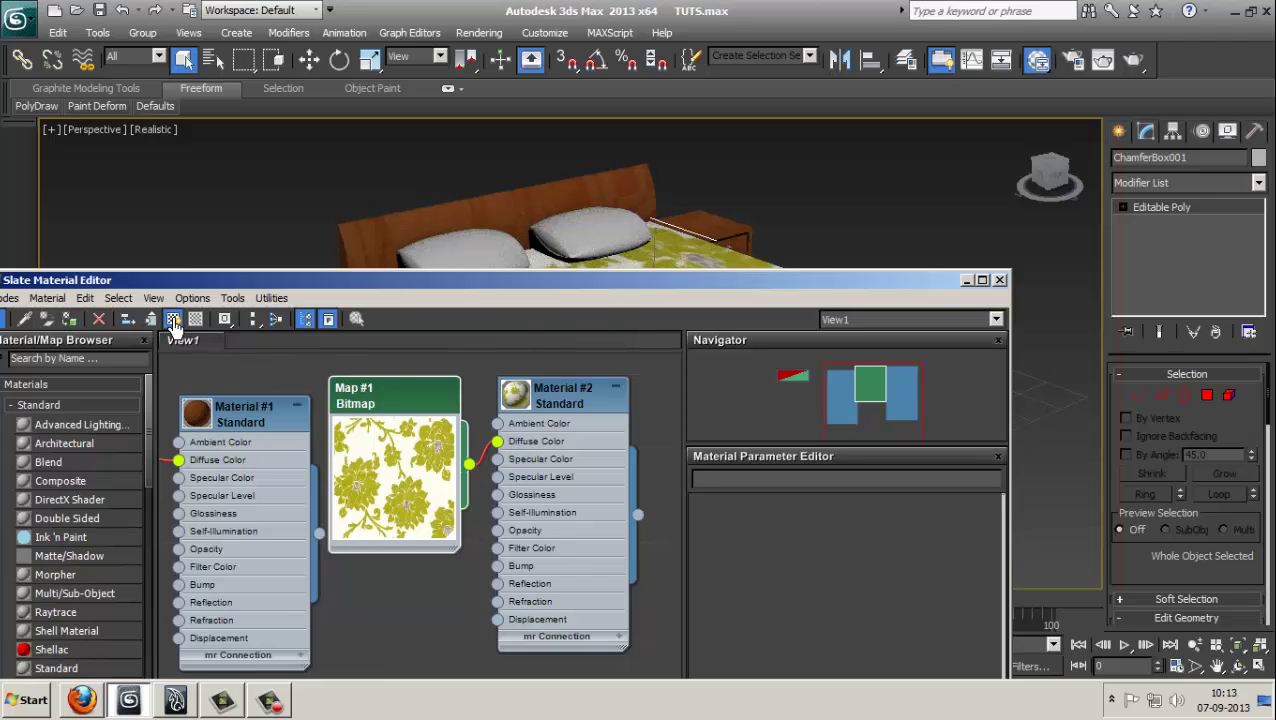
click(965, 281)
alt+middle_drag(817, 296, 885, 280)
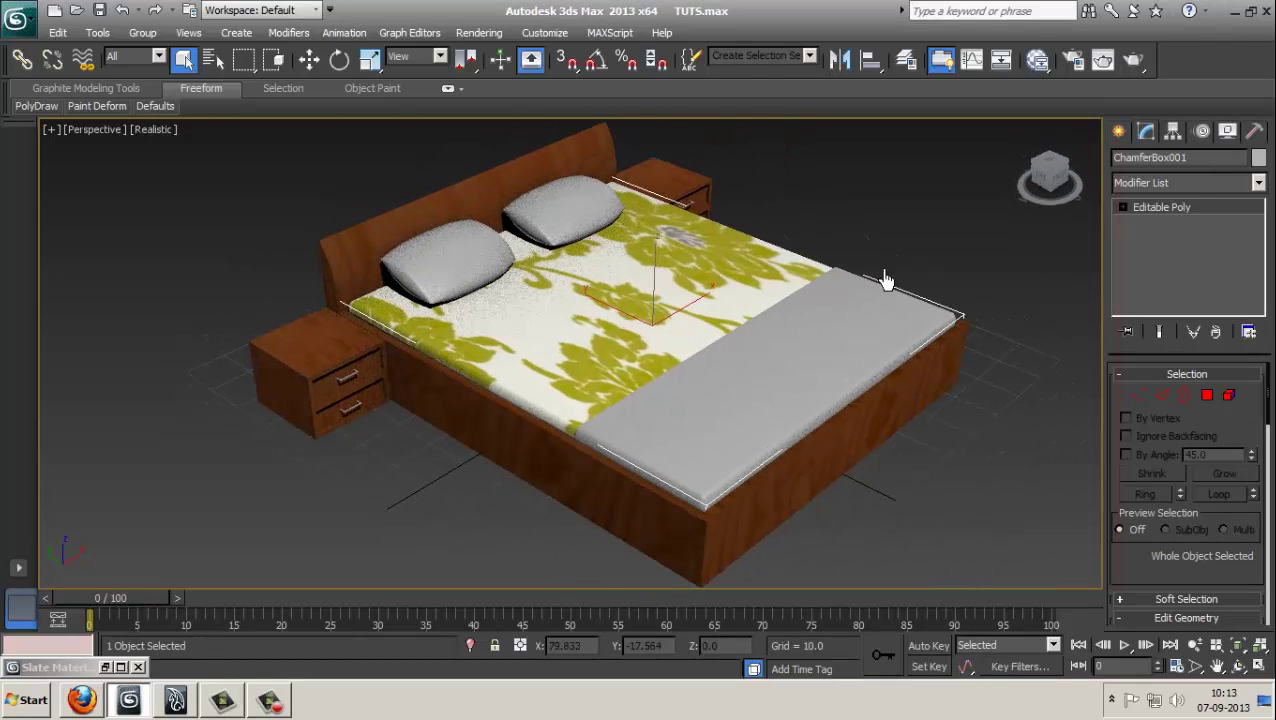
click(1201, 183)
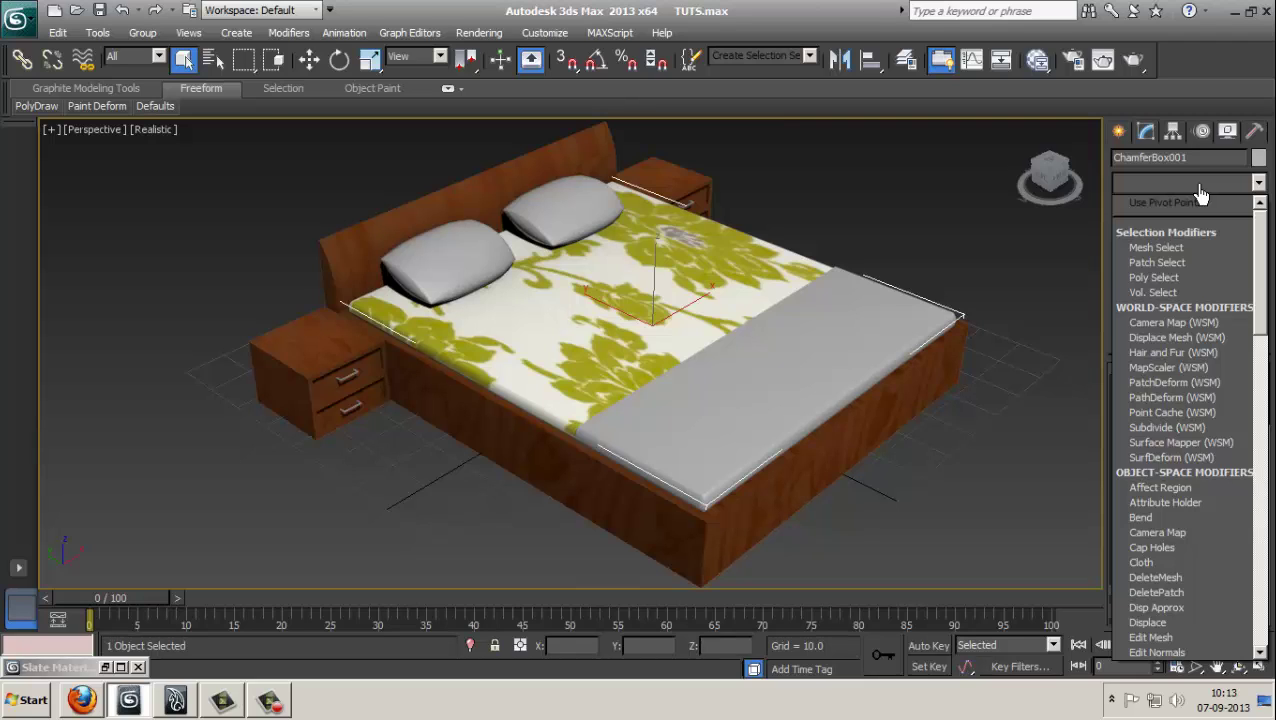
- Add a UVW Map modifier to mattress ChamferBox001 and set its mapping to Box
key(u)
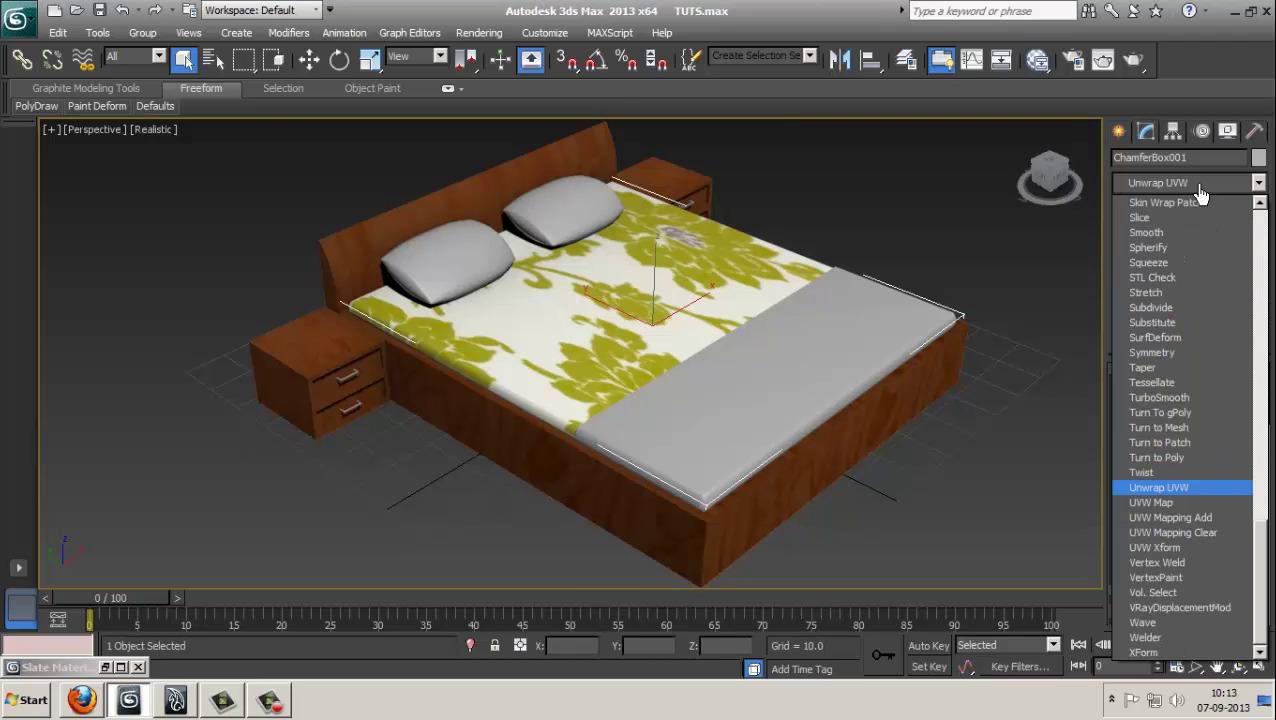
click(1163, 503)
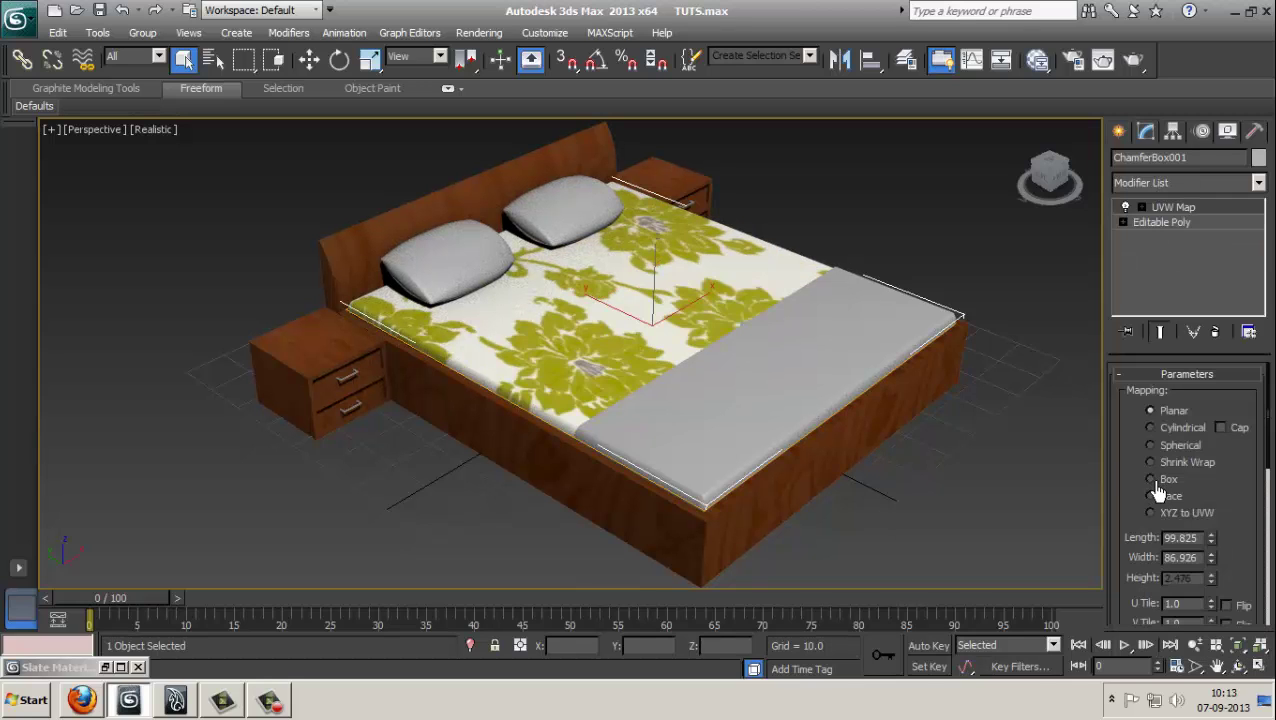
click(1153, 480)
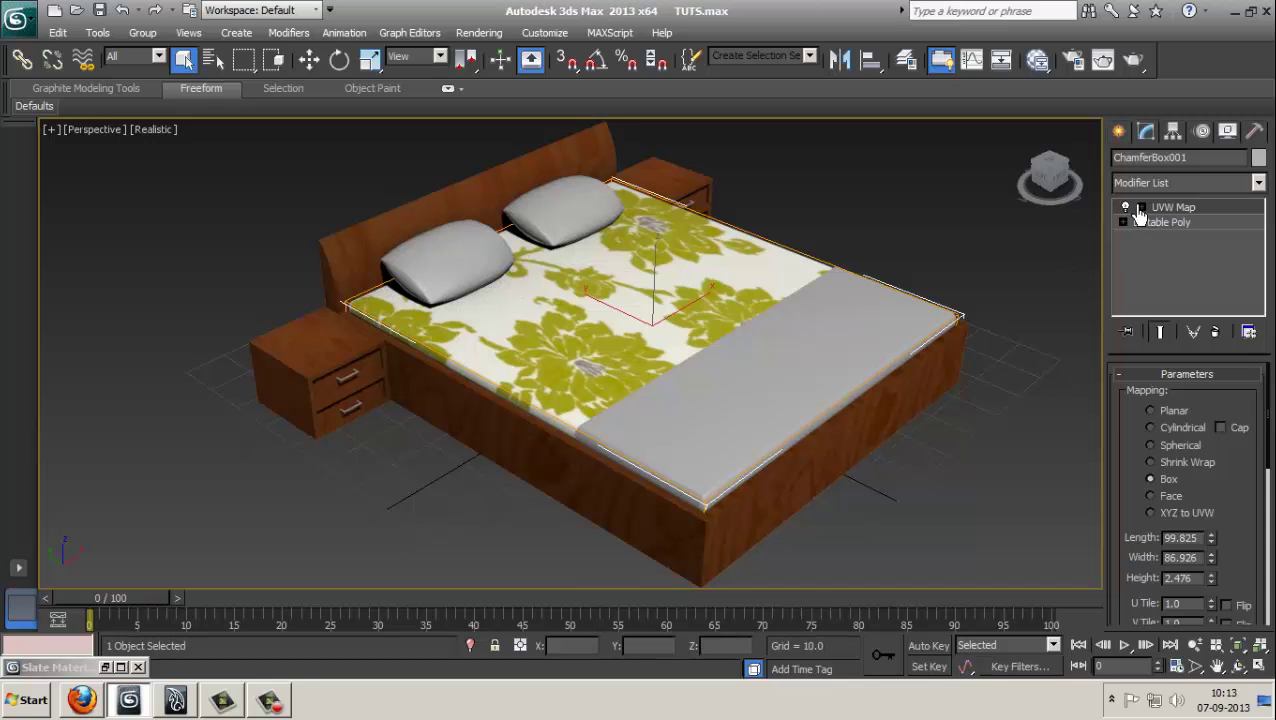
alt+middle_drag(692, 325, 725, 330)
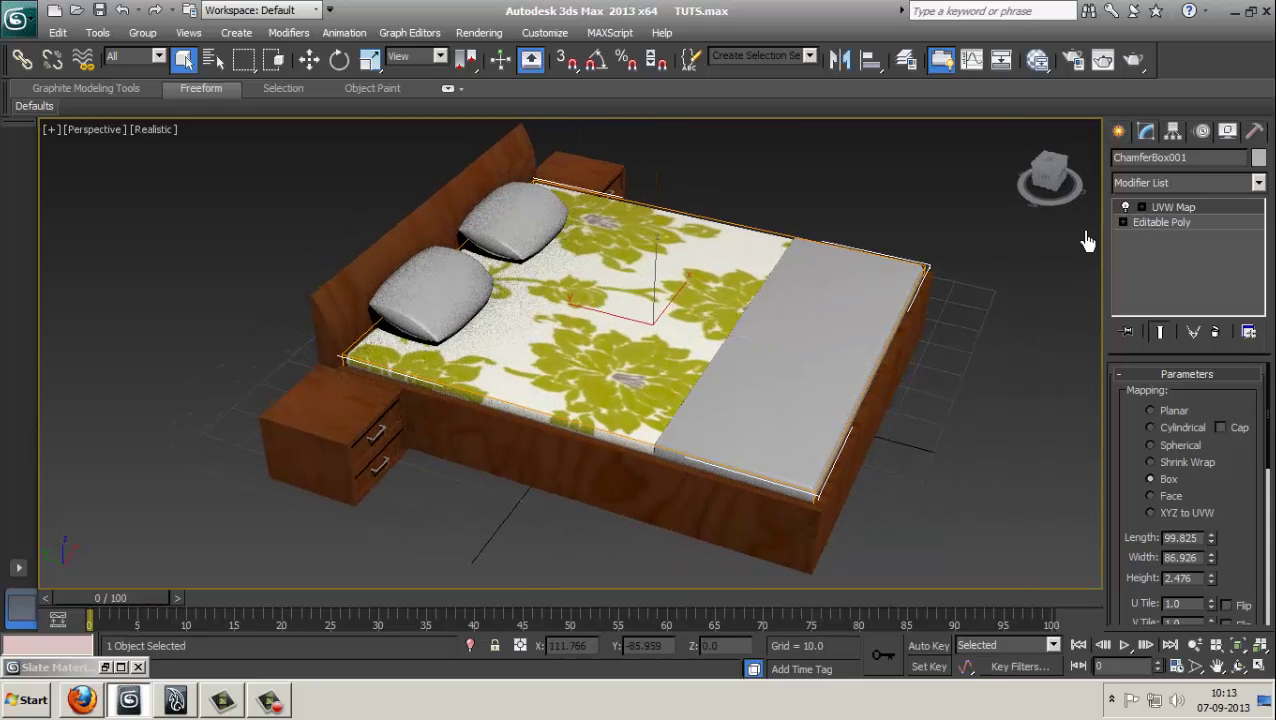
- Rotate the UVW Map gizmo about -90° on Z and scale it non-uniformly
click(1142, 208)
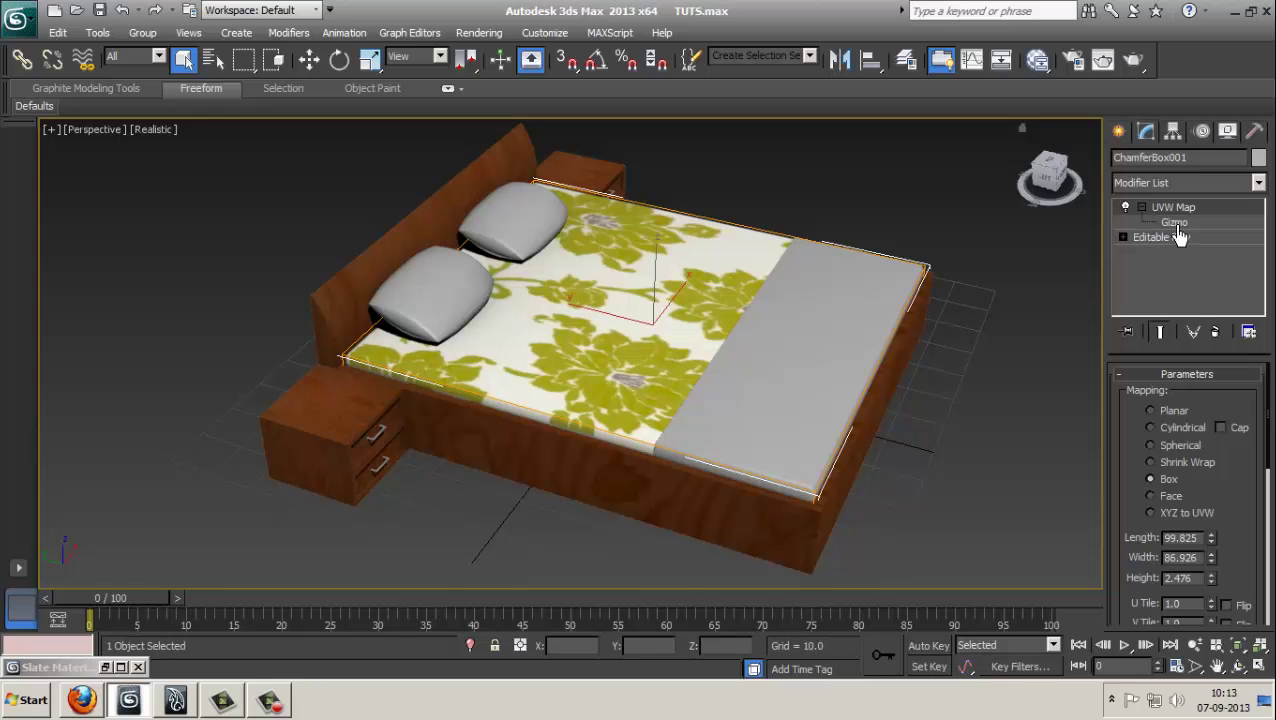
click(1175, 222)
alt+middle_drag(826, 285, 832, 296)
key(e)
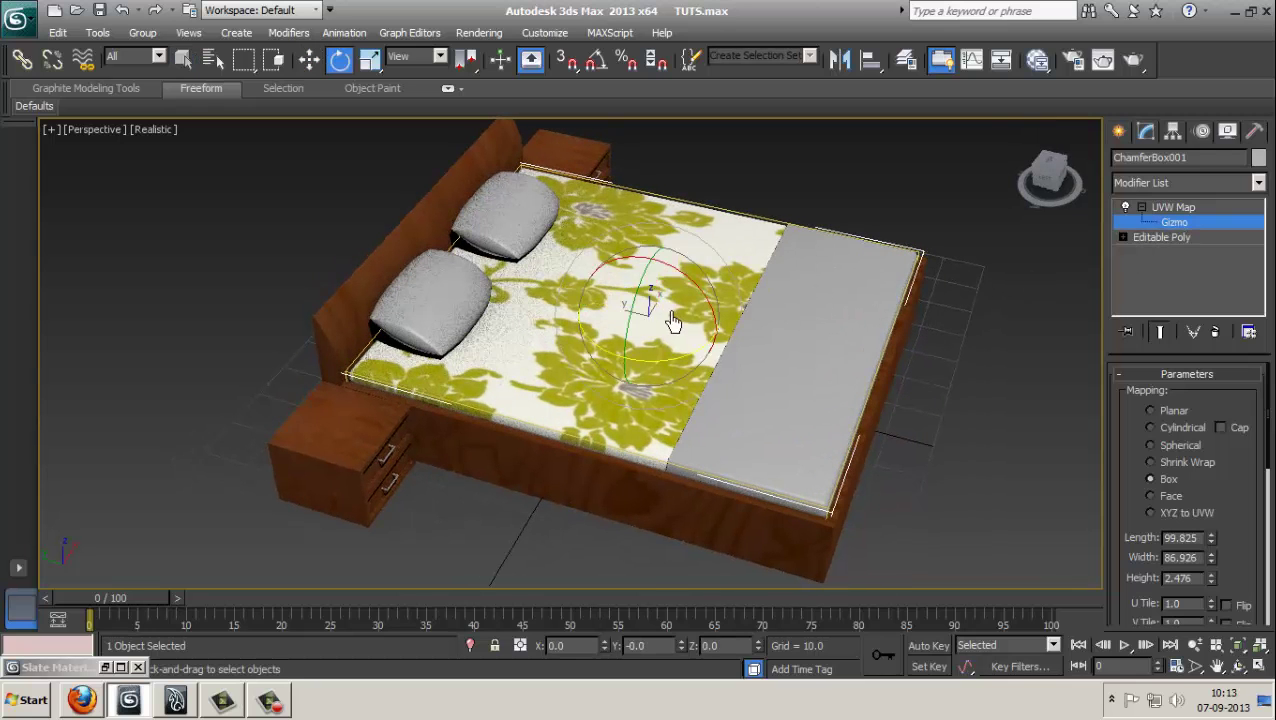
drag(664, 367, 486, 341)
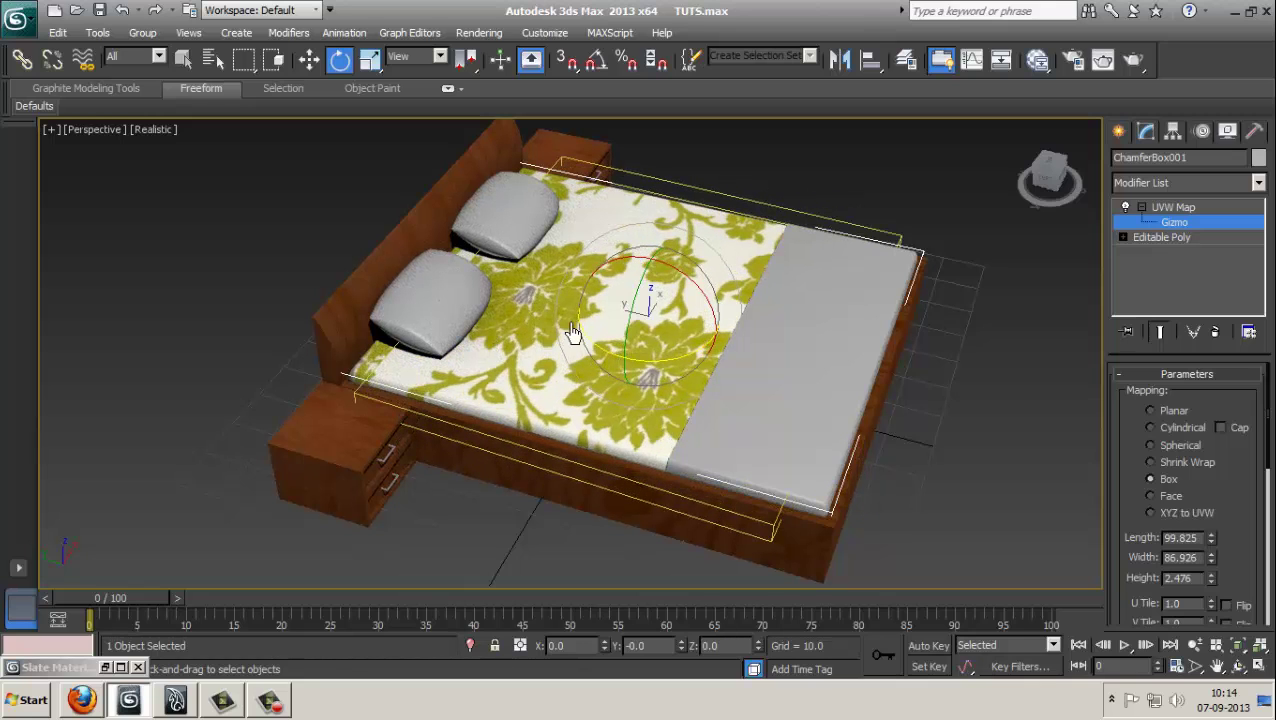
key(r)
drag(738, 350, 755, 353)
alt+middle_drag(755, 353, 538, 336)
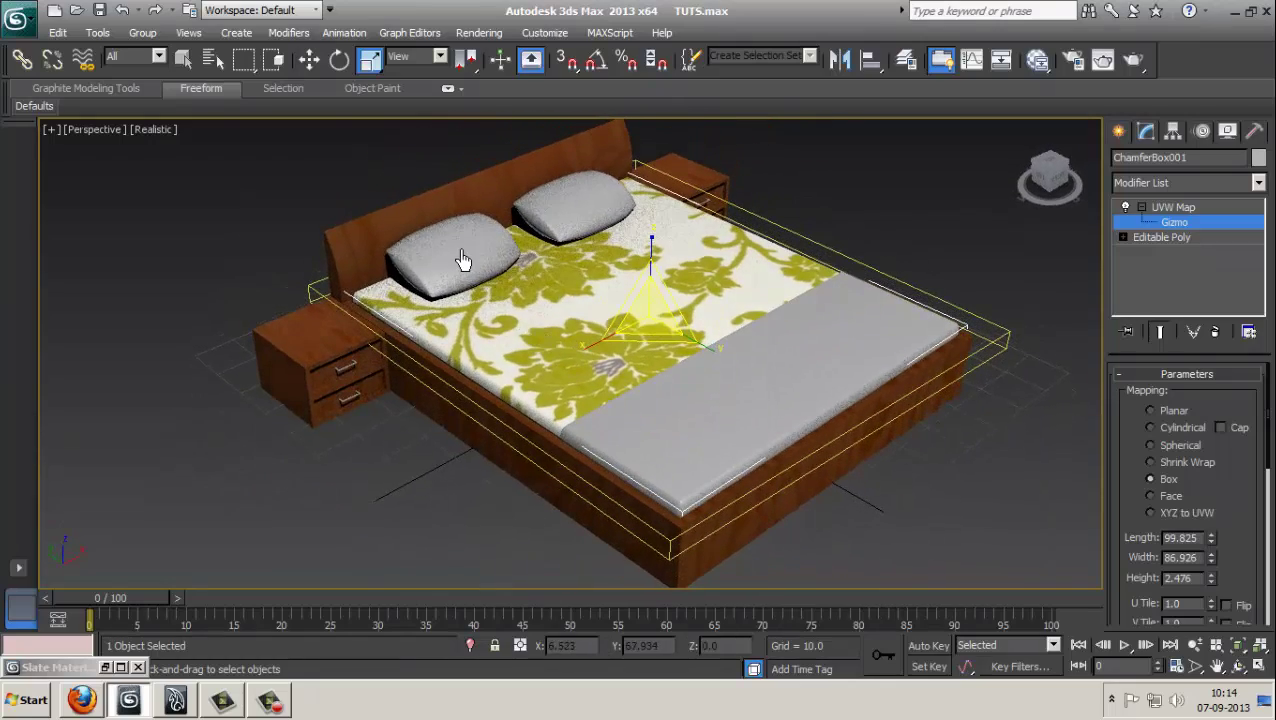
click(1160, 207)
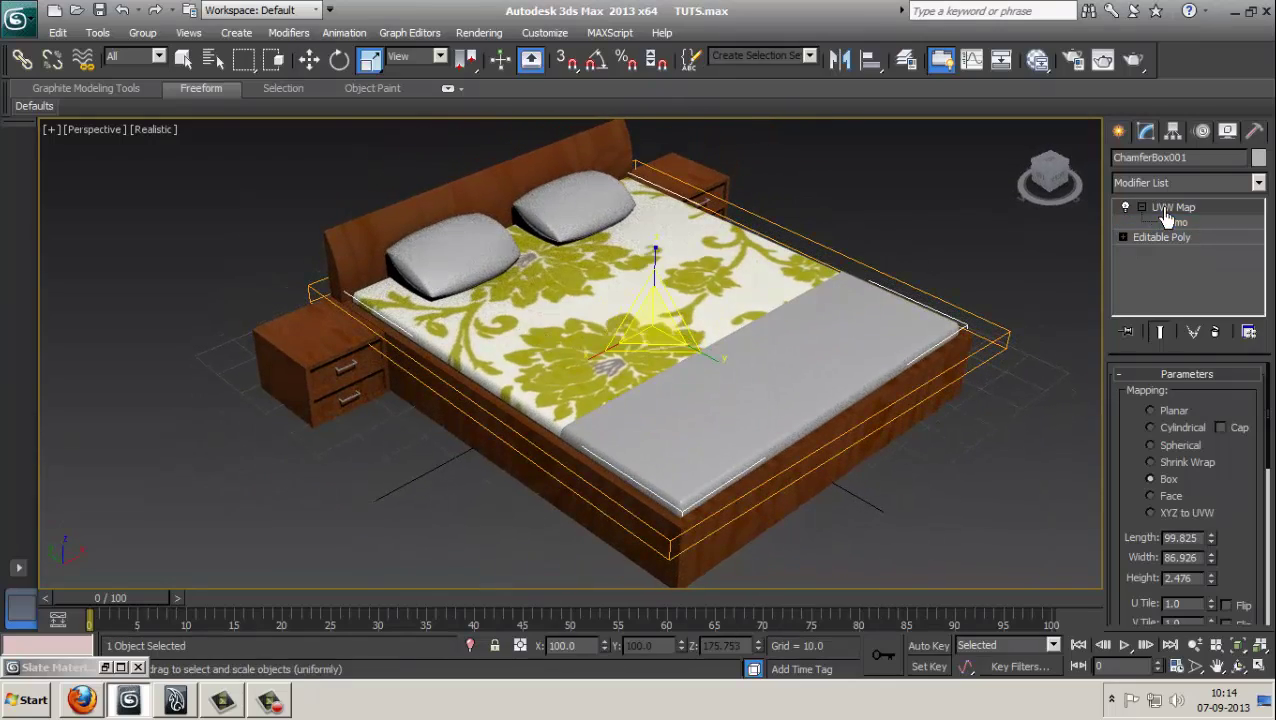
- Apply the floral Material #2 to both pillows from the Slate Material Editor
click(484, 271)
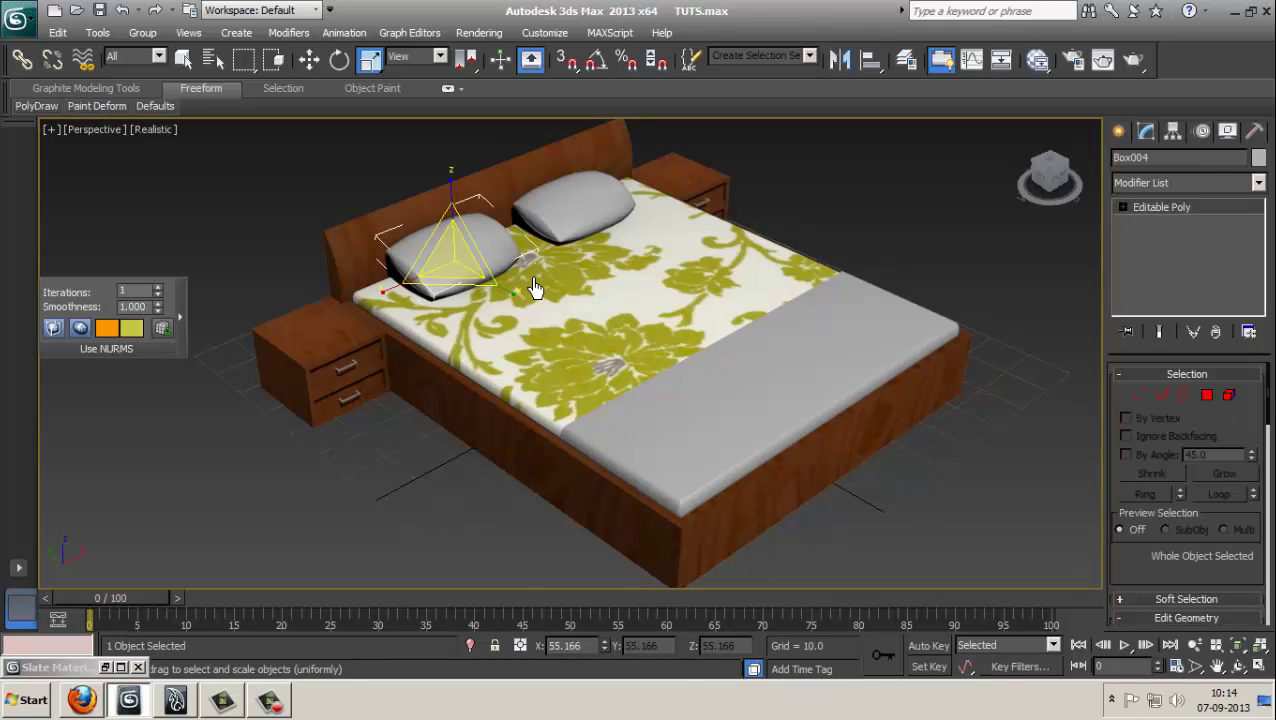
key(m)
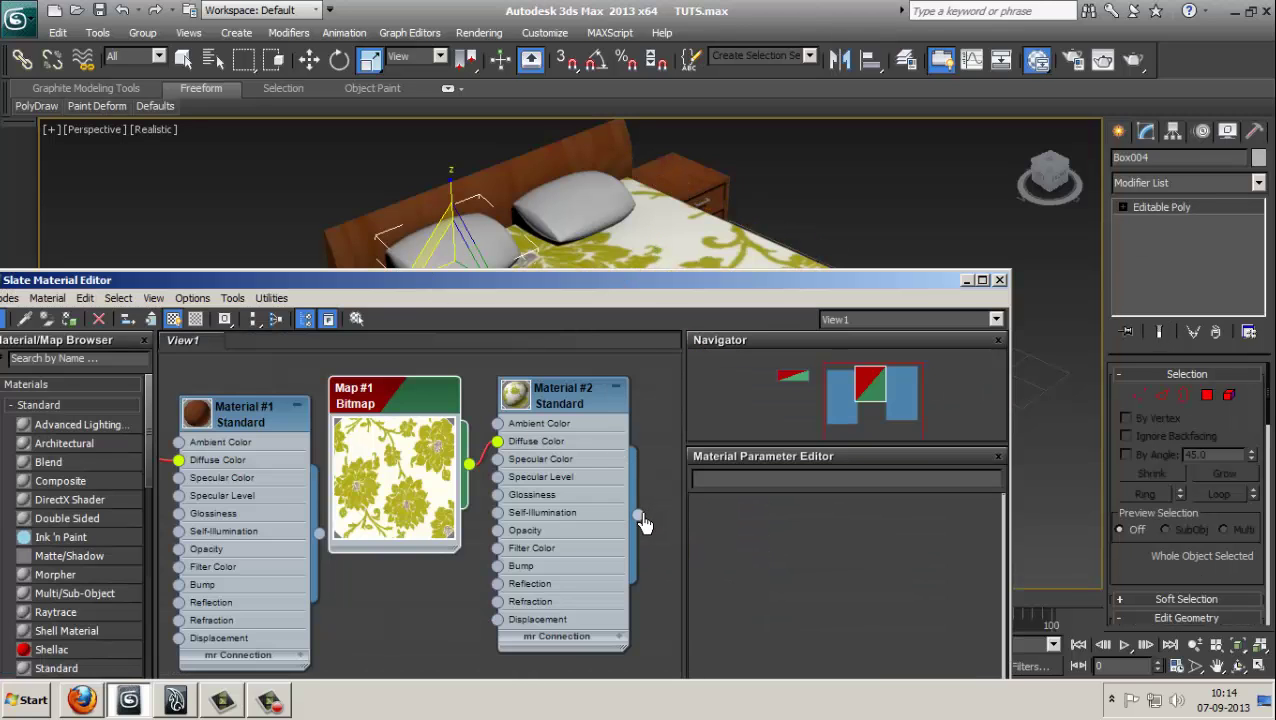
drag(639, 515, 480, 250)
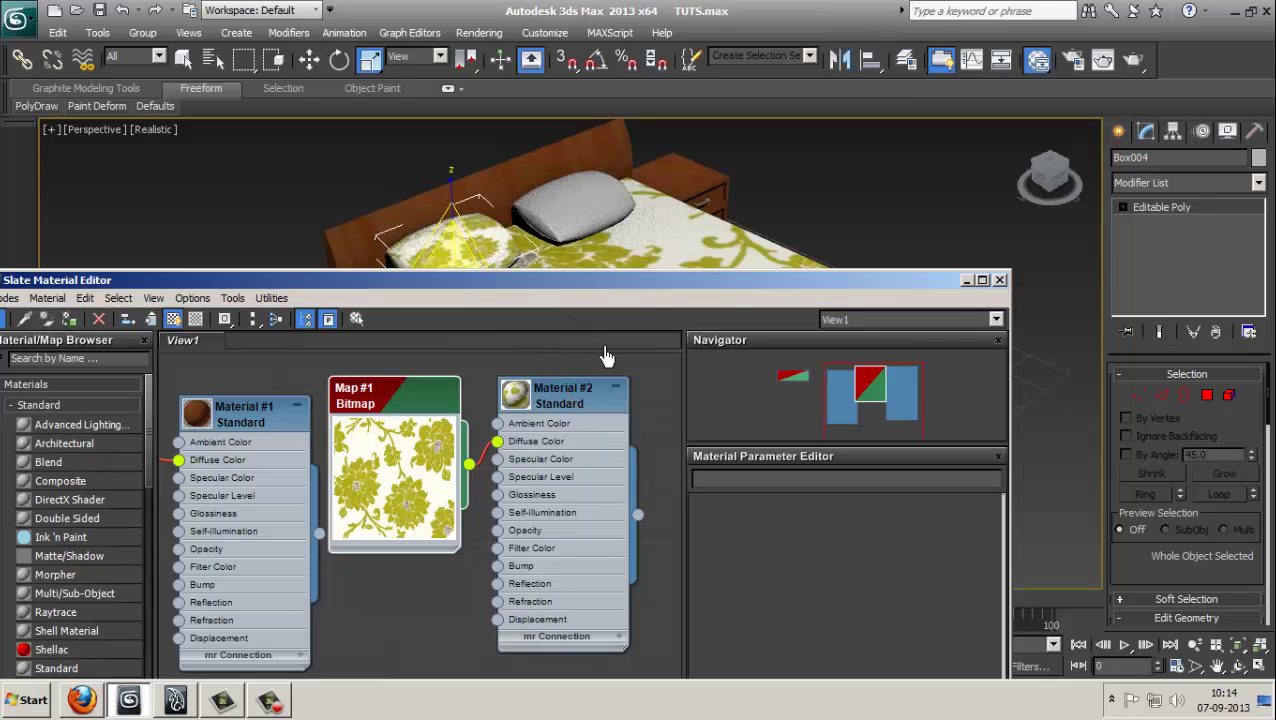
drag(637, 512, 562, 198)
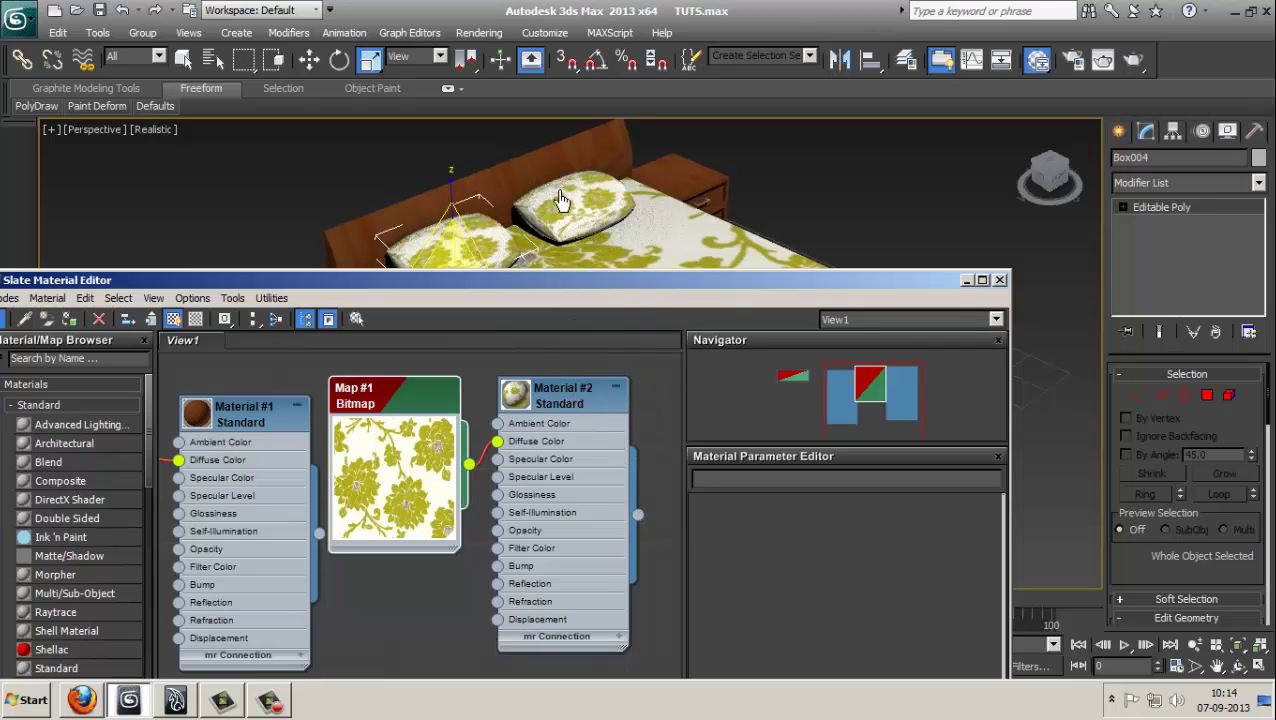
click(967, 280)
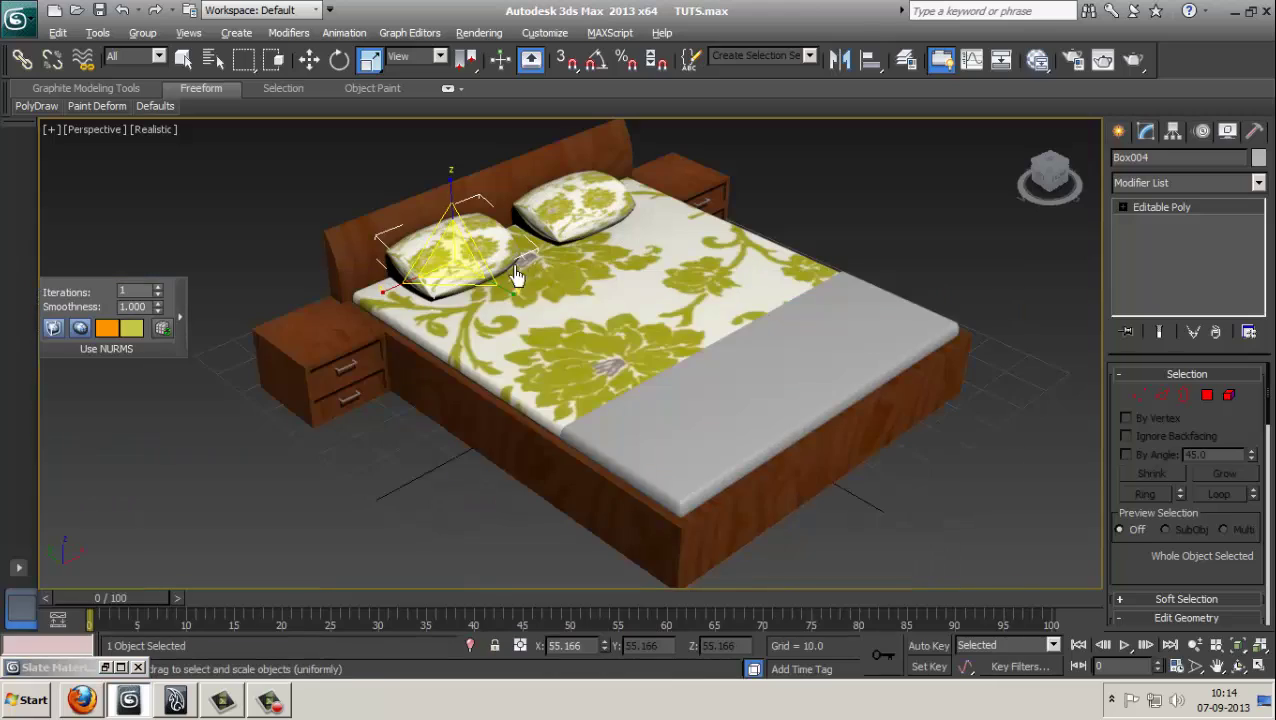
alt+middle_drag(540, 282, 548, 326)
scroll(612, 370, up, 10)
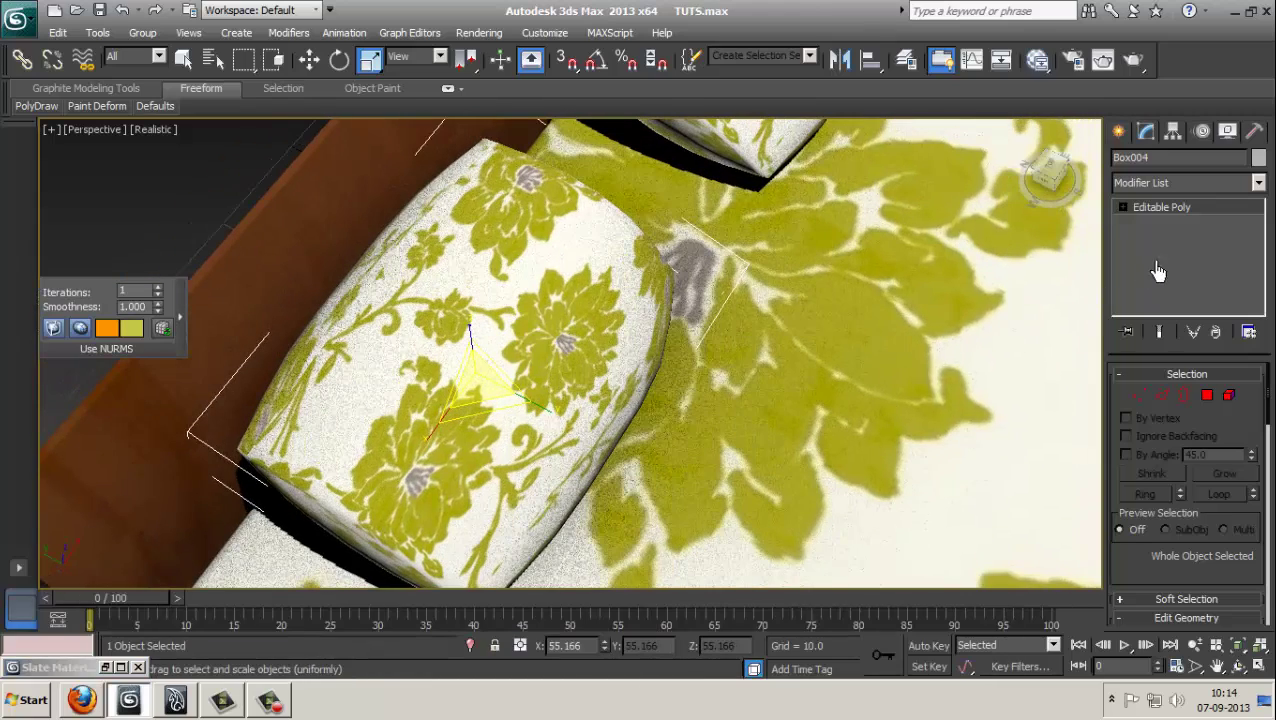
- Add a planar UVW Map modifier to each pillow, Box004 and Box005
click(1189, 183)
key(u)
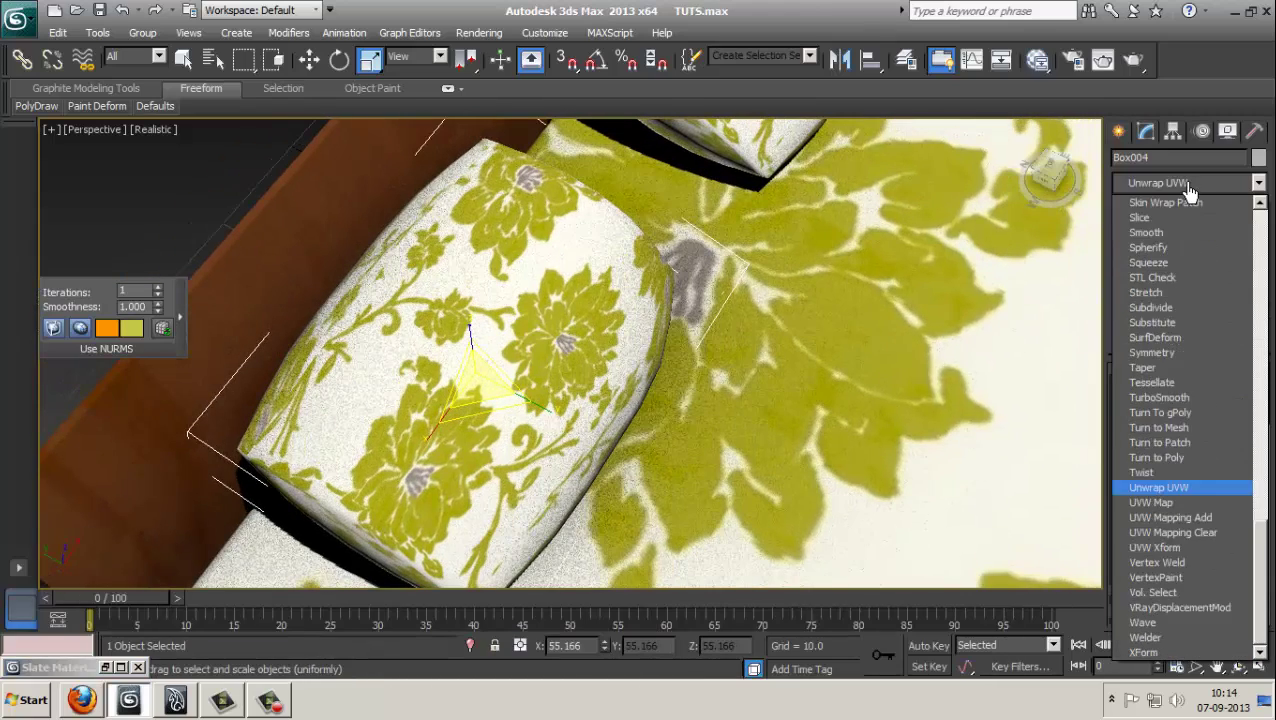
click(1150, 498)
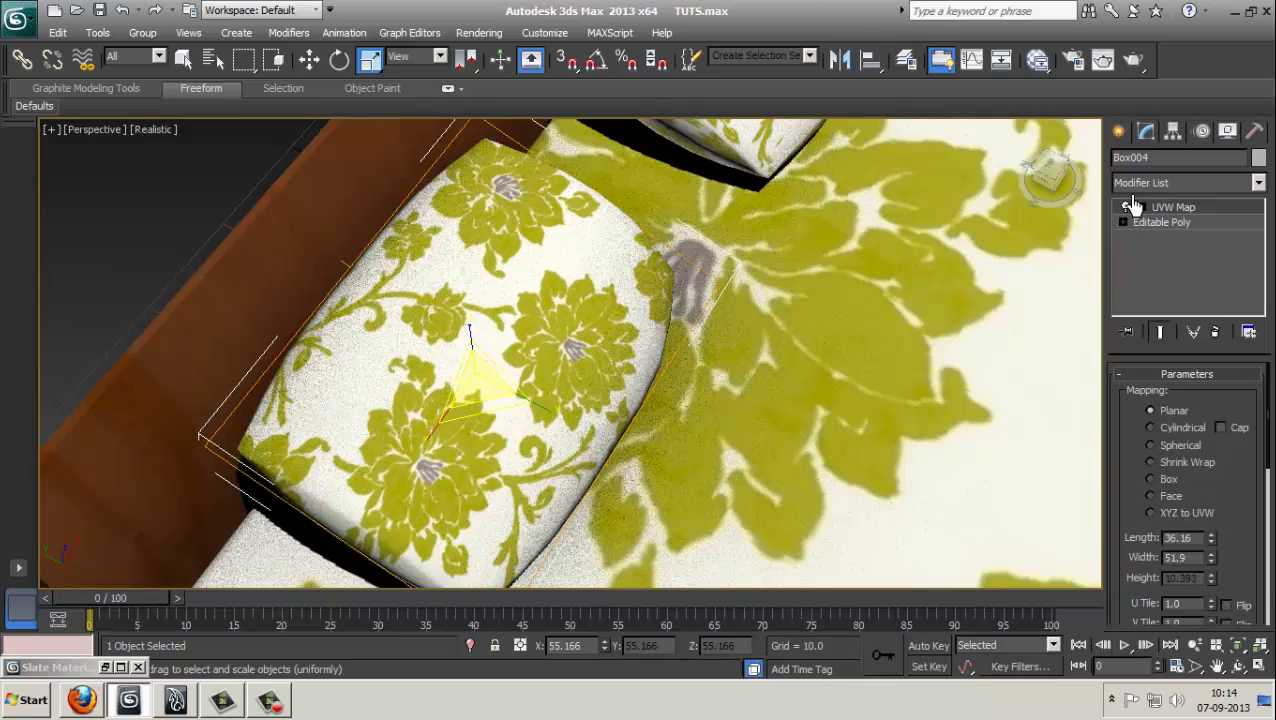
scroll(843, 296, down, 5)
alt+middle_drag(826, 276, 752, 350)
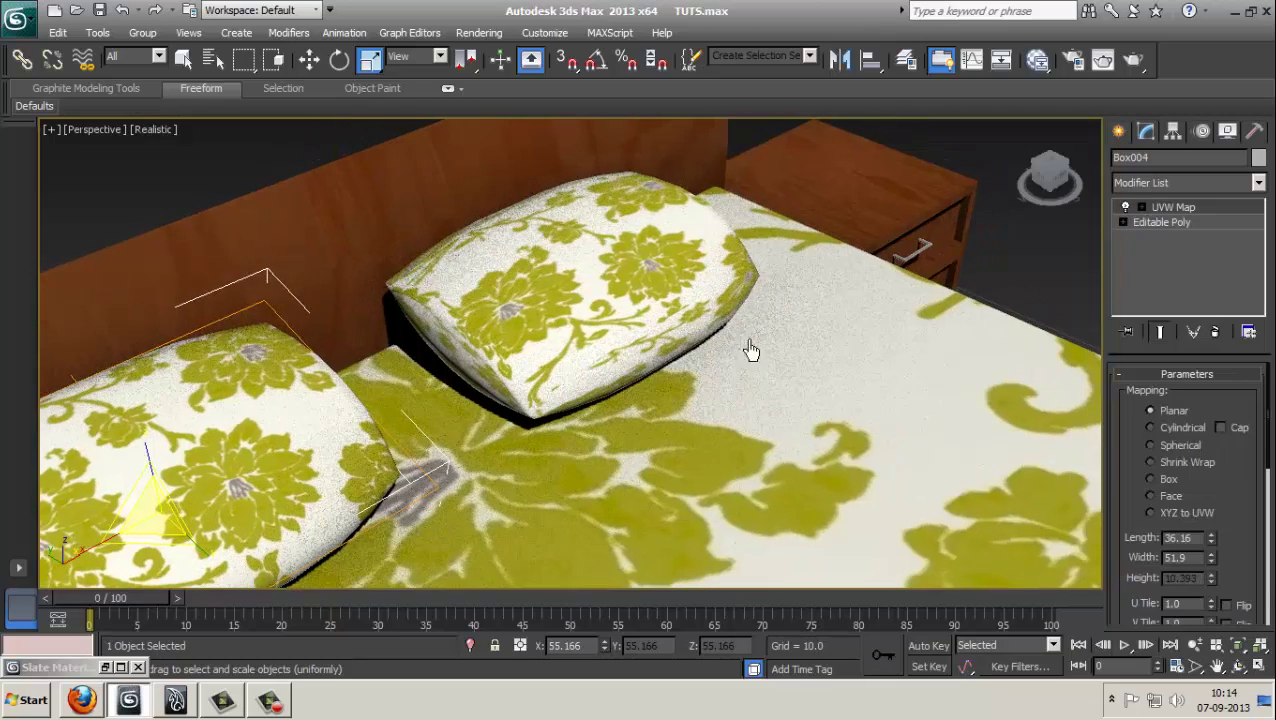
click(613, 288)
click(1187, 185)
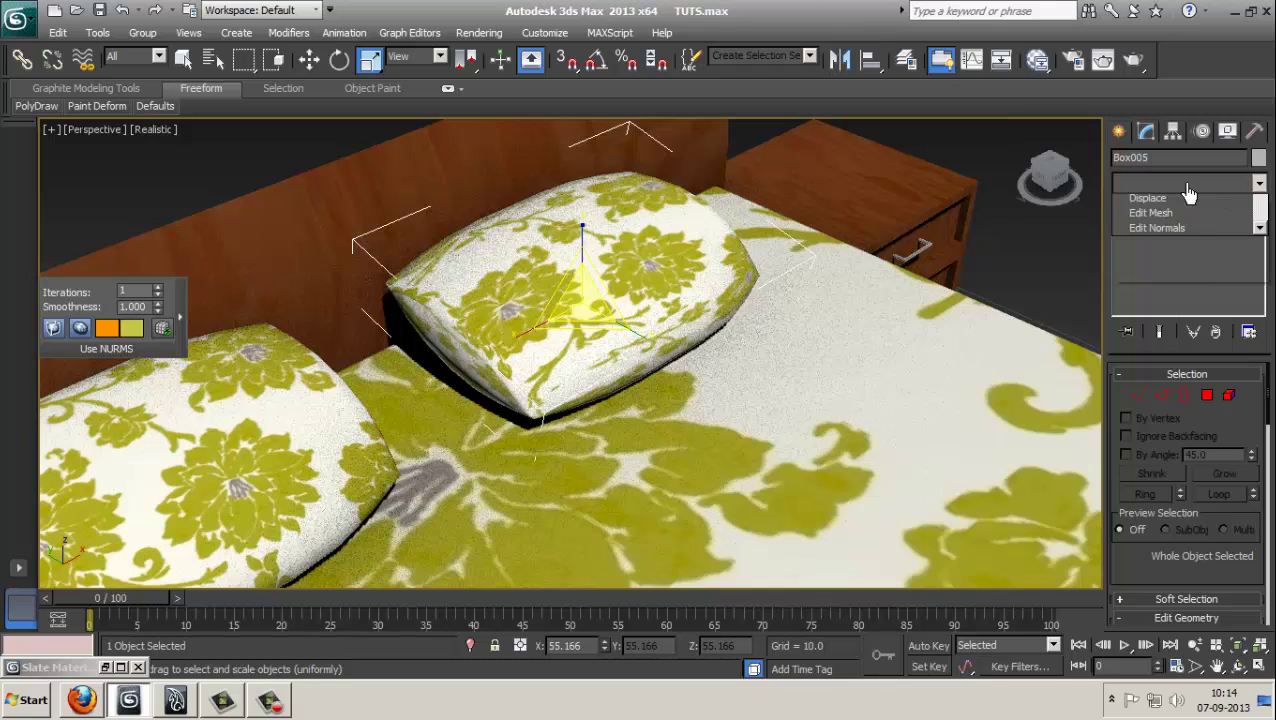
key(u)
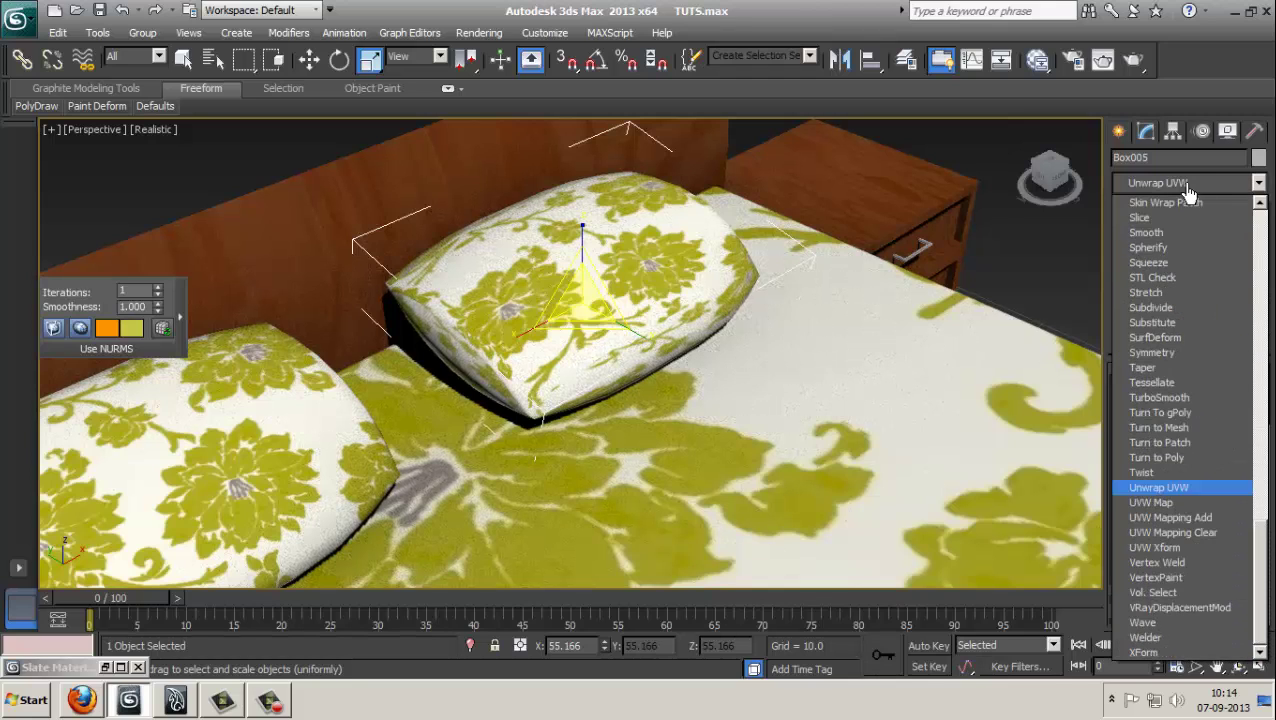
click(1152, 503)
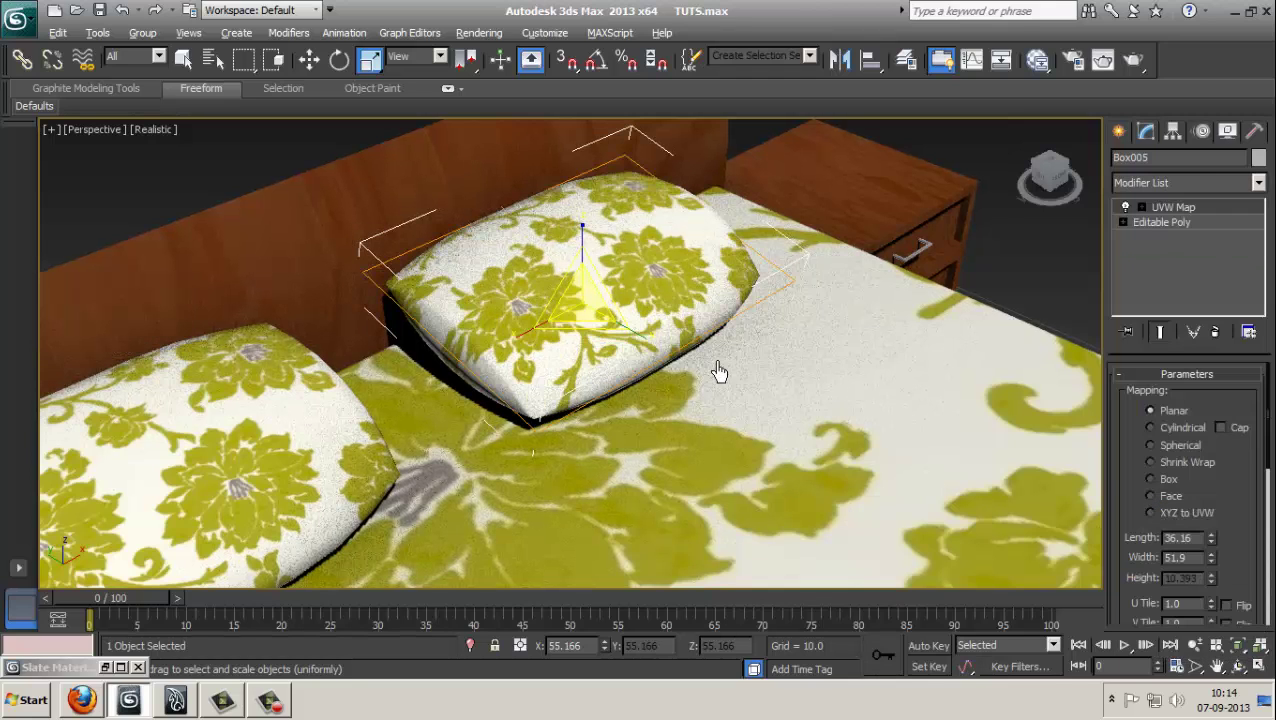
scroll(690, 358, down, 5)
alt+middle_drag(700, 322, 775, 316)
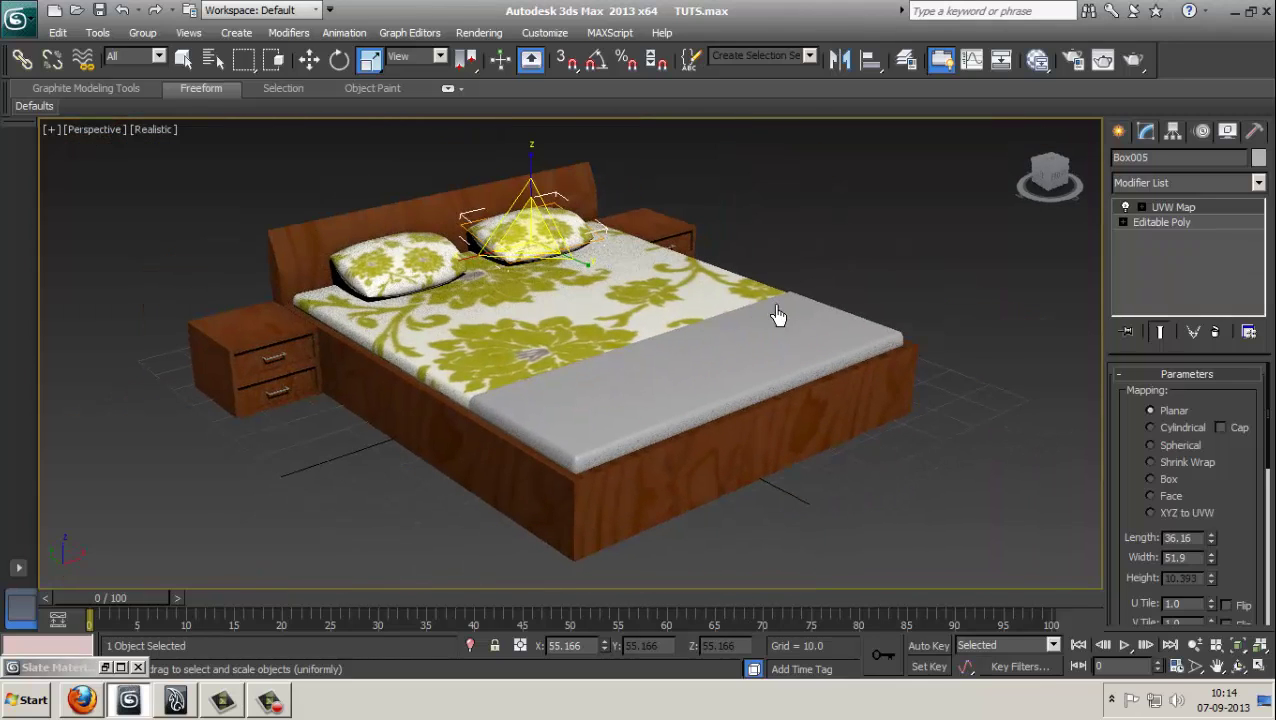
click(748, 385)
- Create a new Standard material, Material #3, in the full-screen Slate Material Editor
alt+middle_drag(751, 366, 744, 368)
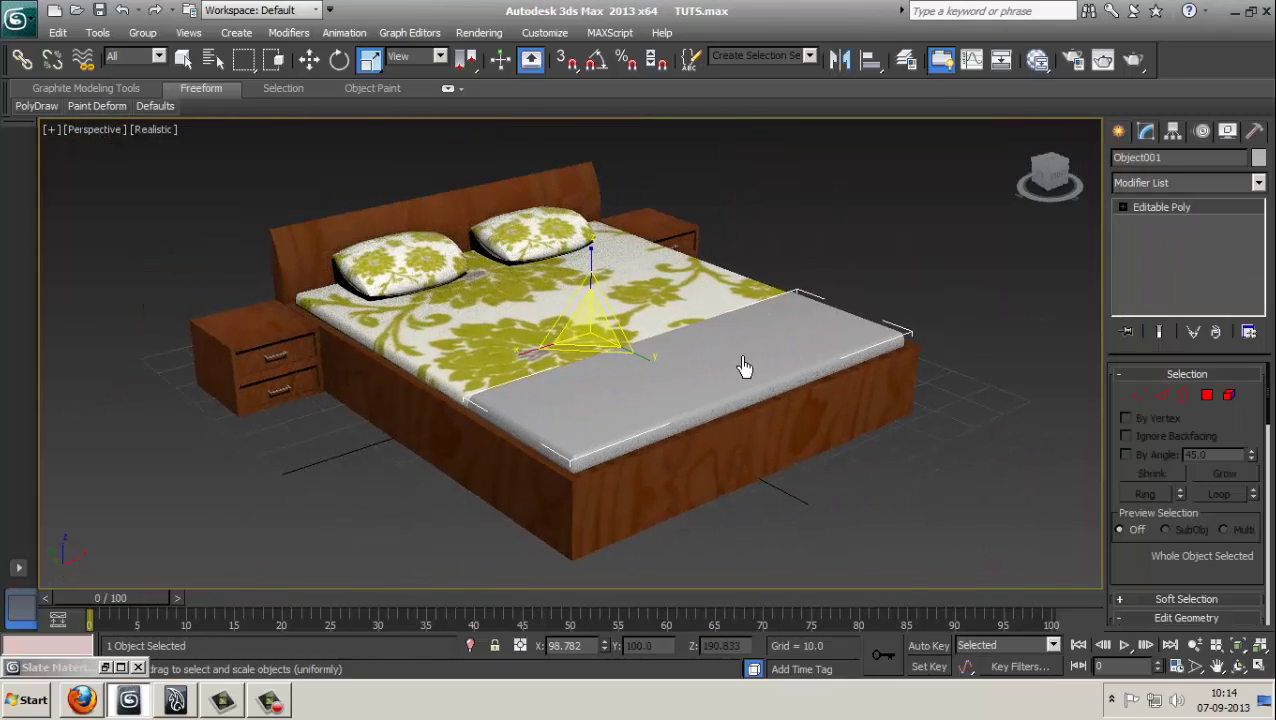
key(m)
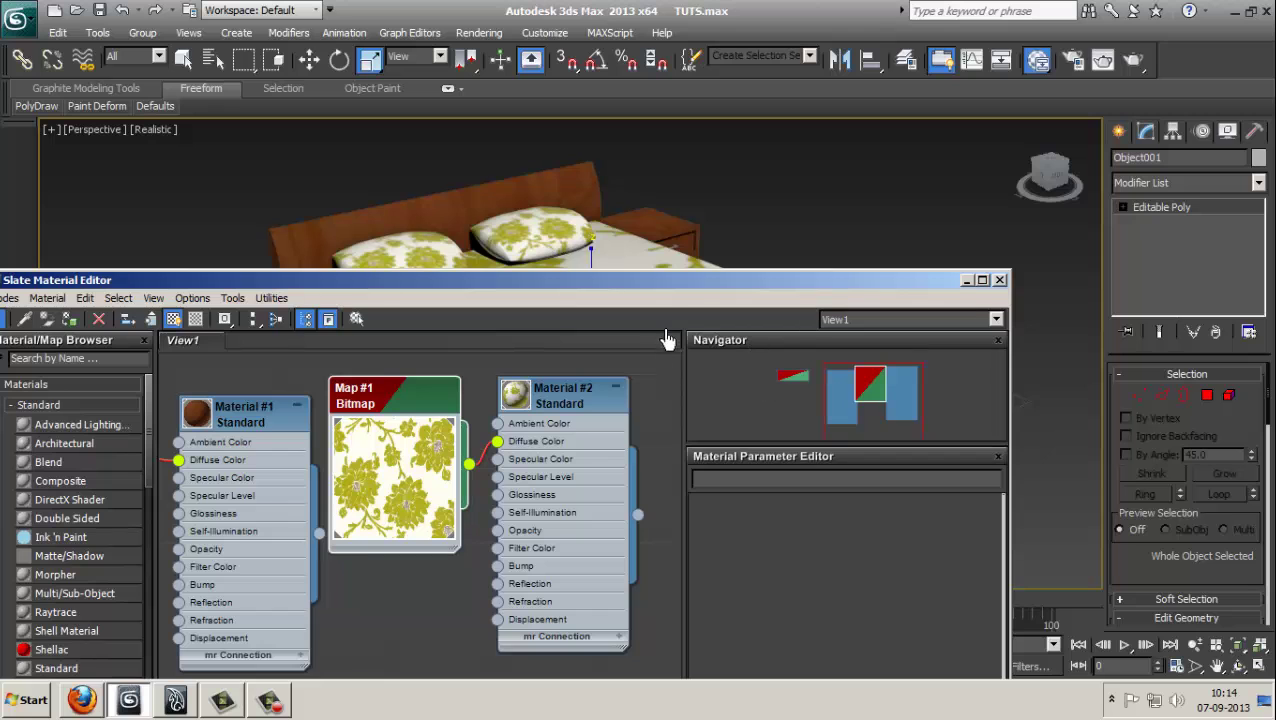
drag(693, 293, 806, 142)
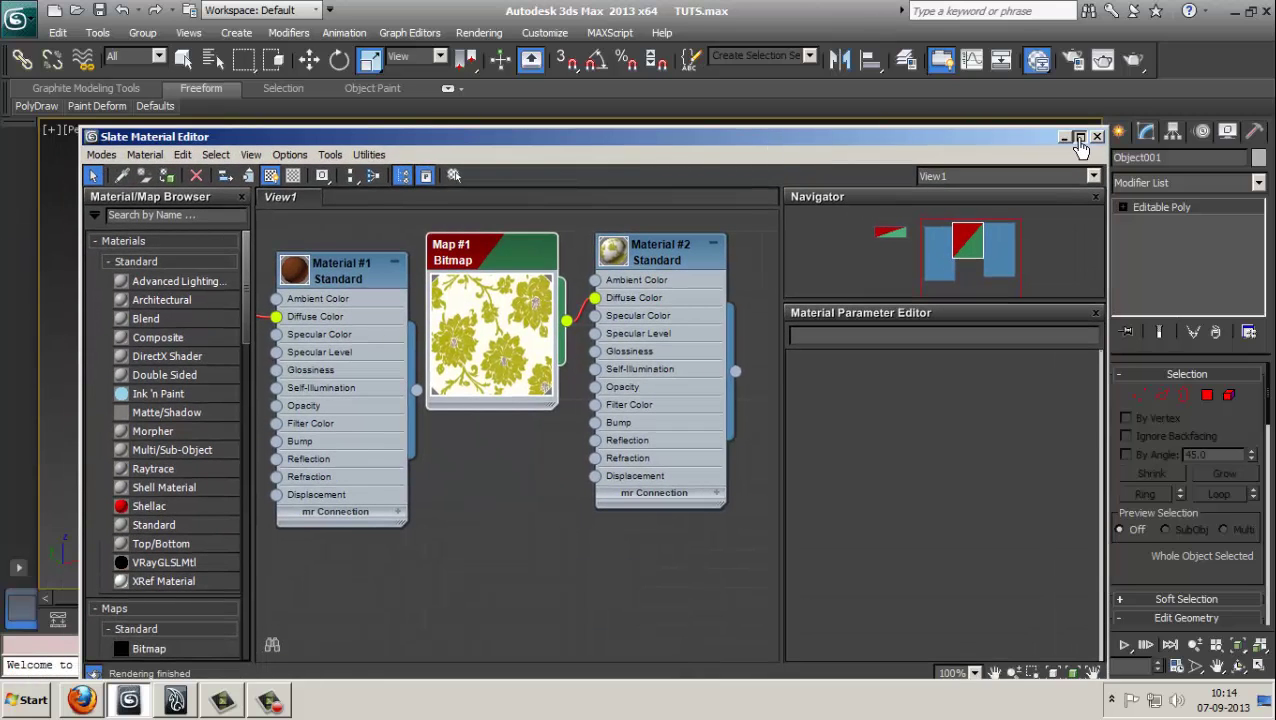
click(1078, 140)
middle_drag(660, 398, 763, 313)
right_click(564, 380)
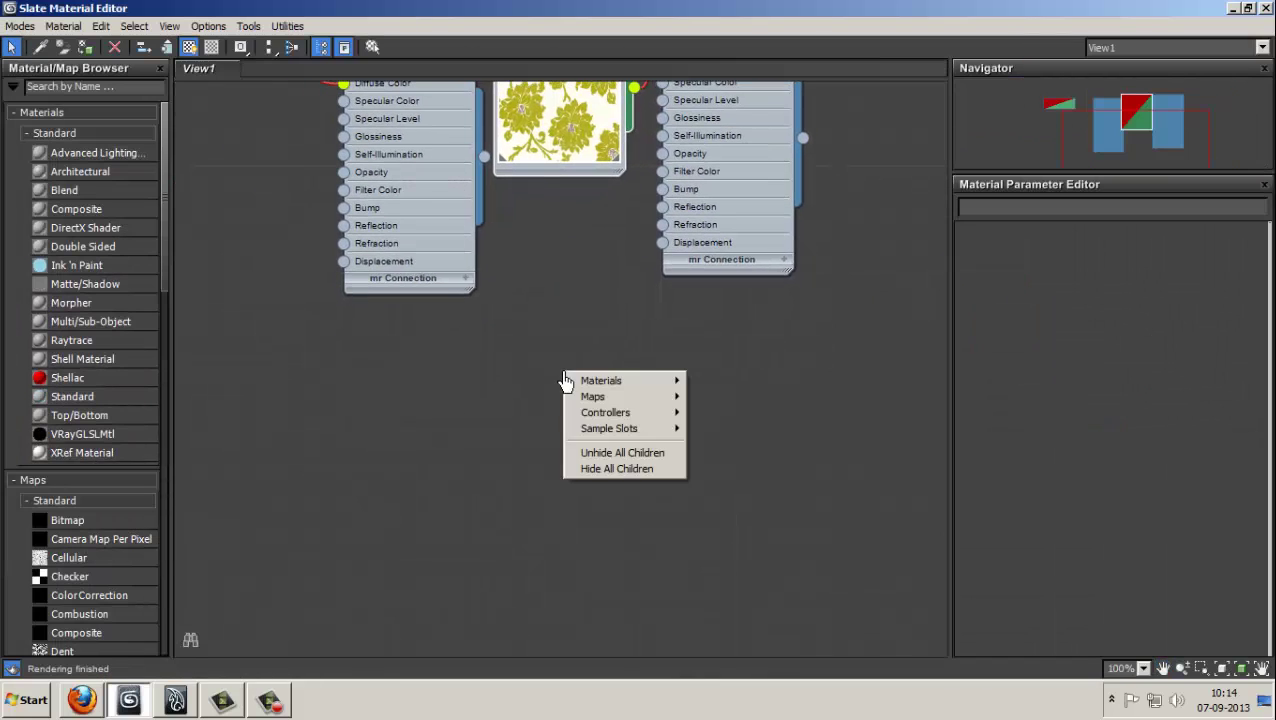
mouse_move(609, 382)
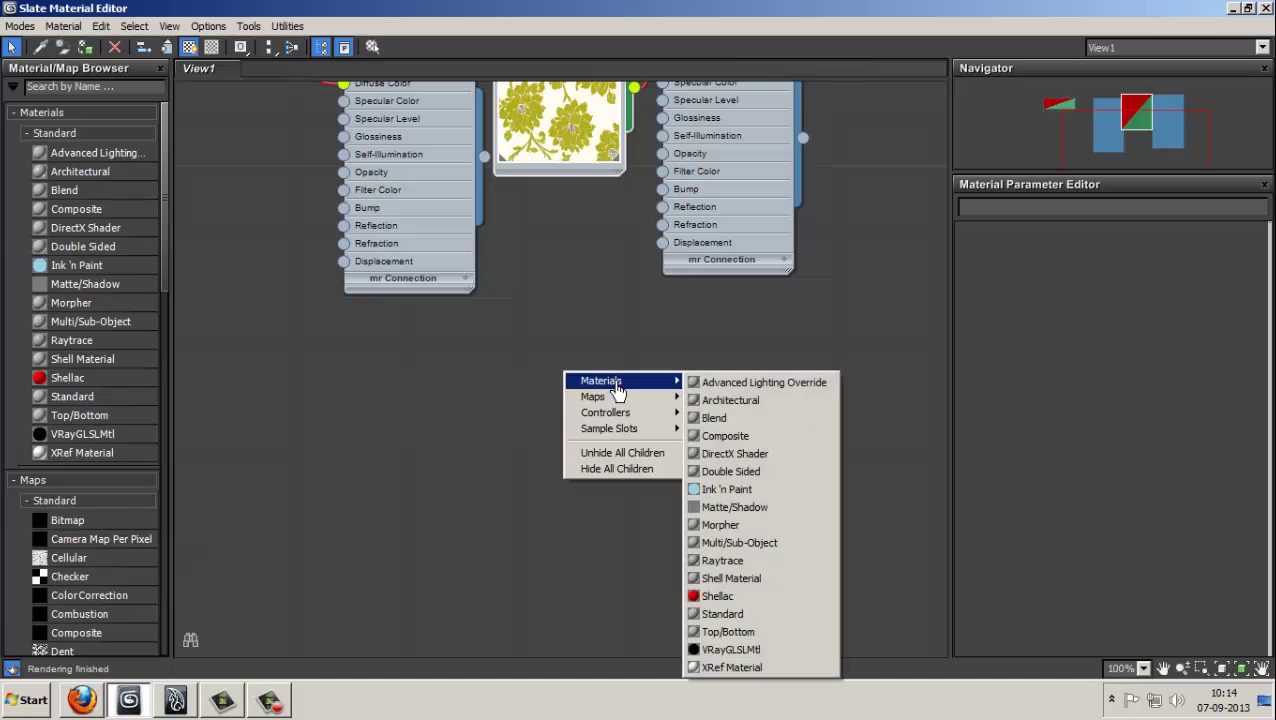
click(722, 614)
- Wire a Bitmap using 31476-01.jpg into Material #3's Diffuse Color
drag(502, 378, 619, 358)
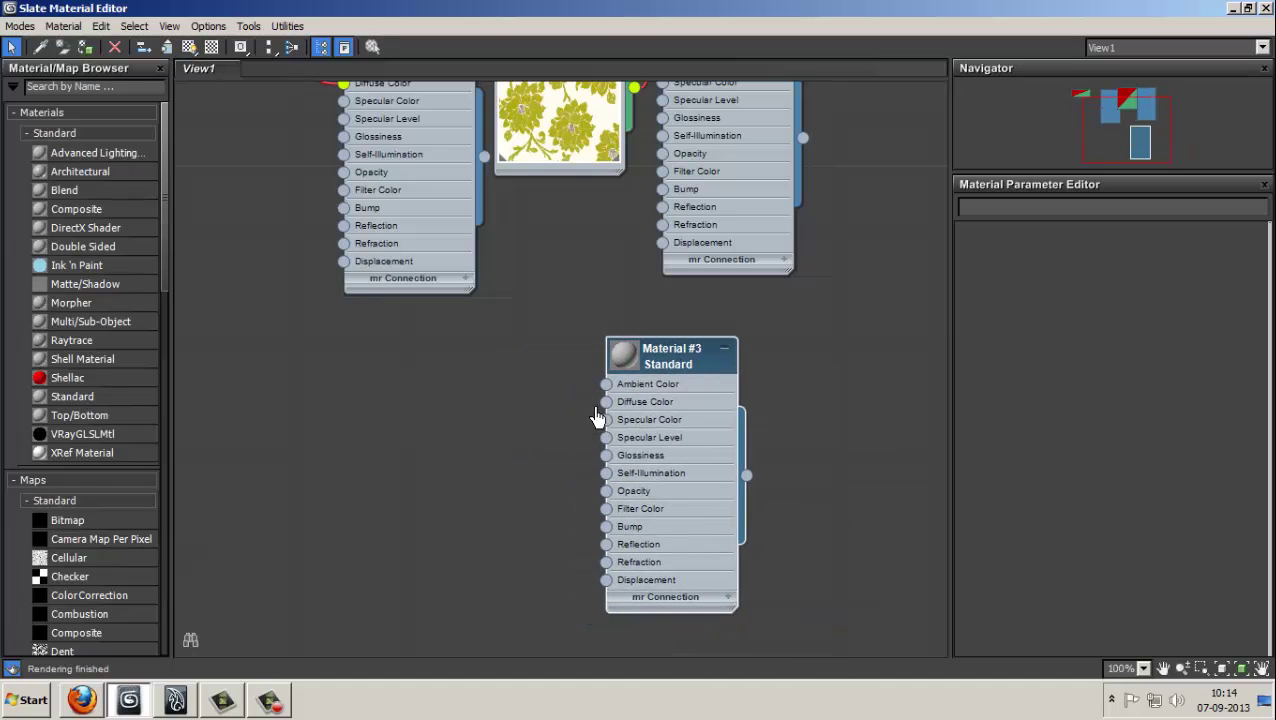
drag(606, 402, 441, 467)
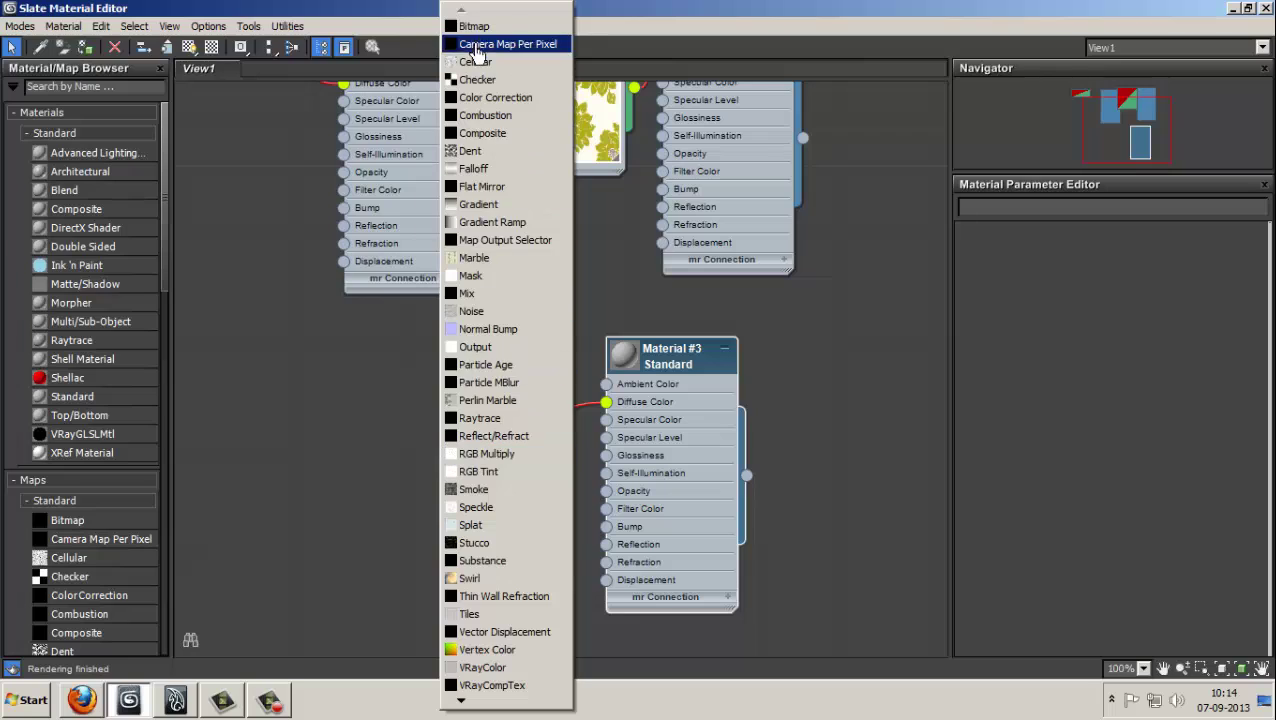
click(477, 33)
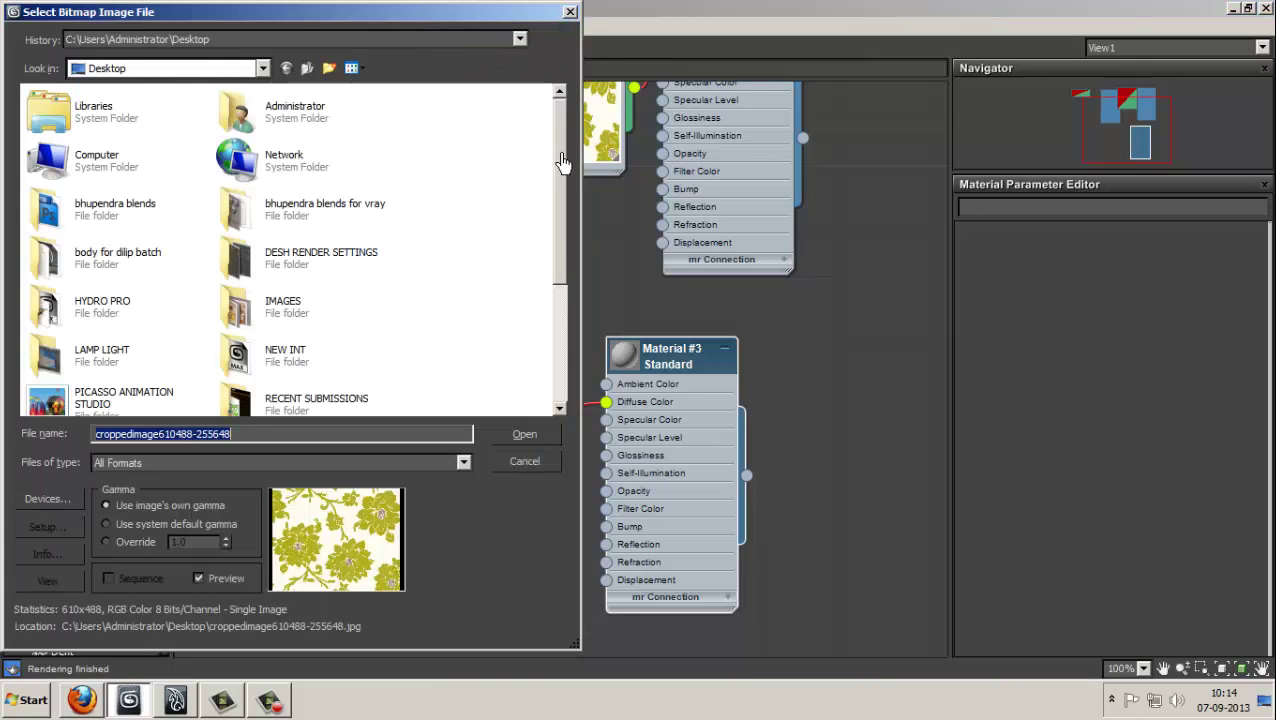
drag(563, 161, 535, 365)
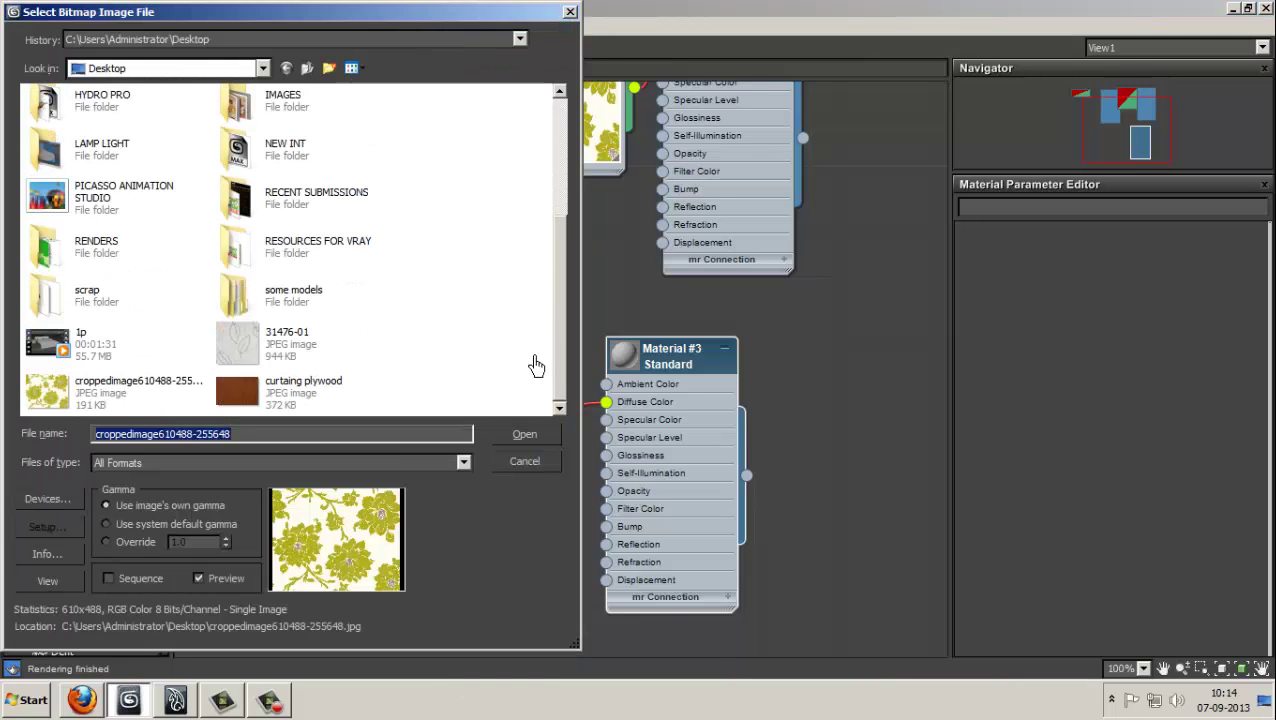
click(270, 350)
click(524, 435)
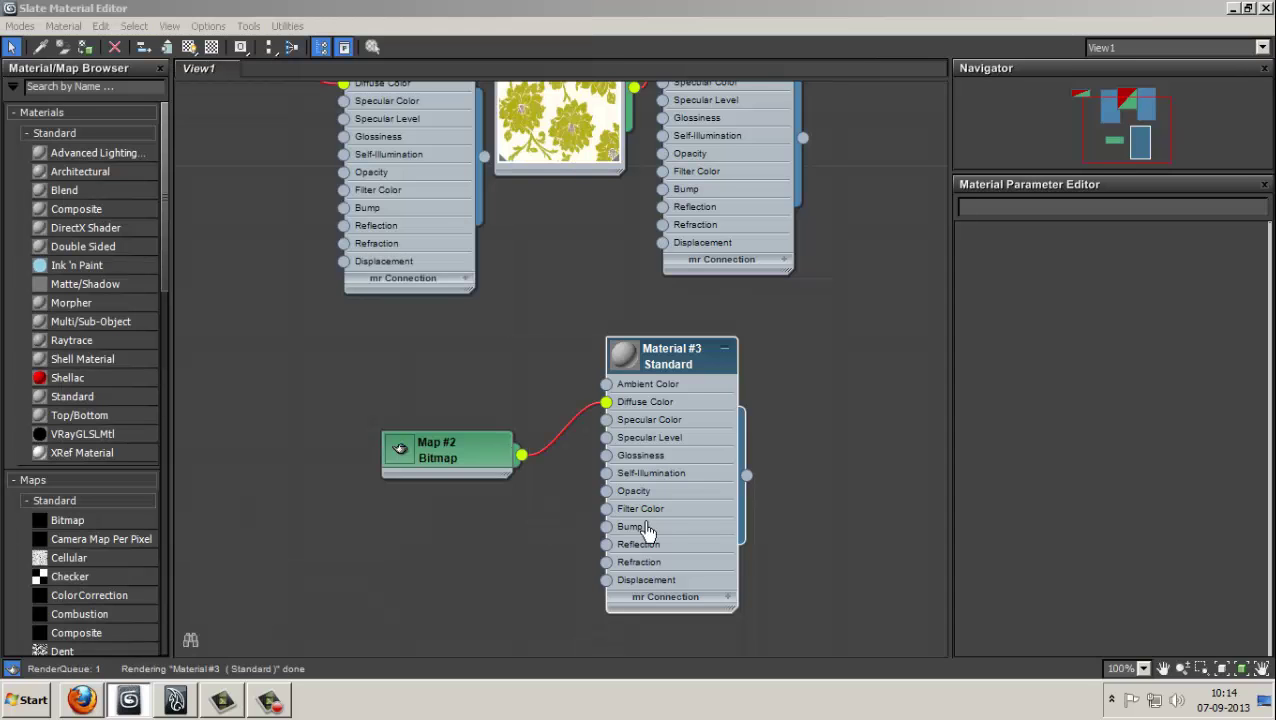
click(462, 465)
drag(462, 480, 460, 410)
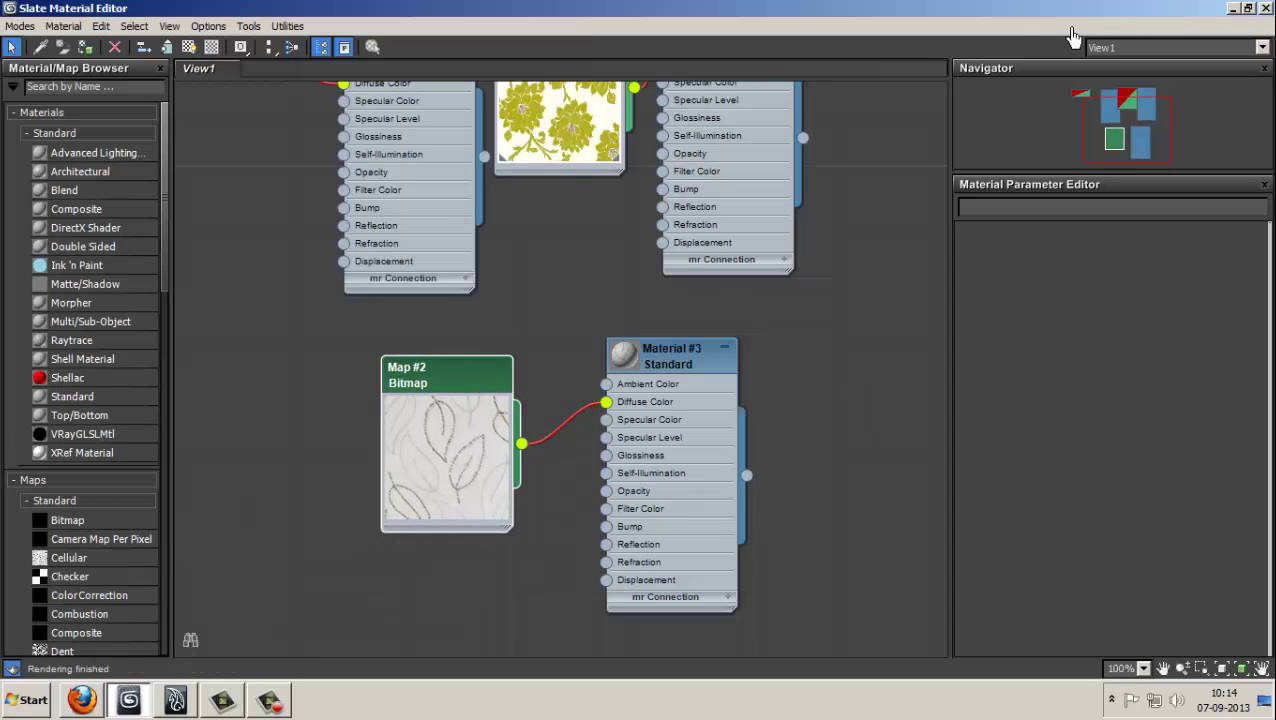
click(1247, 8)
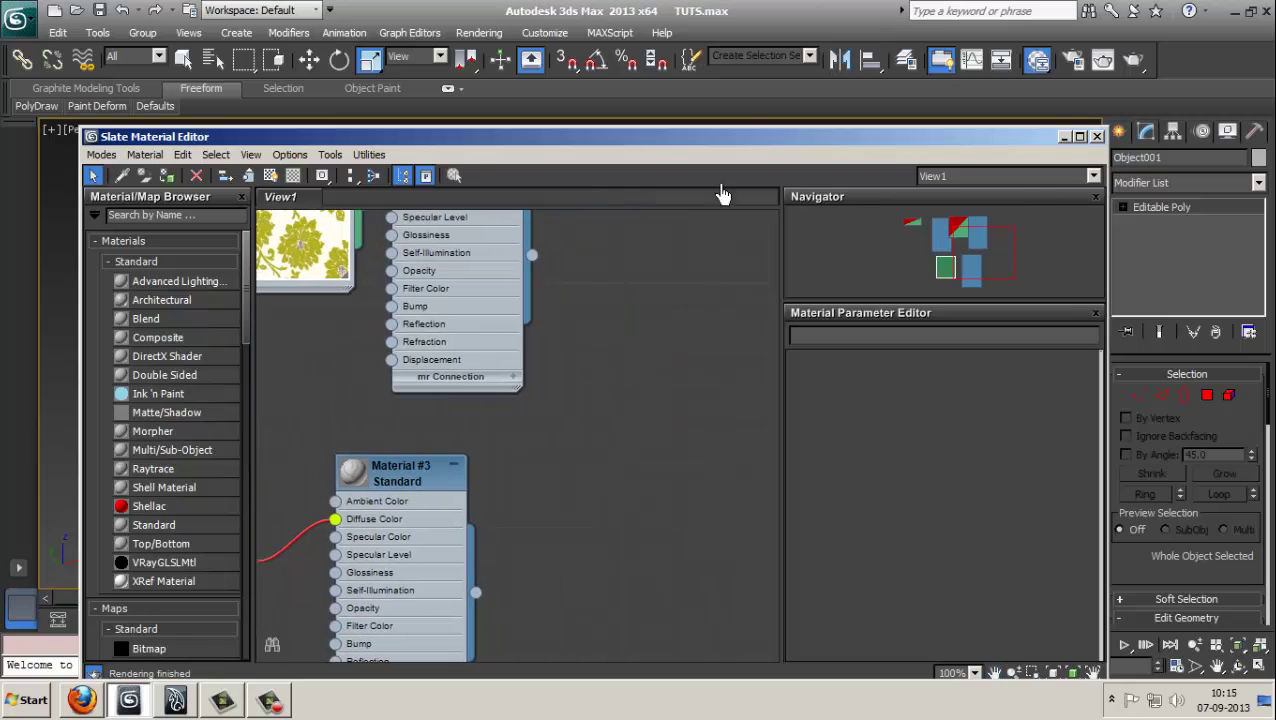
- Apply Material #3 to bed-end cover Object001, showing its leaf pattern in the viewport
drag(740, 137, 715, 342)
scroll(464, 595, down, 4)
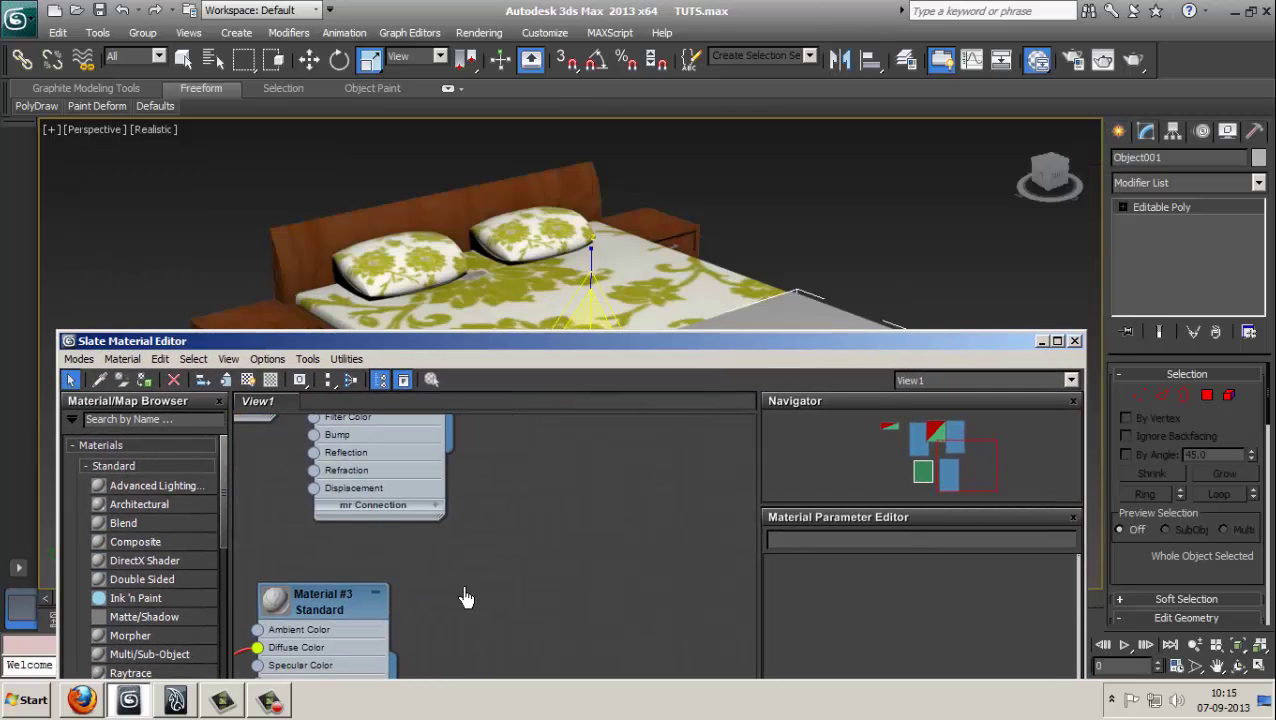
drag(411, 616, 786, 332)
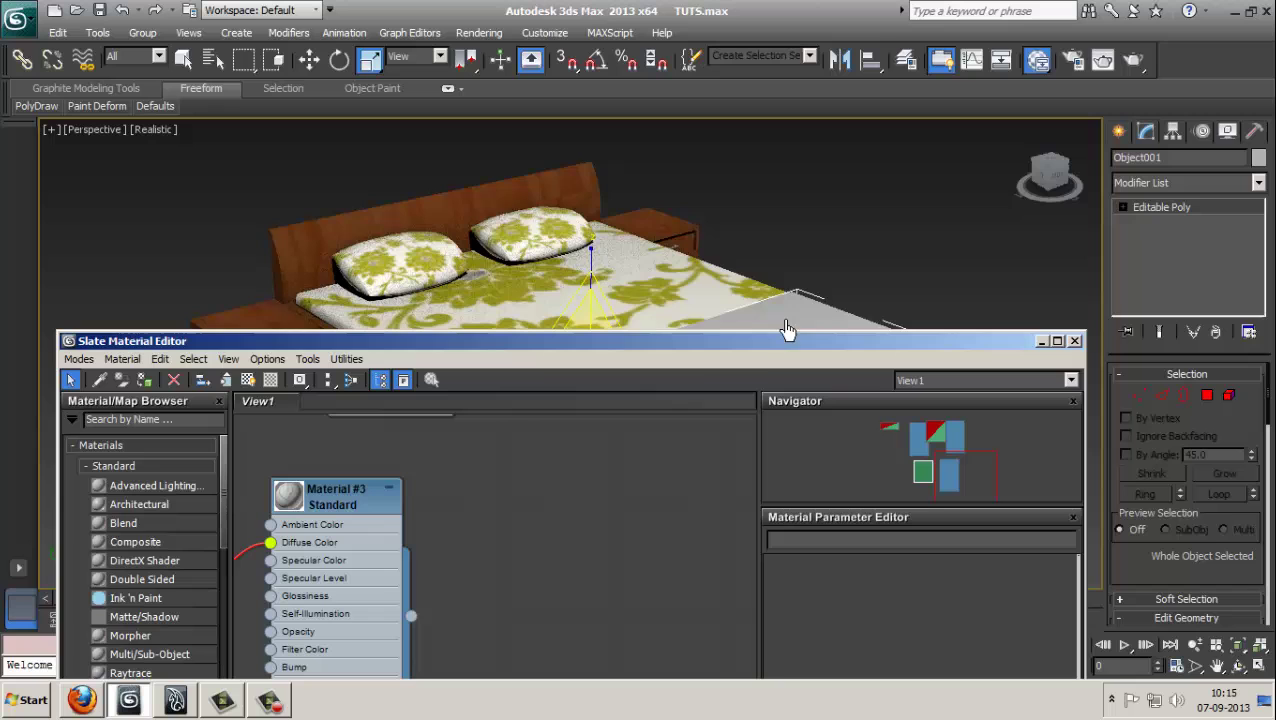
click(248, 381)
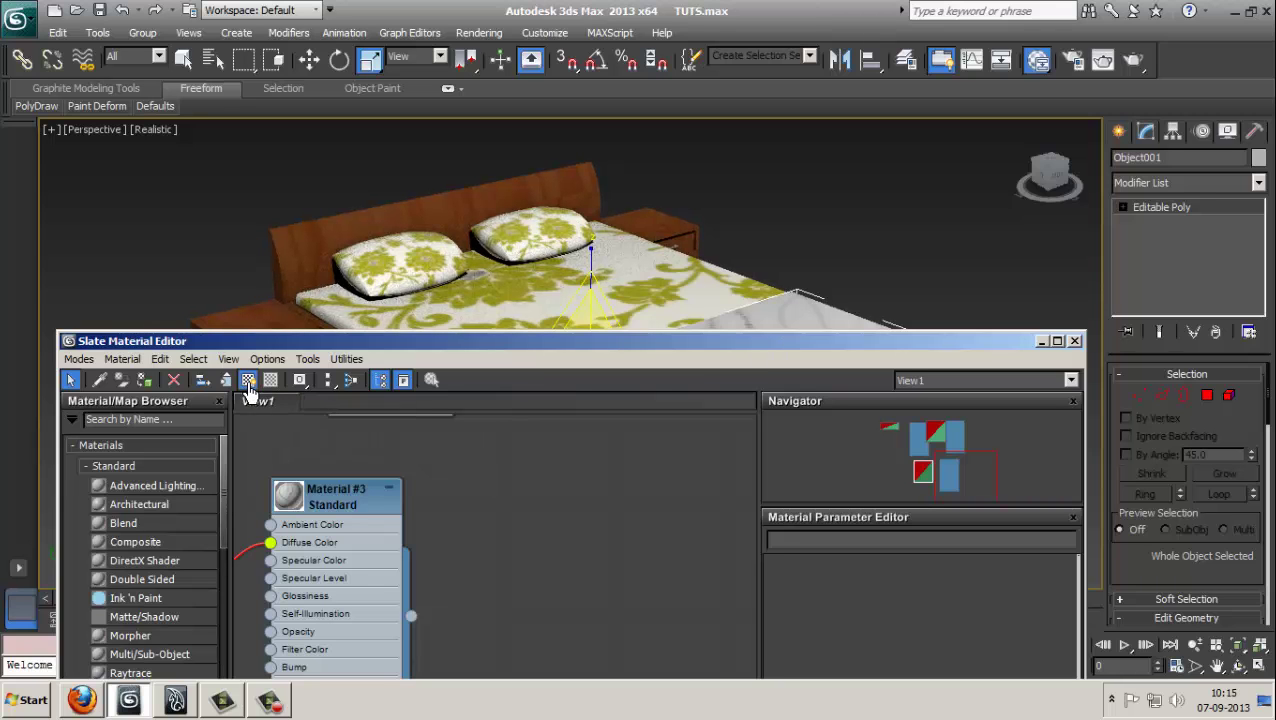
click(1040, 341)
alt+middle_drag(843, 327, 897, 347)
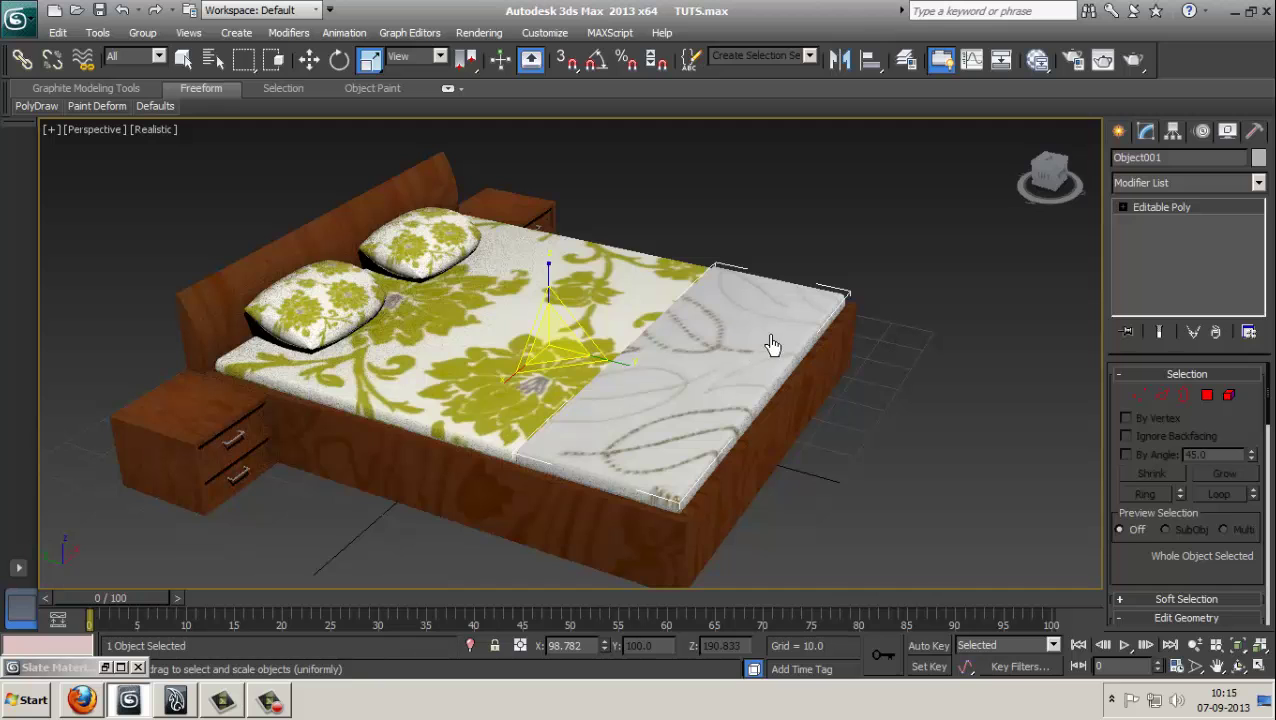
alt+middle_drag(772, 345, 864, 381)
click(1206, 184)
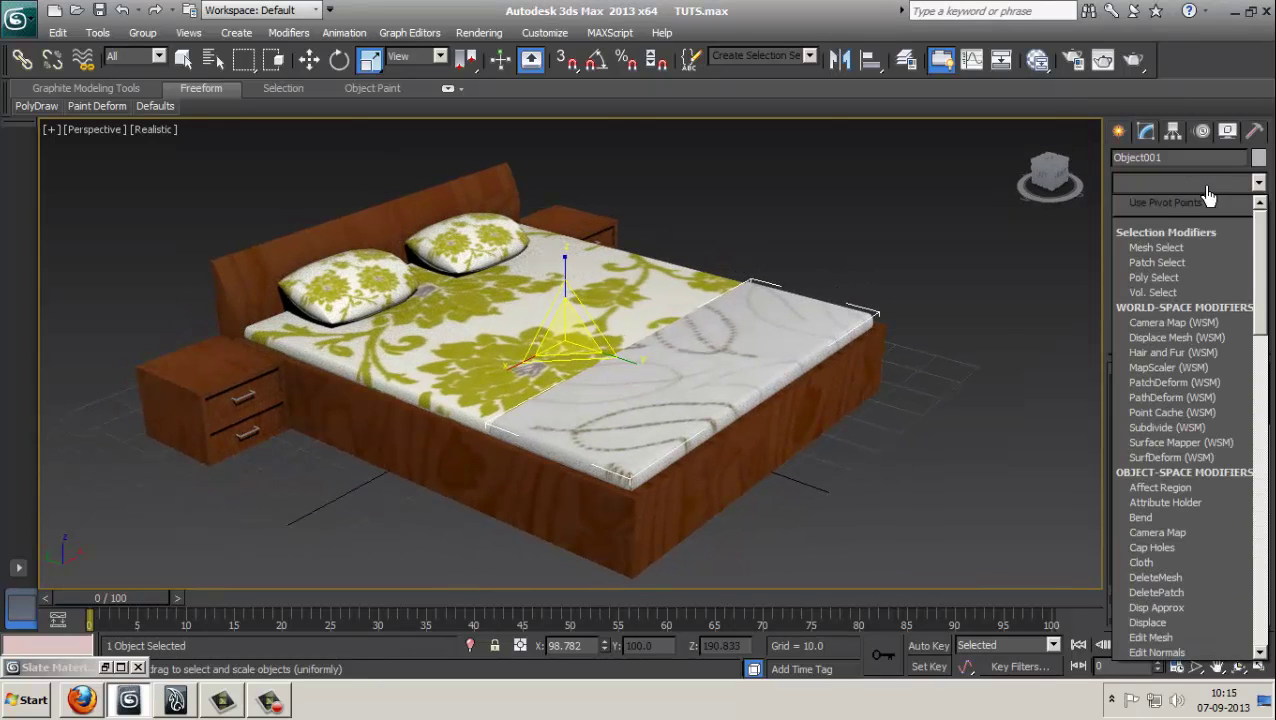
- Add a UVW Map modifier with Box mapping to the blanket Object001
key(u)
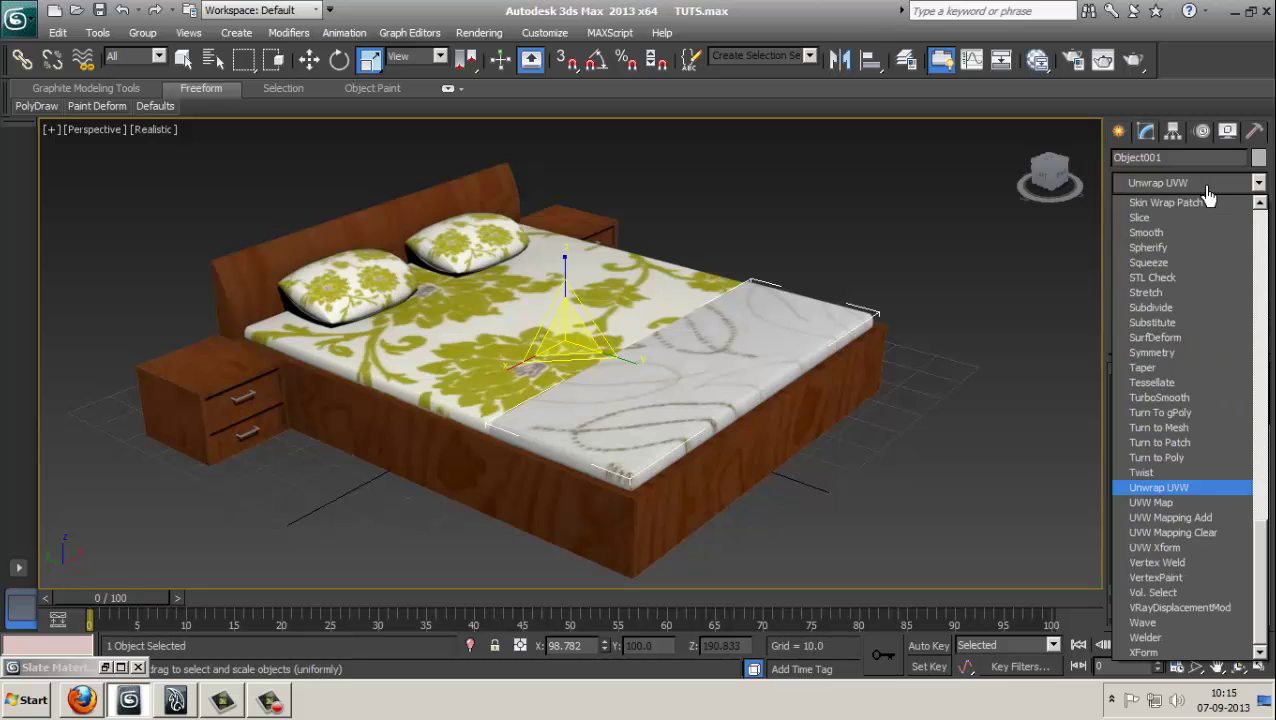
click(1140, 502)
click(1151, 480)
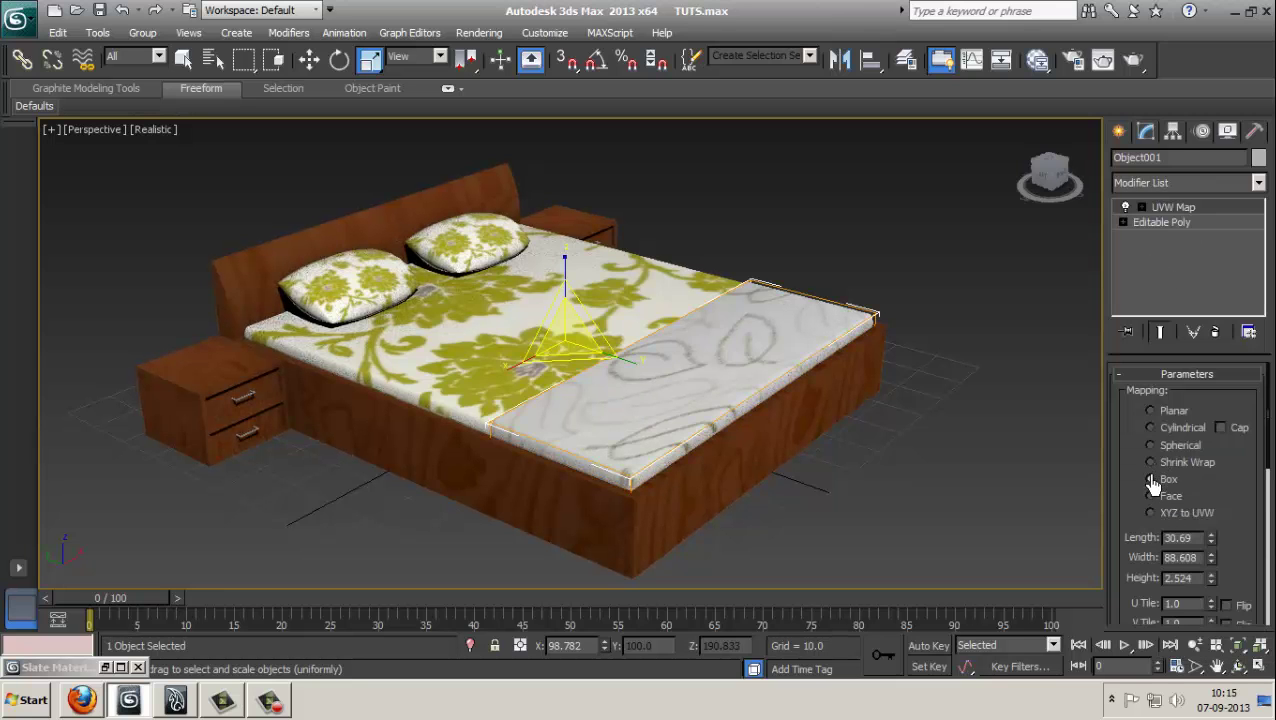
alt+middle_drag(843, 377, 906, 413)
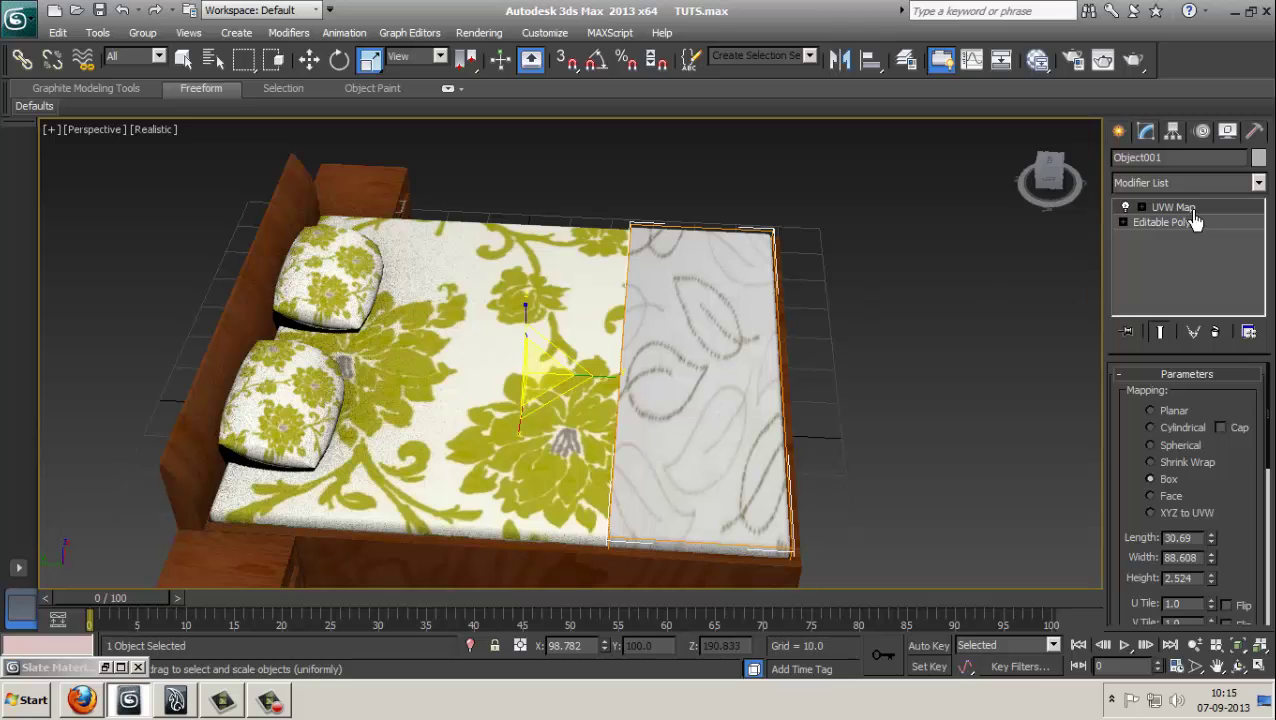
- Scale the UVW Map gizmo wider so the leaf pattern spans the blanket
click(1141, 208)
click(1172, 222)
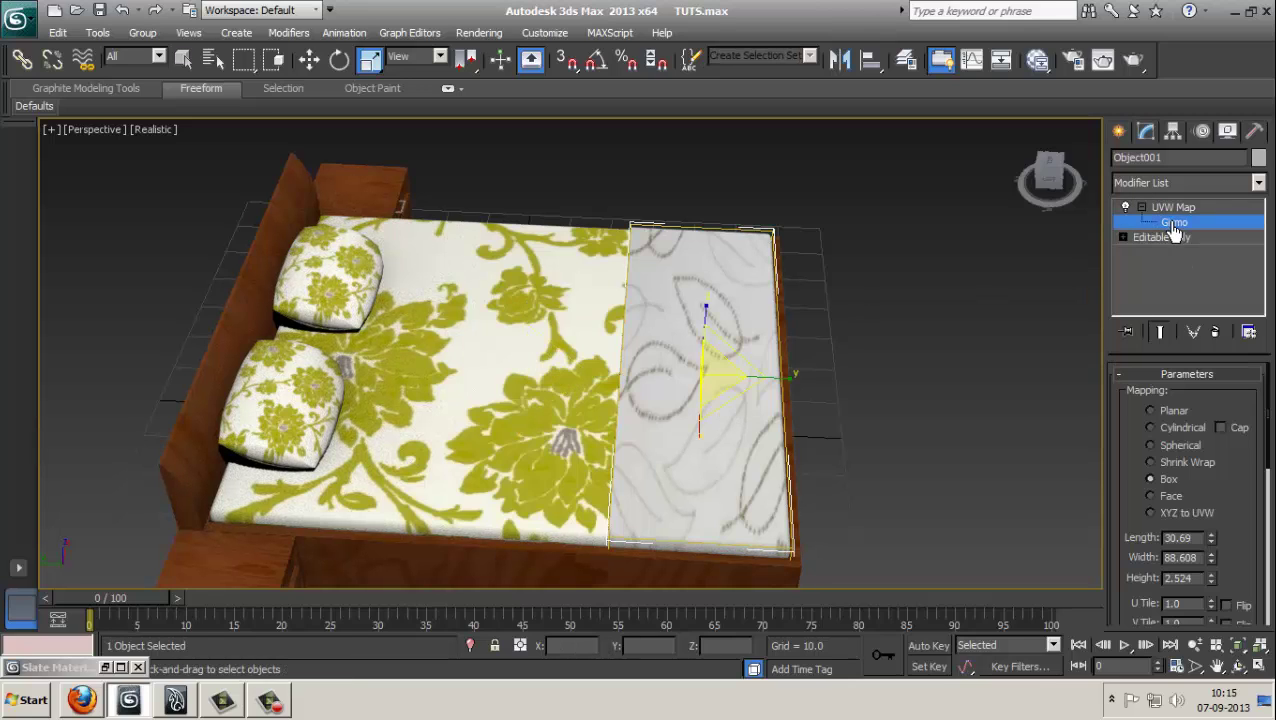
drag(784, 387, 718, 476)
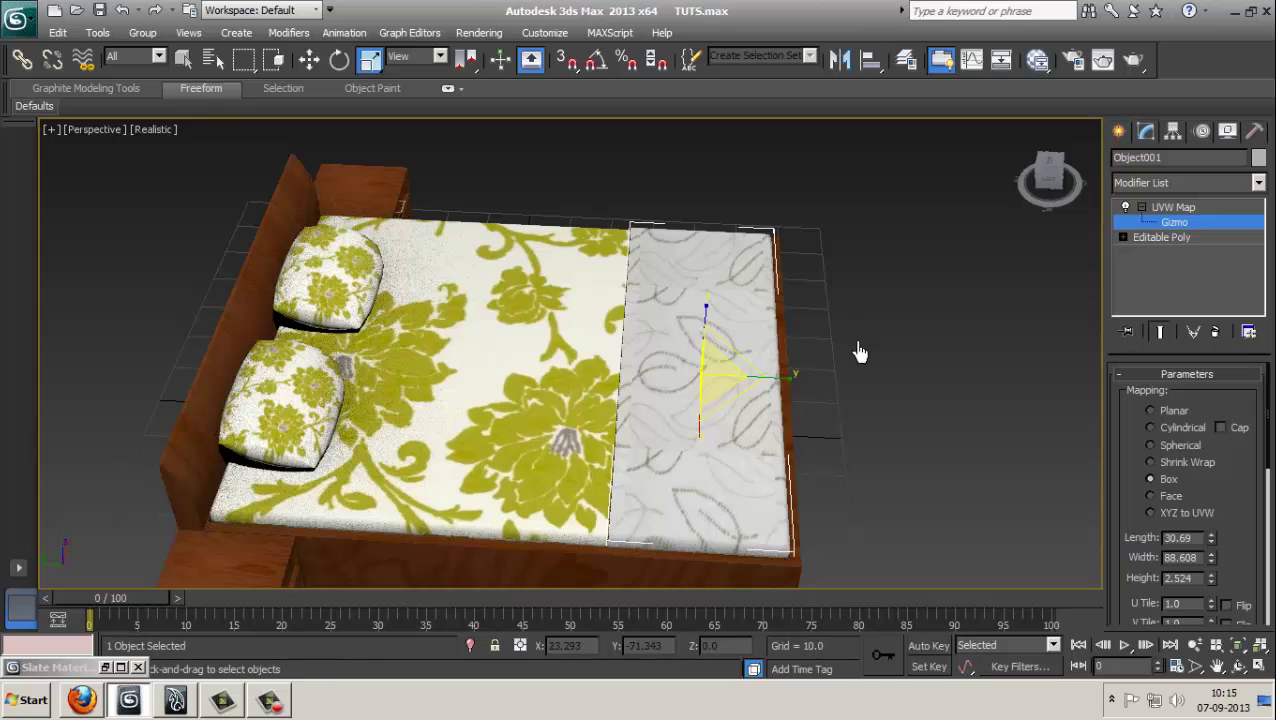
alt+middle_drag(857, 353, 795, 305)
click(1160, 207)
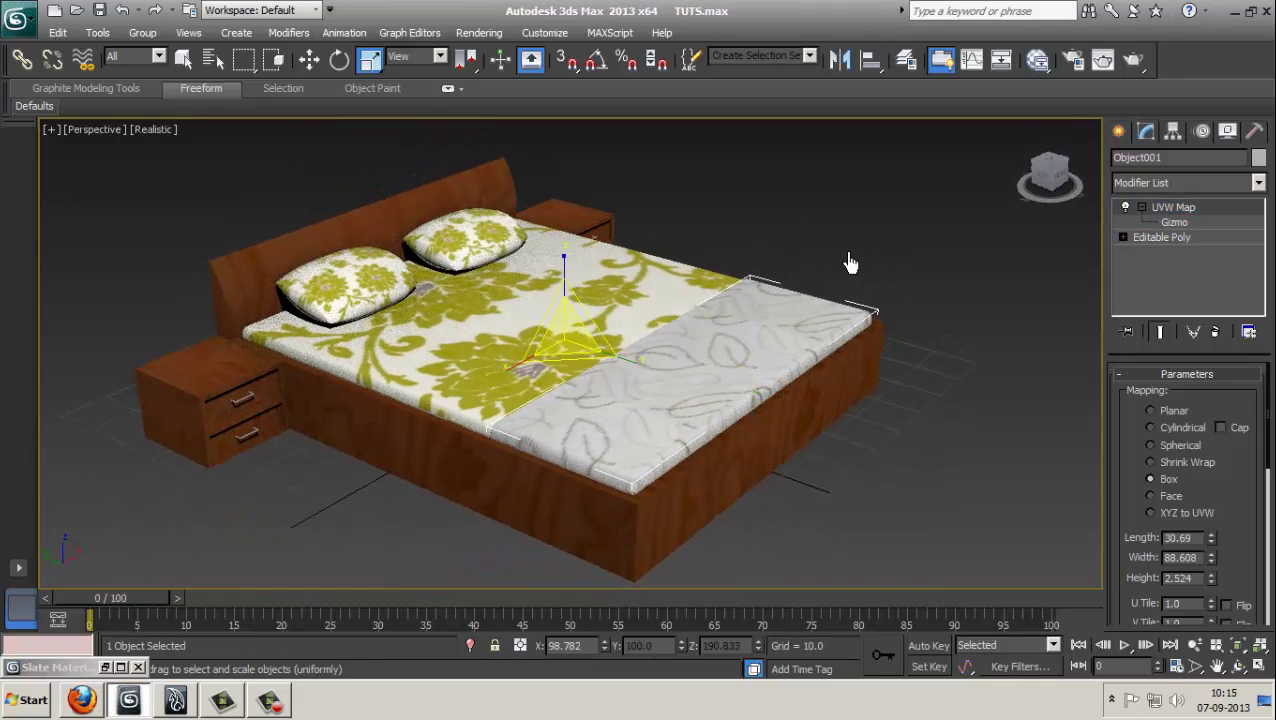
alt+middle_drag(846, 262, 815, 233)
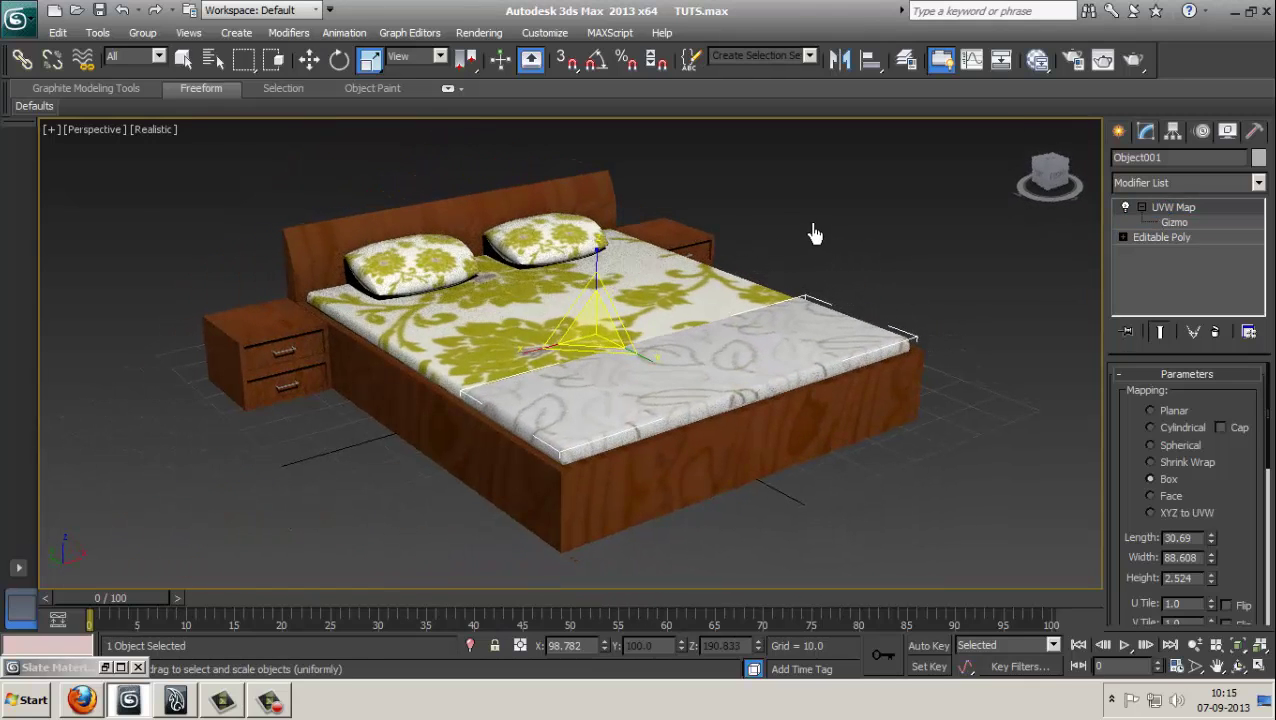
alt+middle_drag(489, 374, 481, 364)
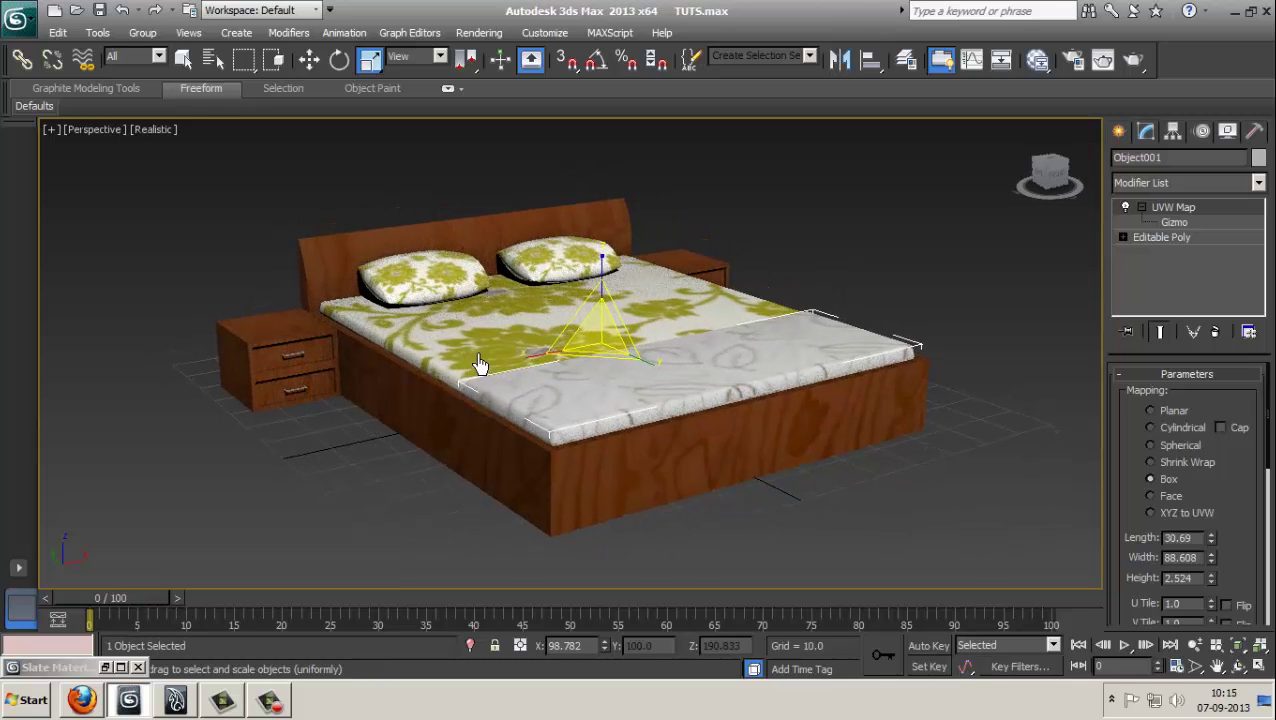
- Select all 11 bed objects and use Send to Maya > Send as New Scene
drag(166, 172, 986, 563)
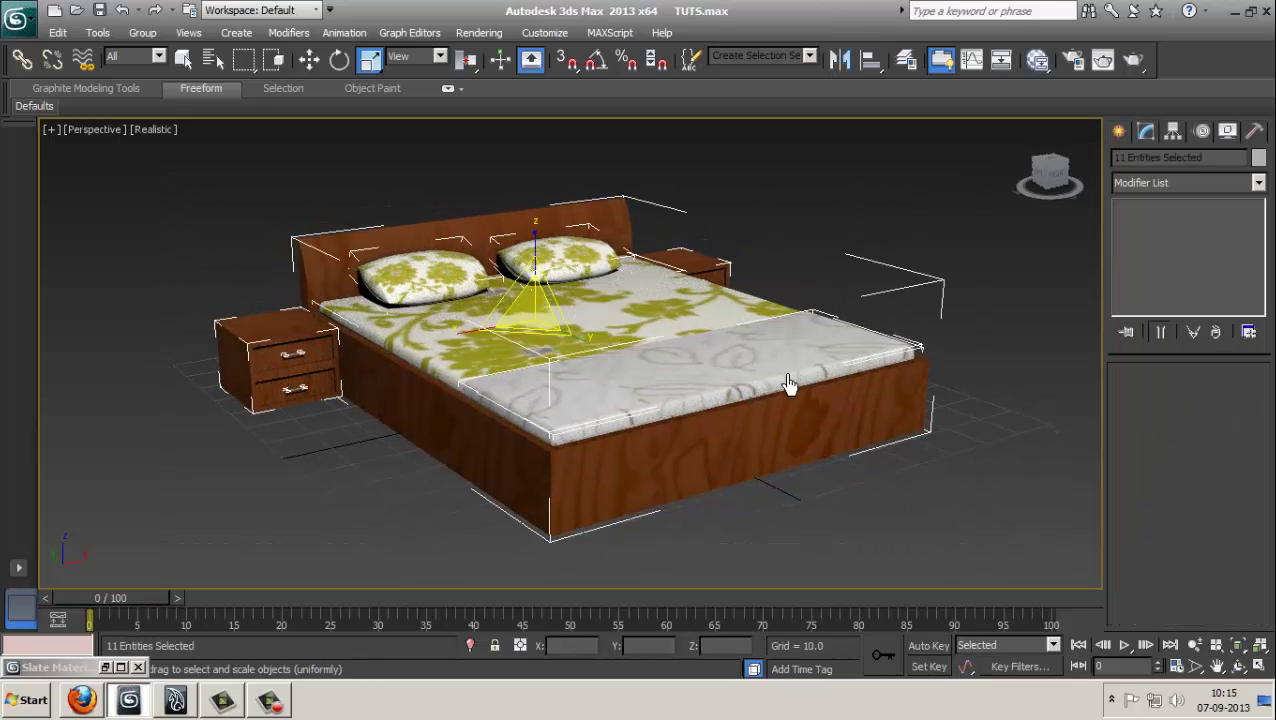
alt+middle_drag(846, 270, 832, 315)
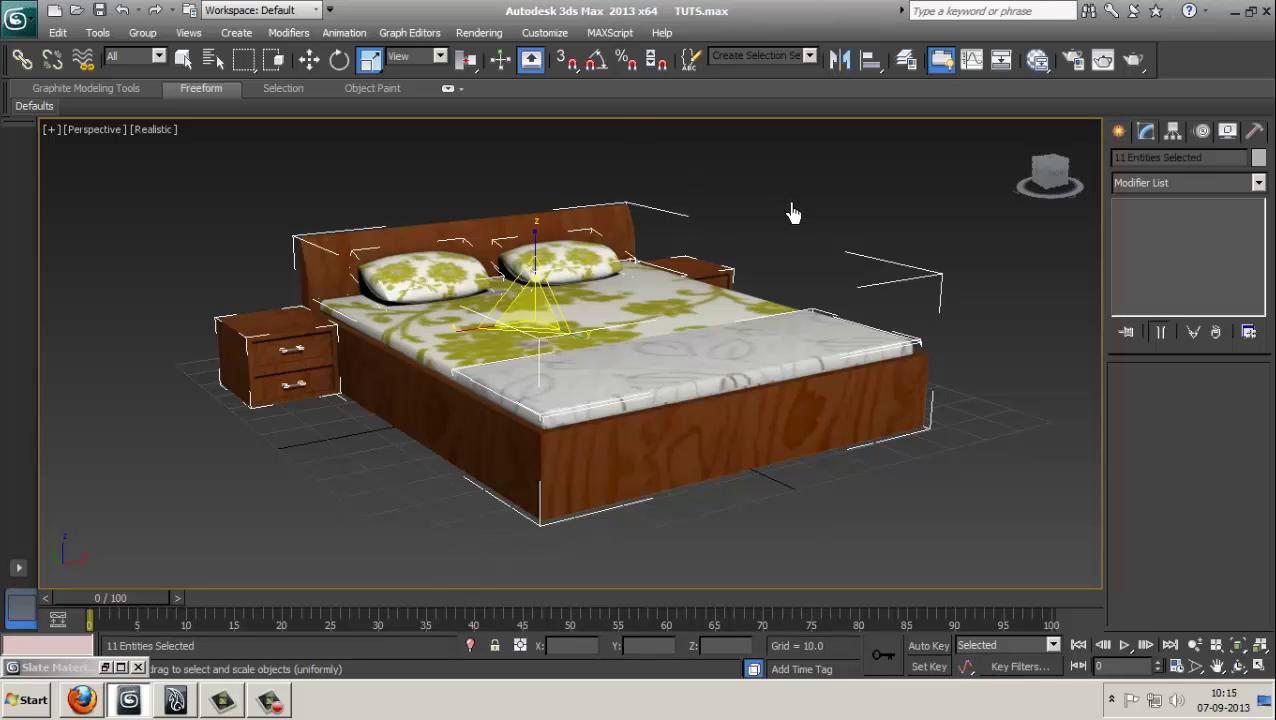
drag(110, 168, 1008, 505)
click(18, 18)
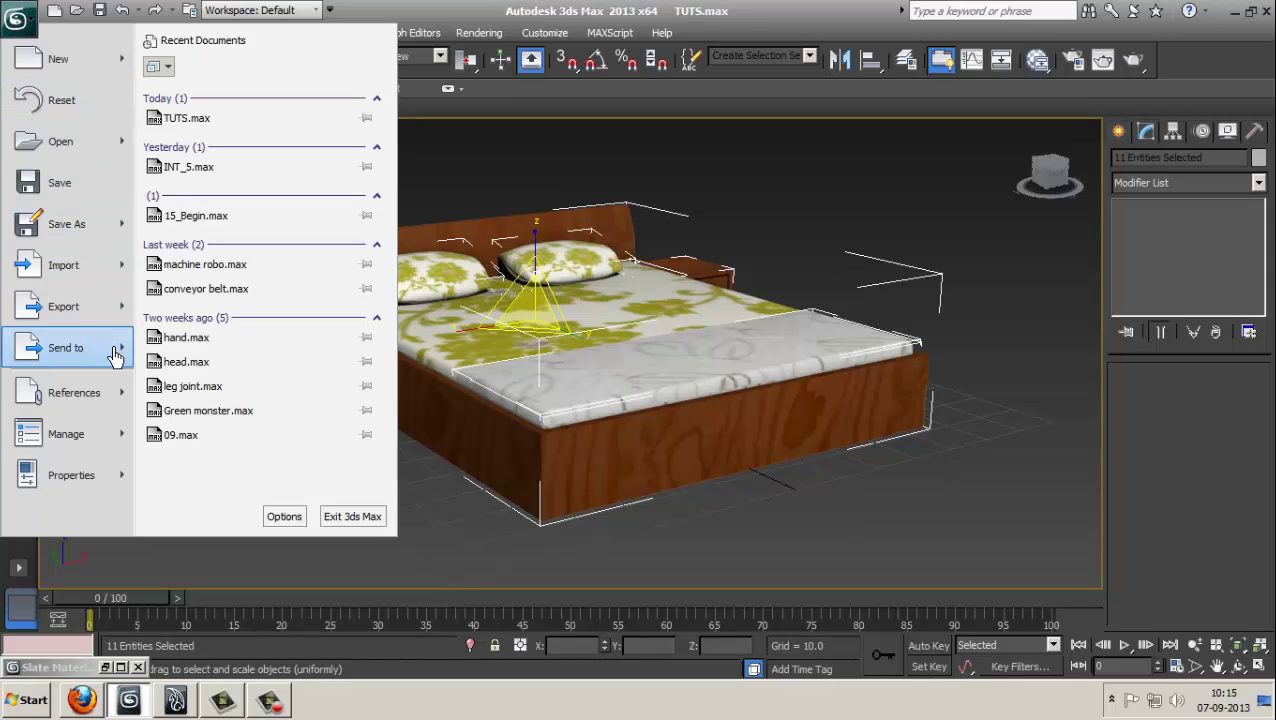
mouse_move(120, 358)
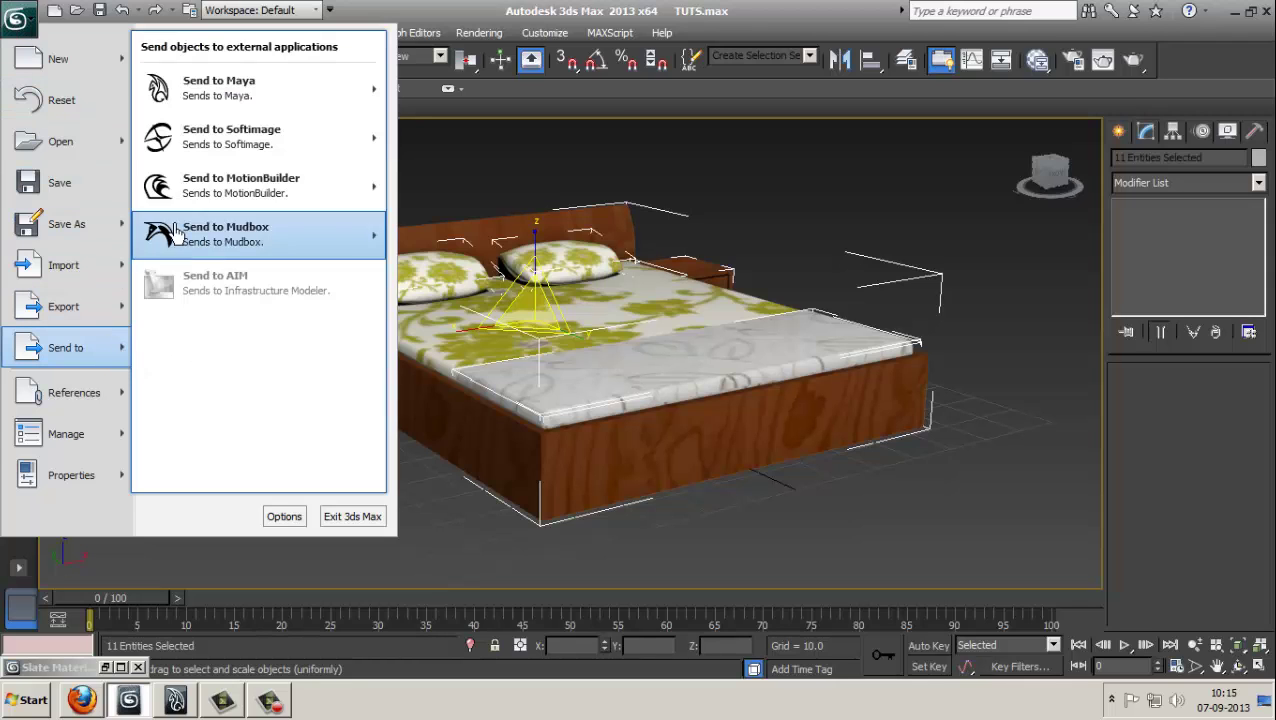
mouse_move(219, 107)
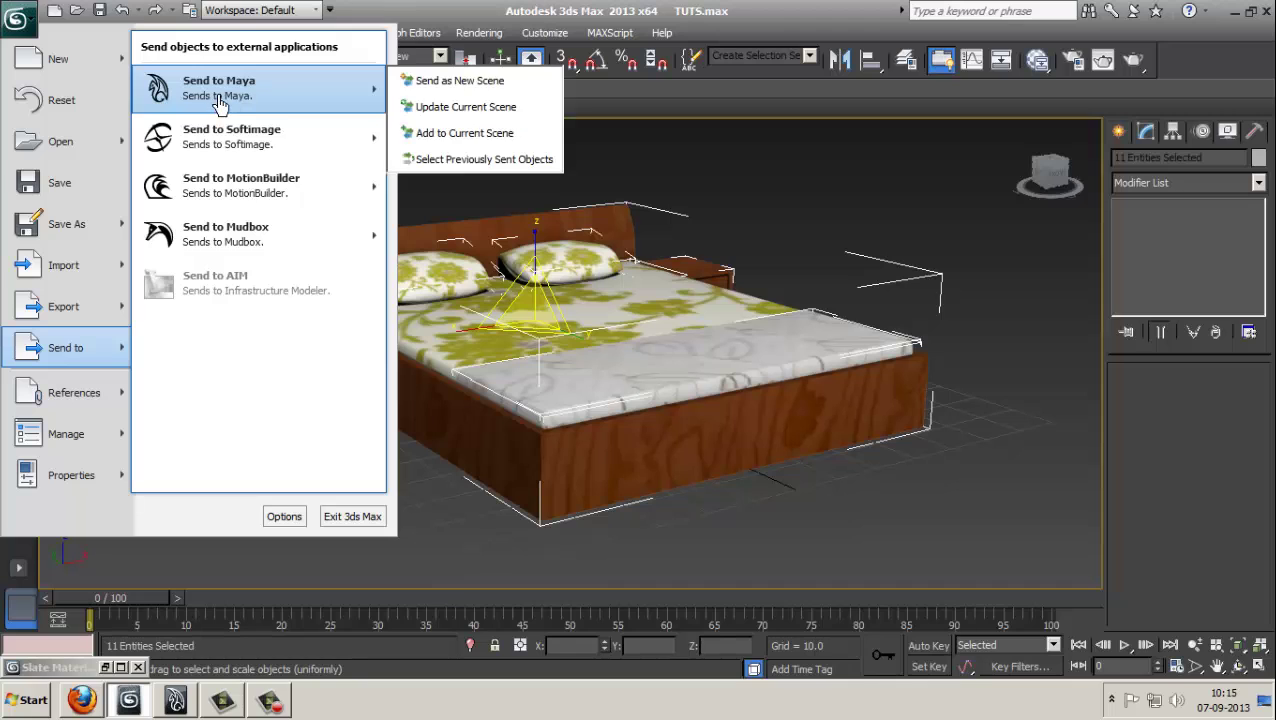
click(470, 81)
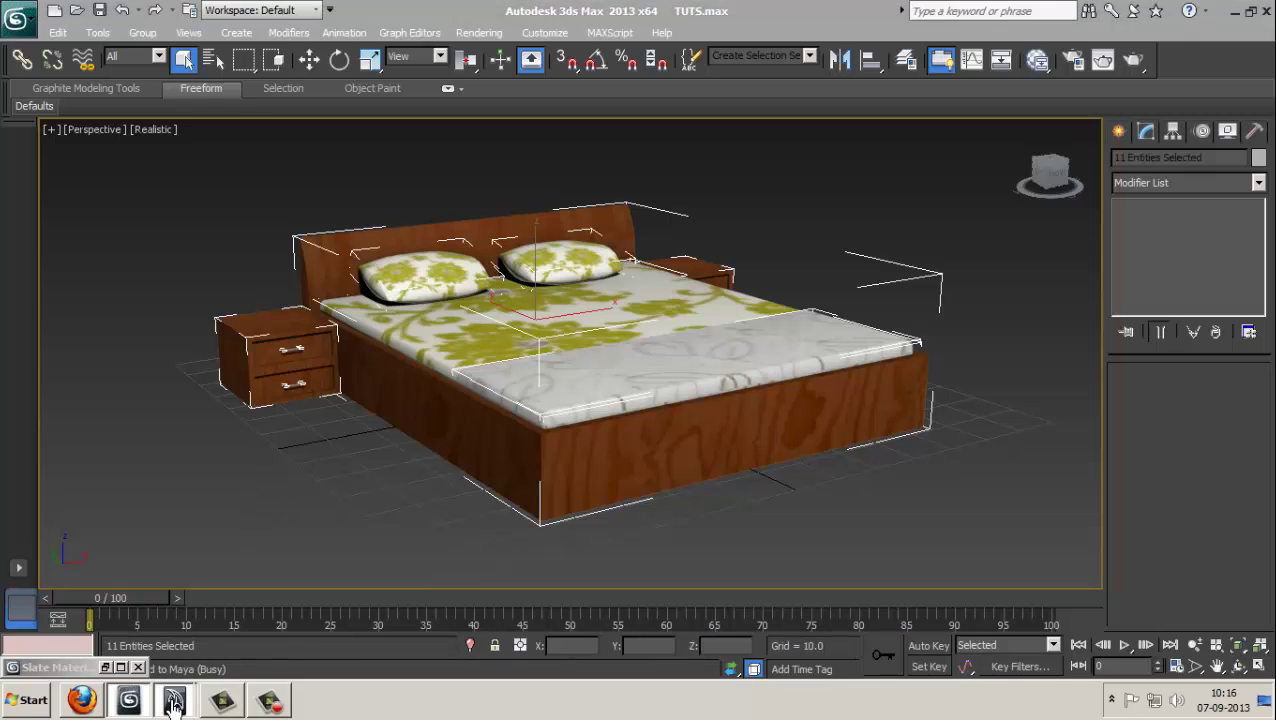
- Save the untitled Maya scene to the Desktop as 'without unwrapped texture with model'
mouse_move(174, 700)
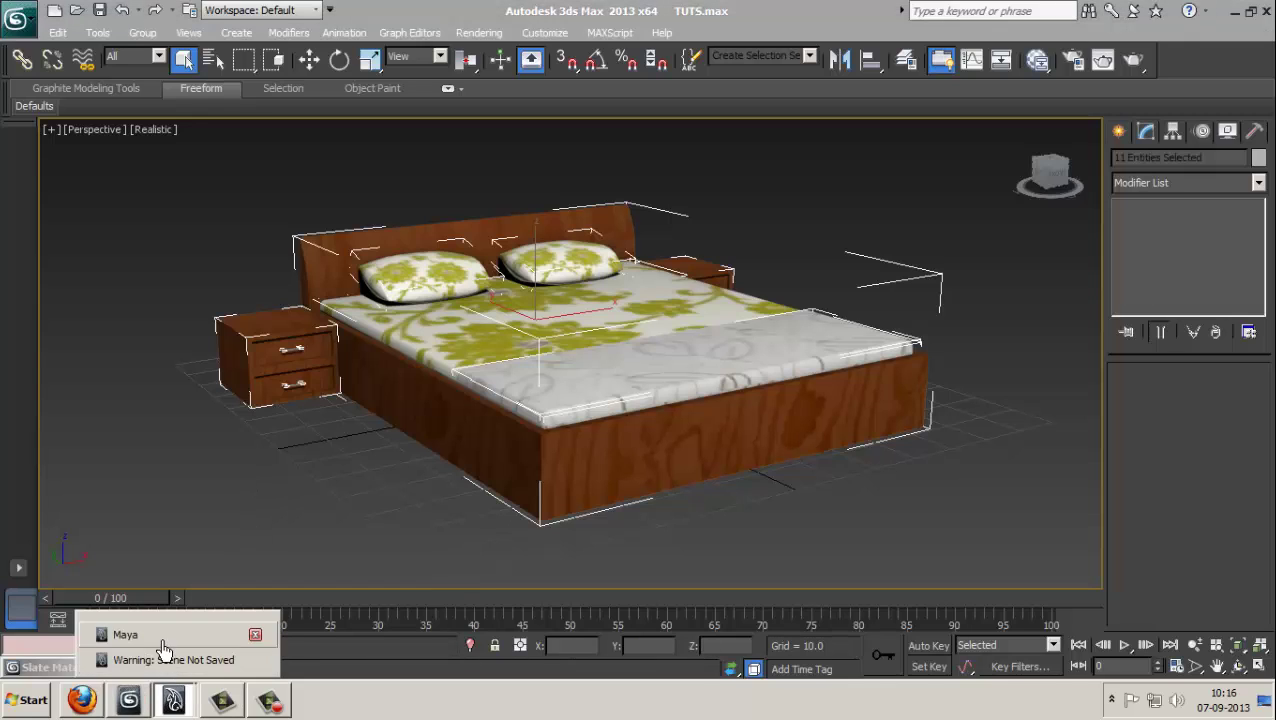
click(168, 660)
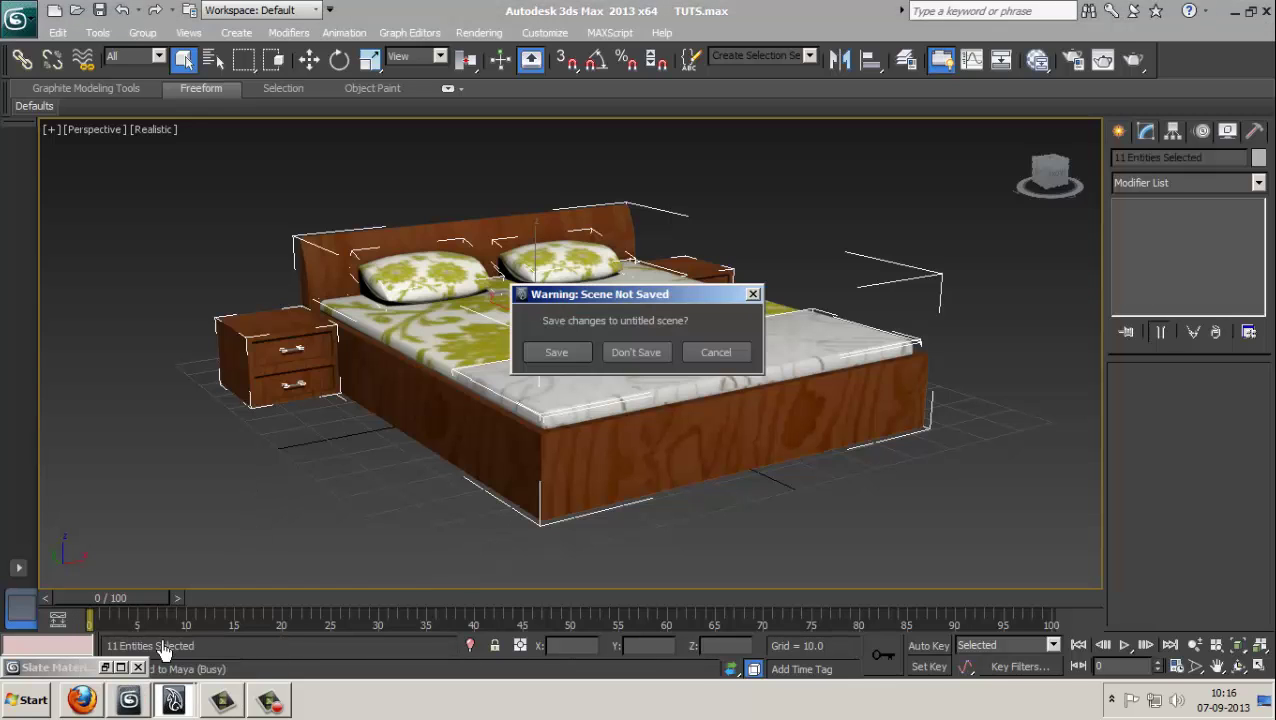
click(557, 353)
click(275, 123)
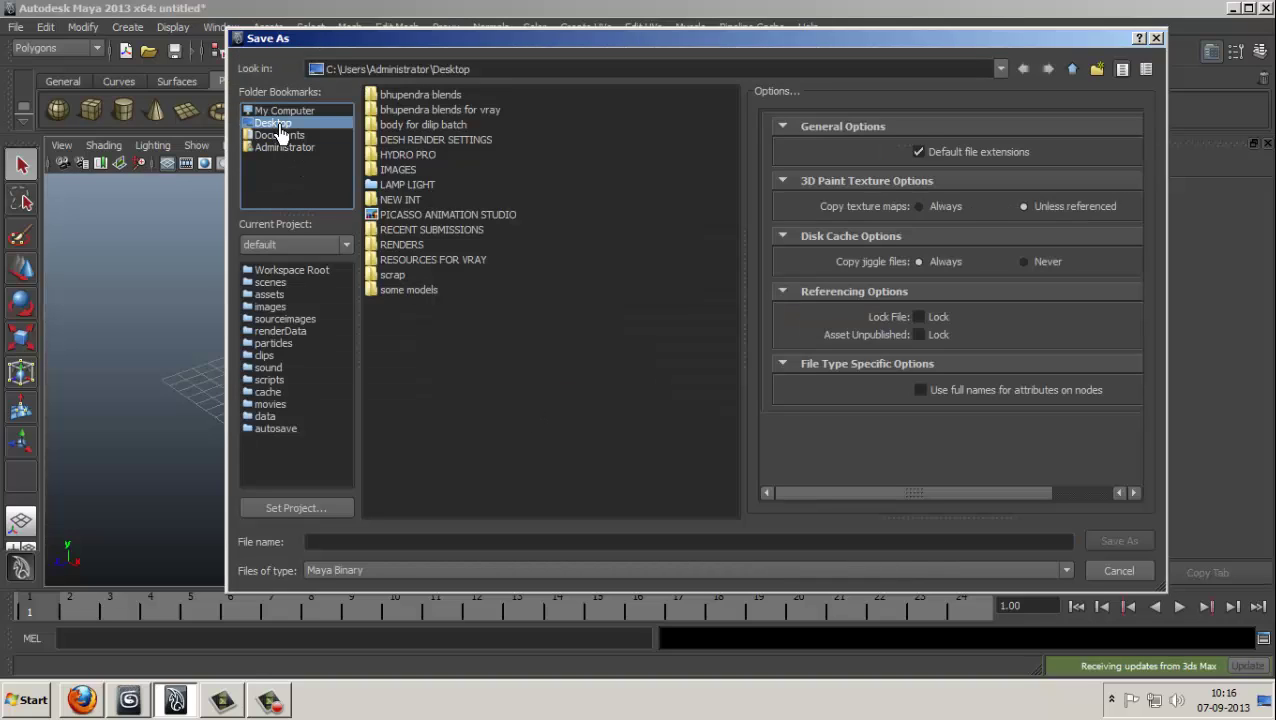
click(383, 545)
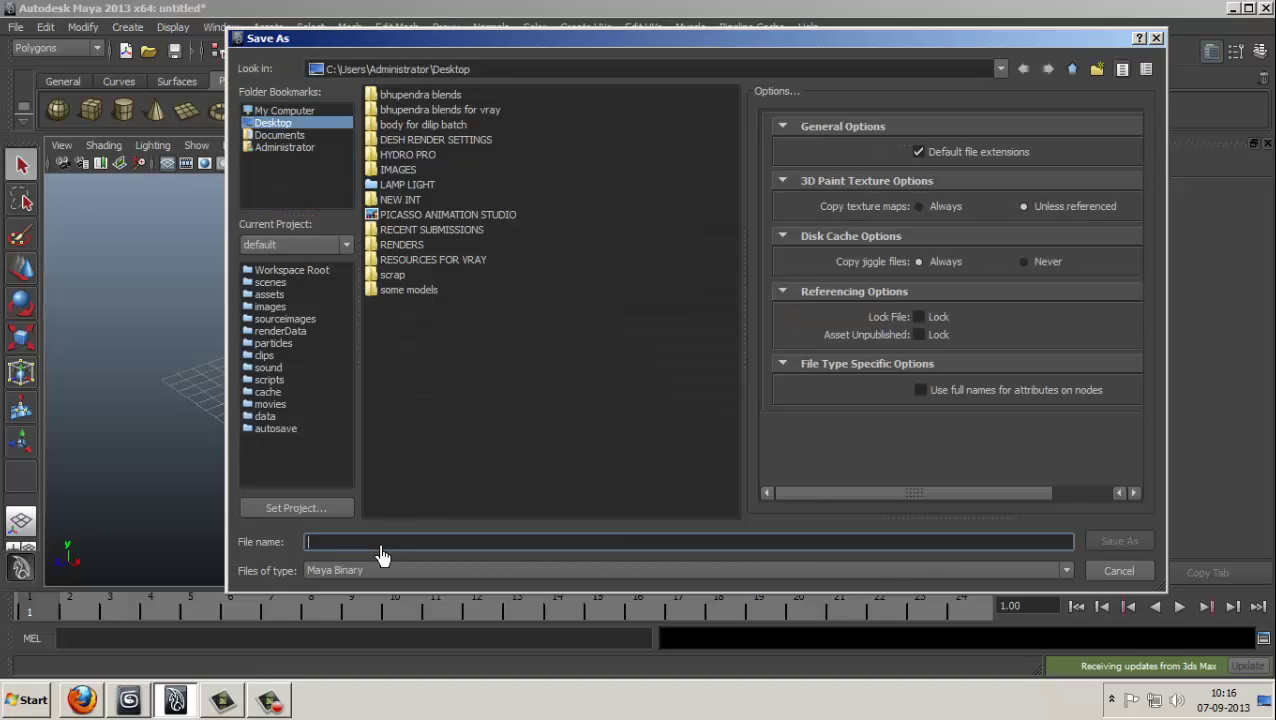
text(w)
key(BackSpace)
text(wi)
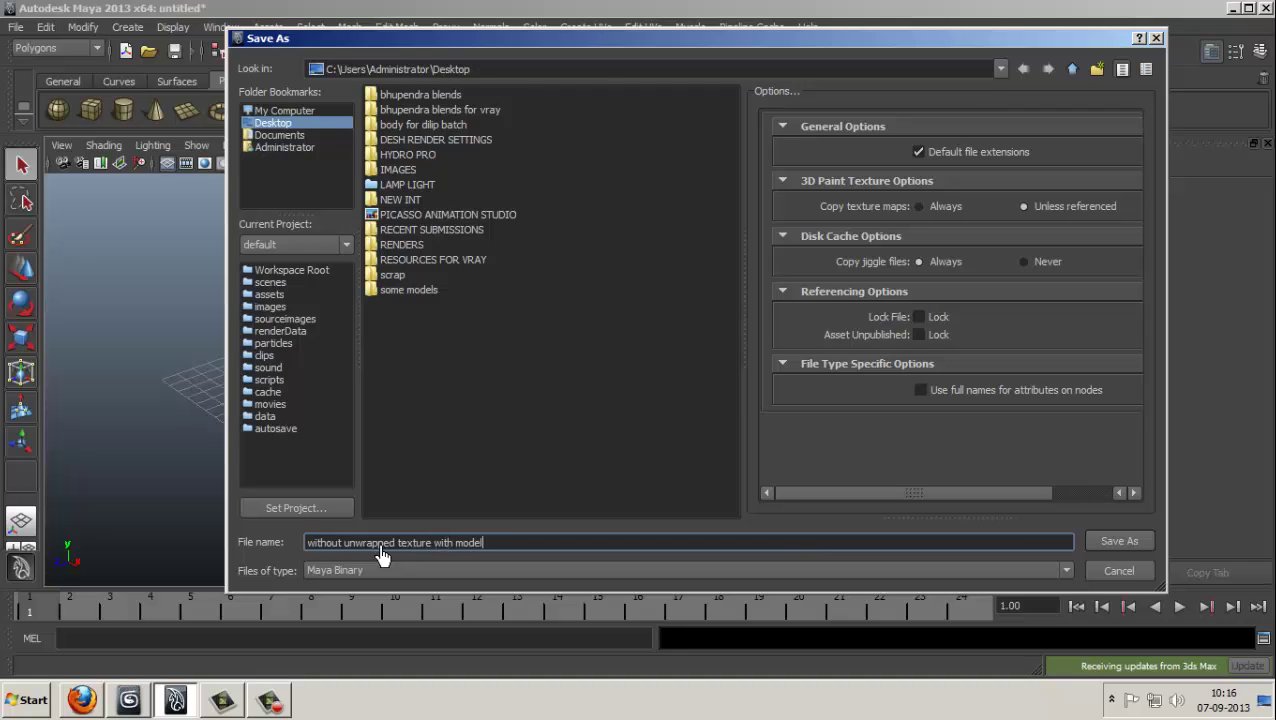
- Save the scene and display the imported bed smooth-shaded with its textures (5, 6)
click(1112, 548)
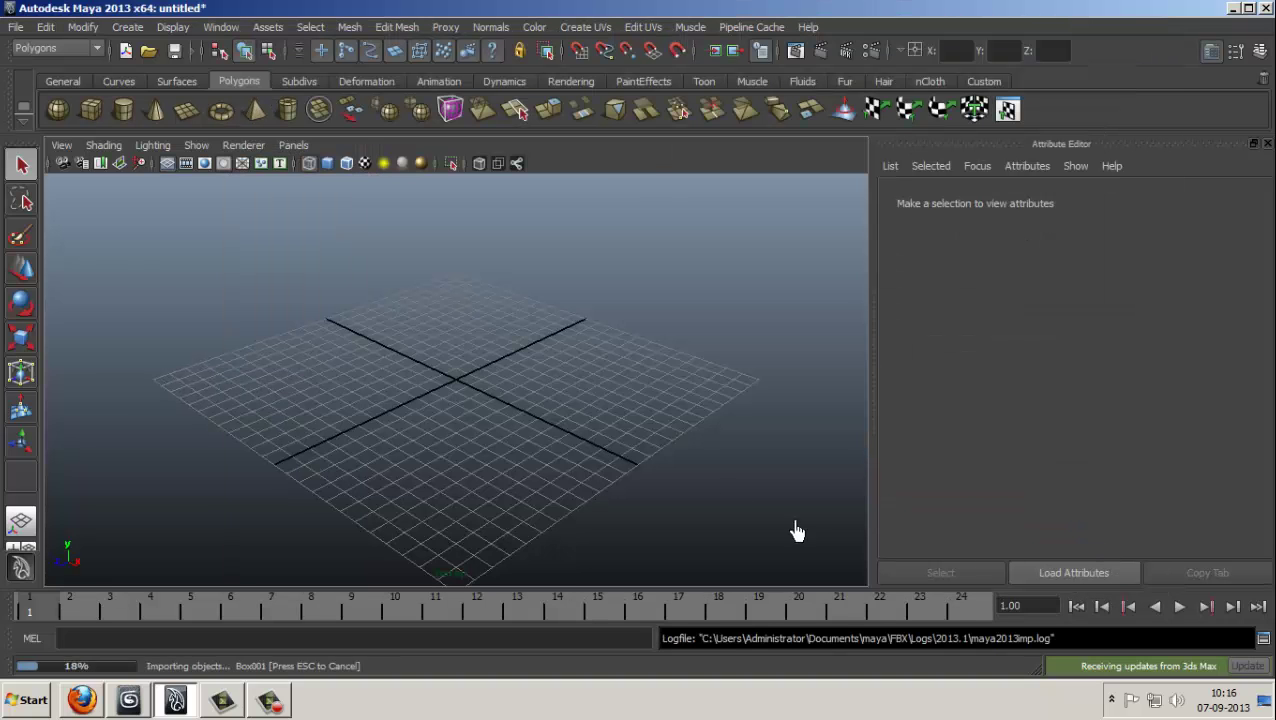
scroll(395, 390, down, 10)
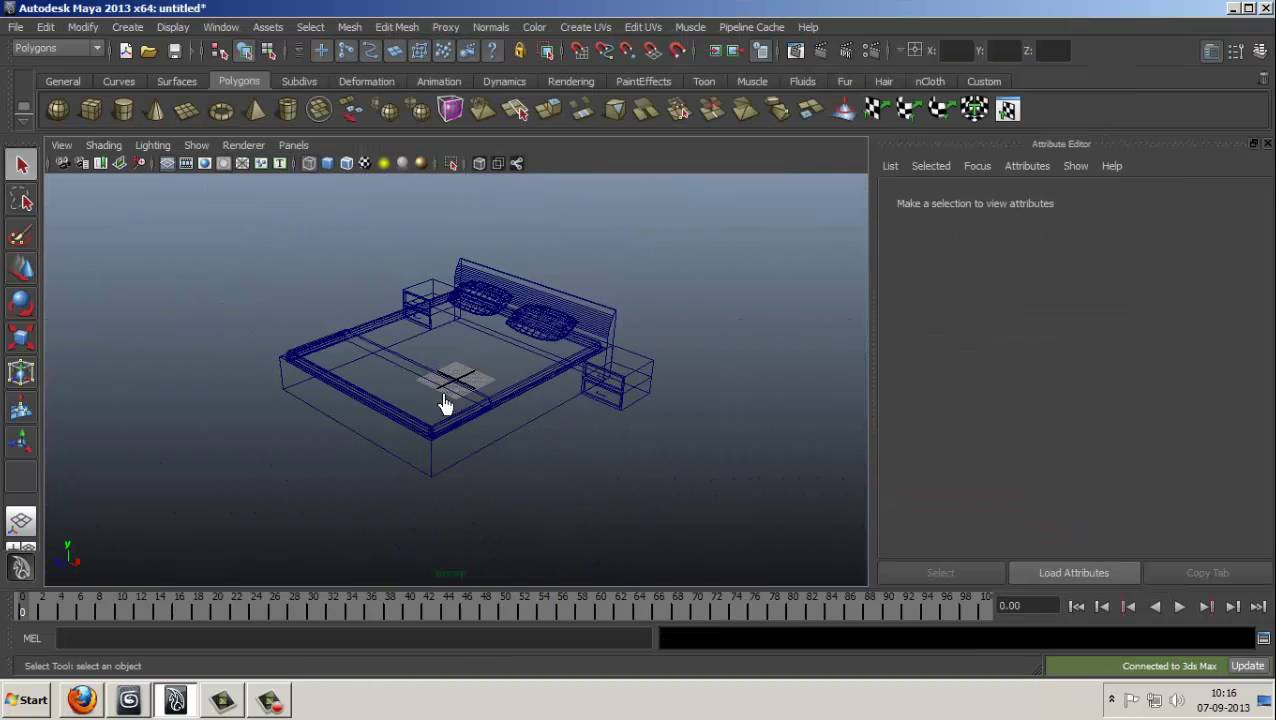
alt+drag(444, 404, 648, 404)
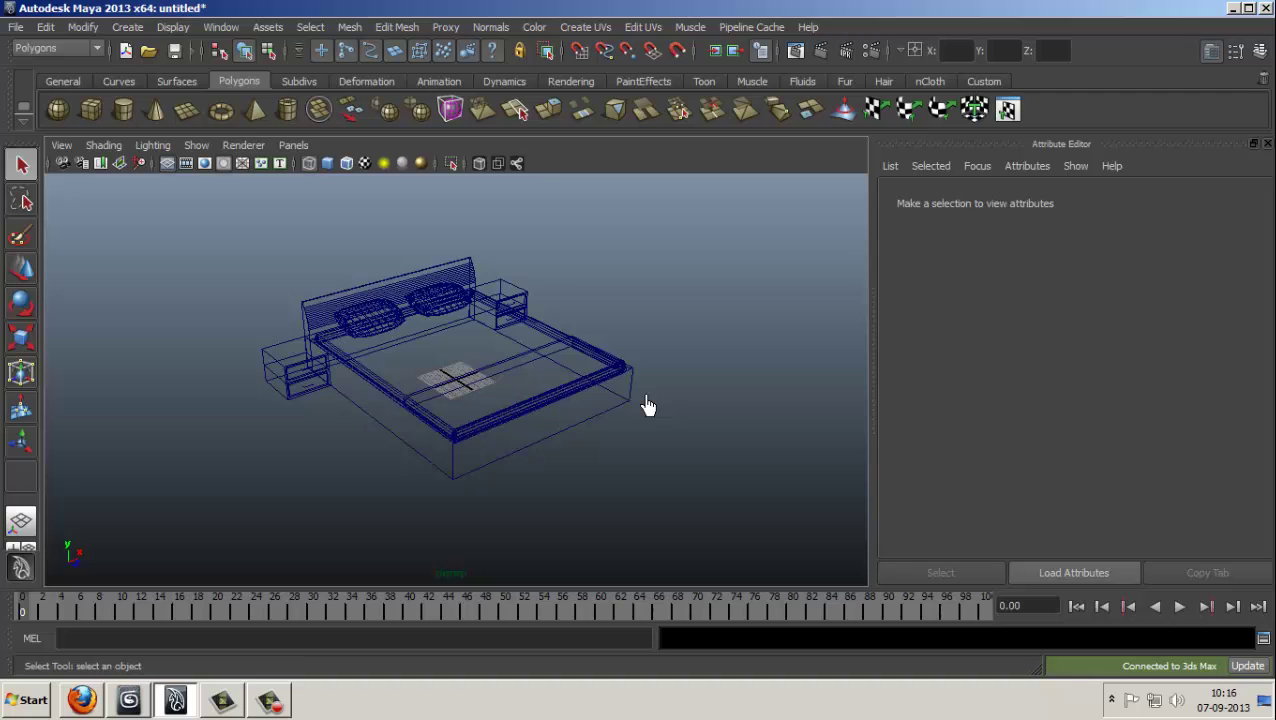
key(5)
key(6)
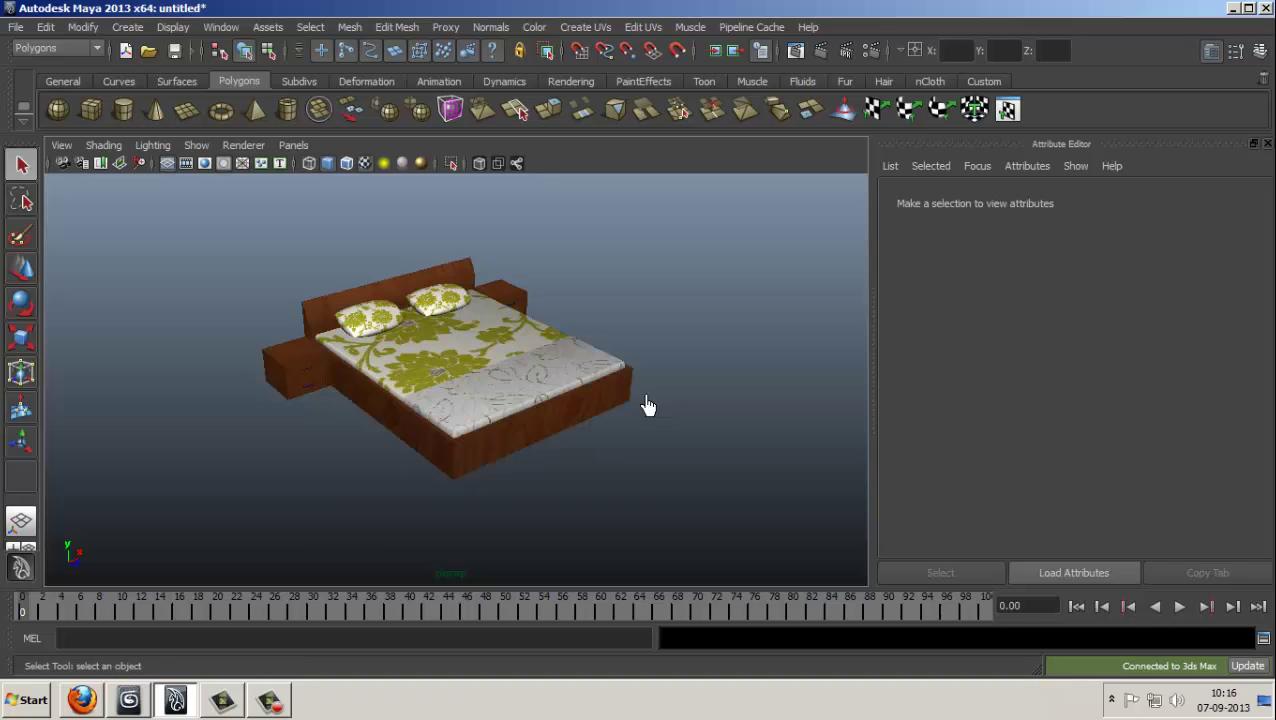
scroll(567, 437, up, 5)
scroll(533, 404, down, 1)
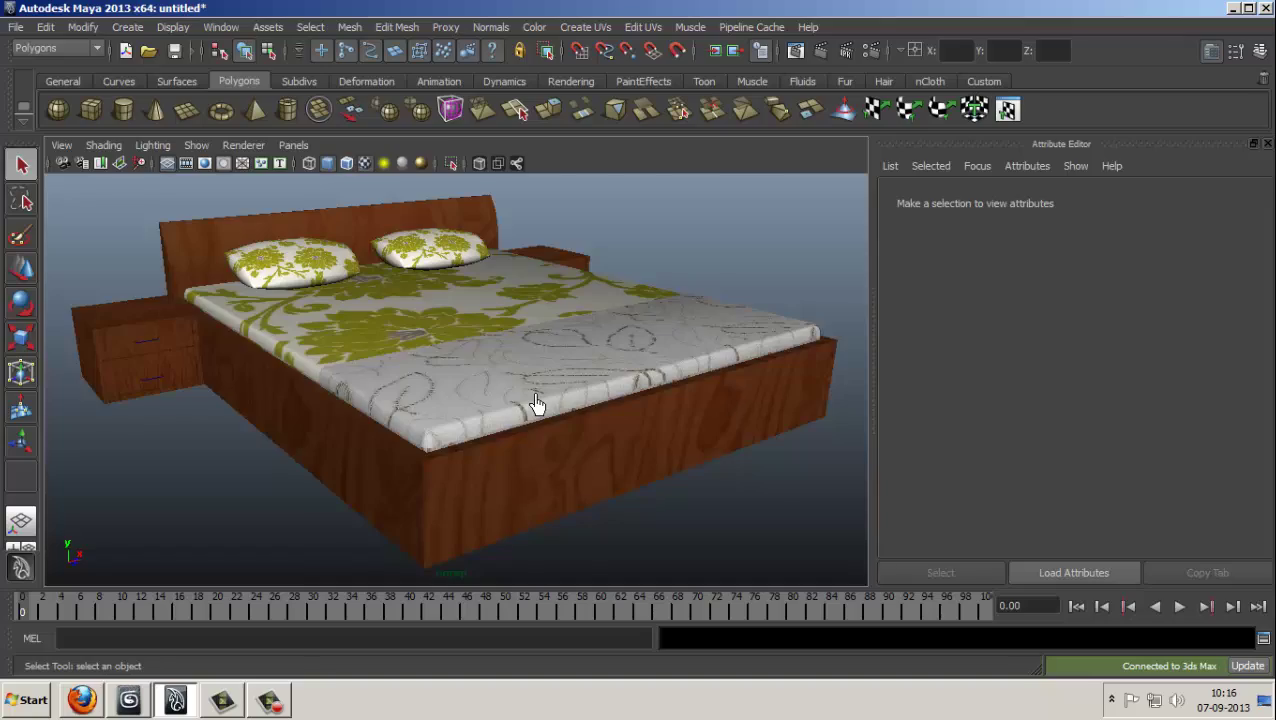
- Hide the Maya interface and frame the whole textured bed centred in the window
key(ctrl+shift+t)
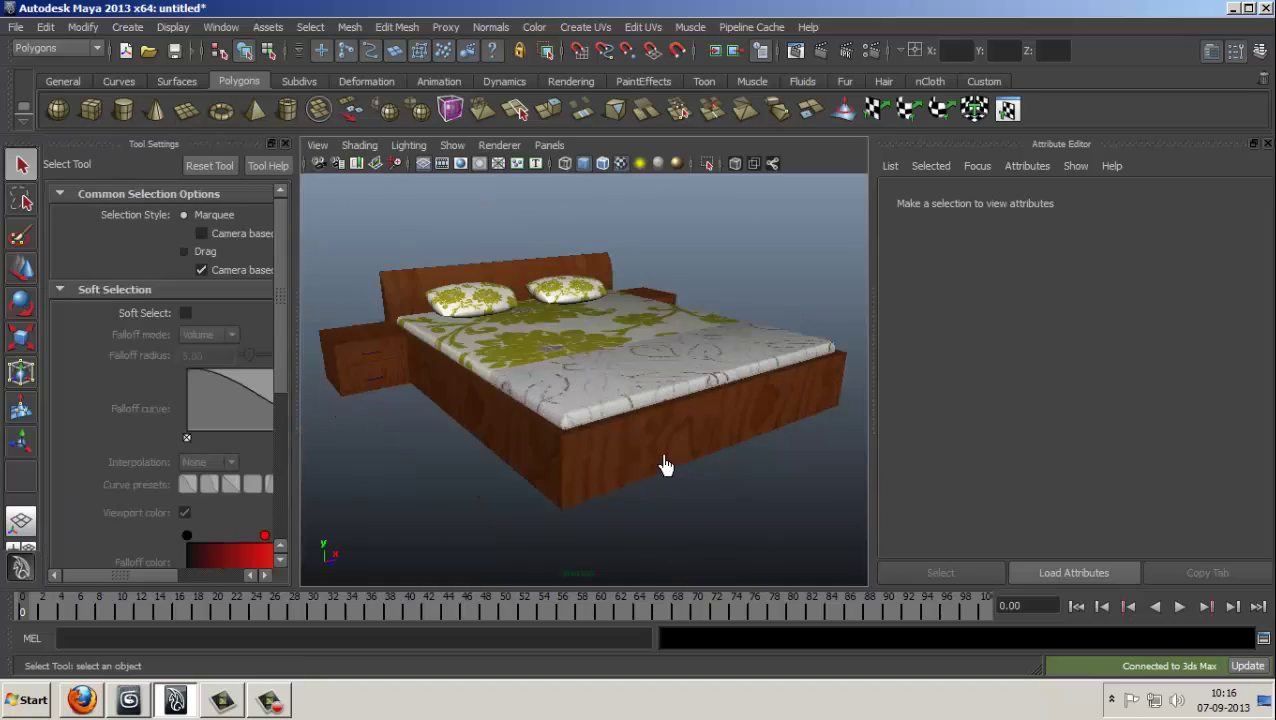
key(ctrl+space)
alt+drag(652, 473, 771, 498)
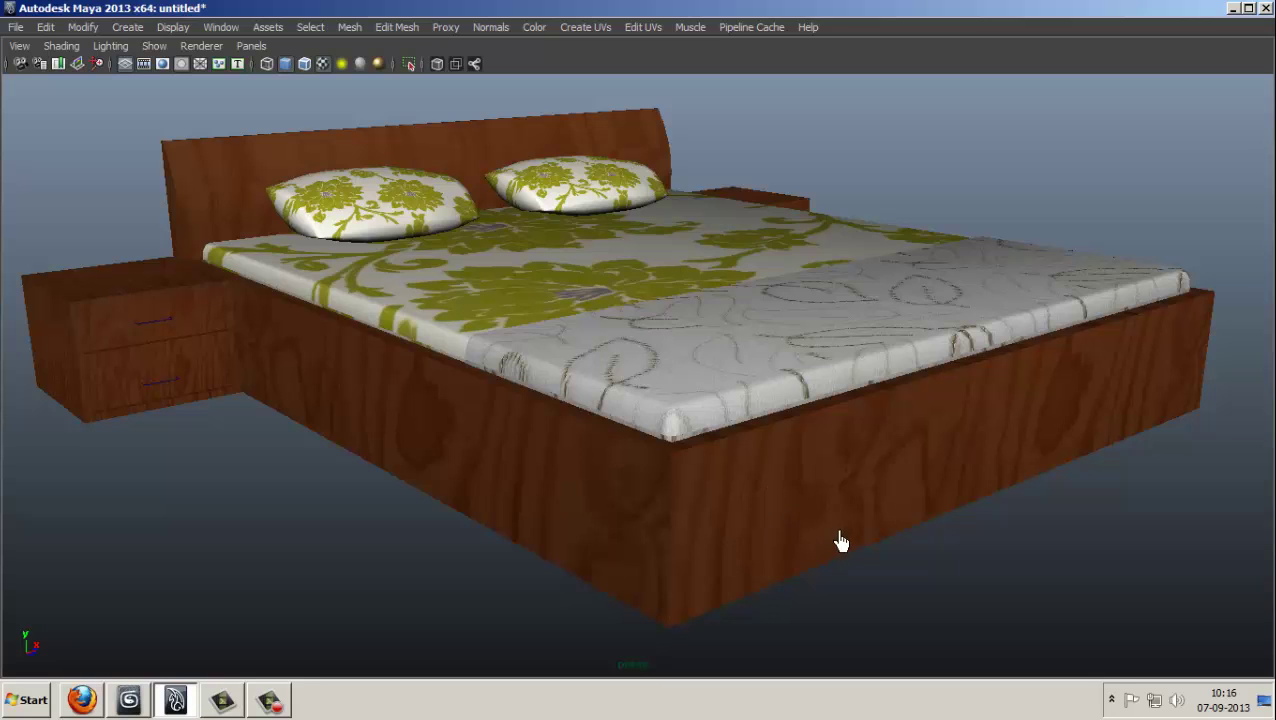
alt+drag(840, 541, 886, 561)
alt+right_drag(886, 561, 725, 518)
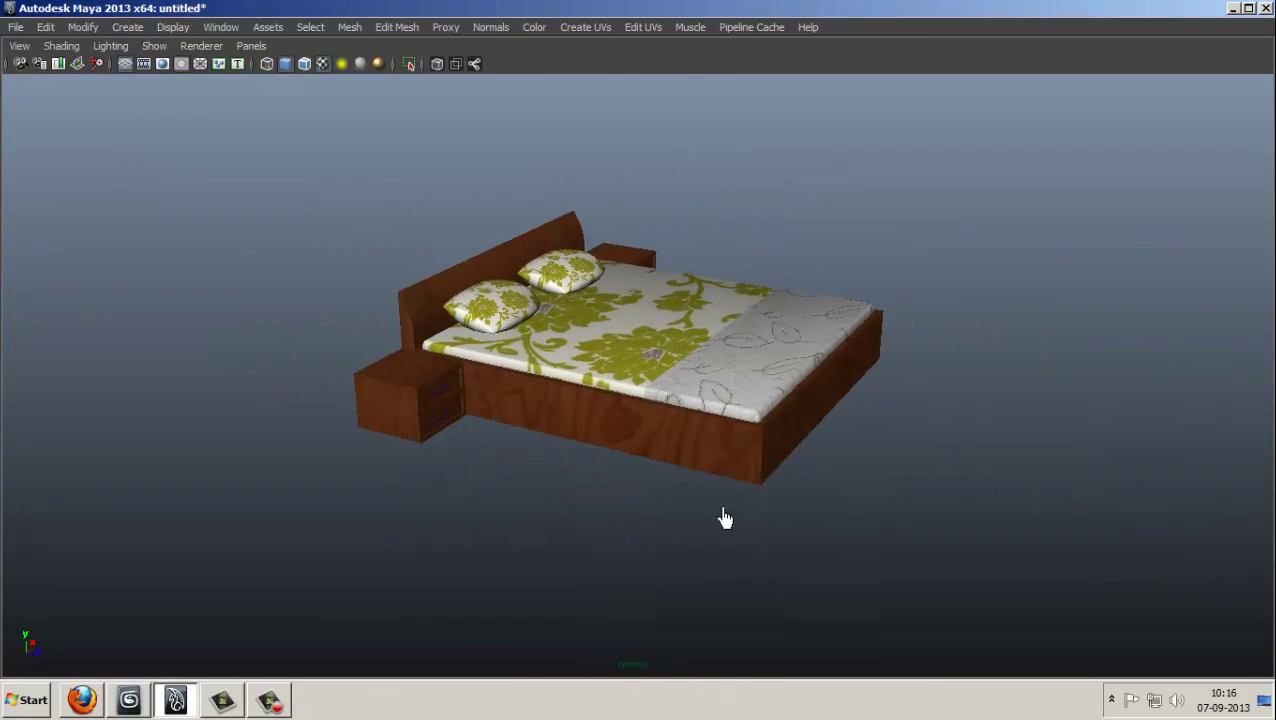